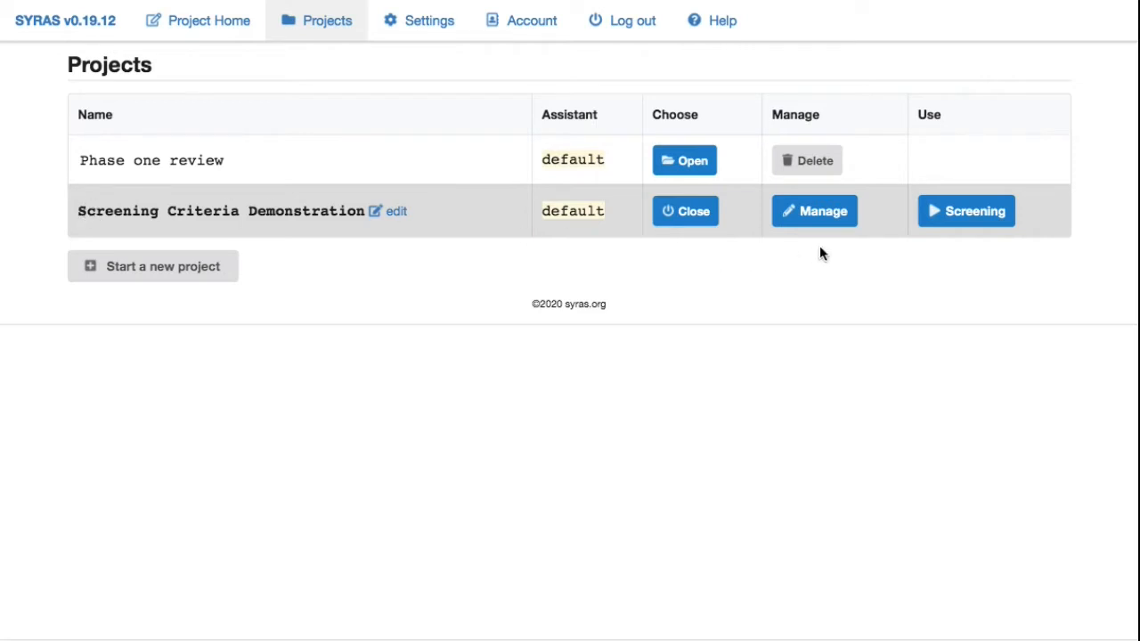
- Open the management page of the Screening Criteria Demonstration project and expand the Screening Criteria Checklist section
{"action": "left_click", "coordinate": [821, 219]}
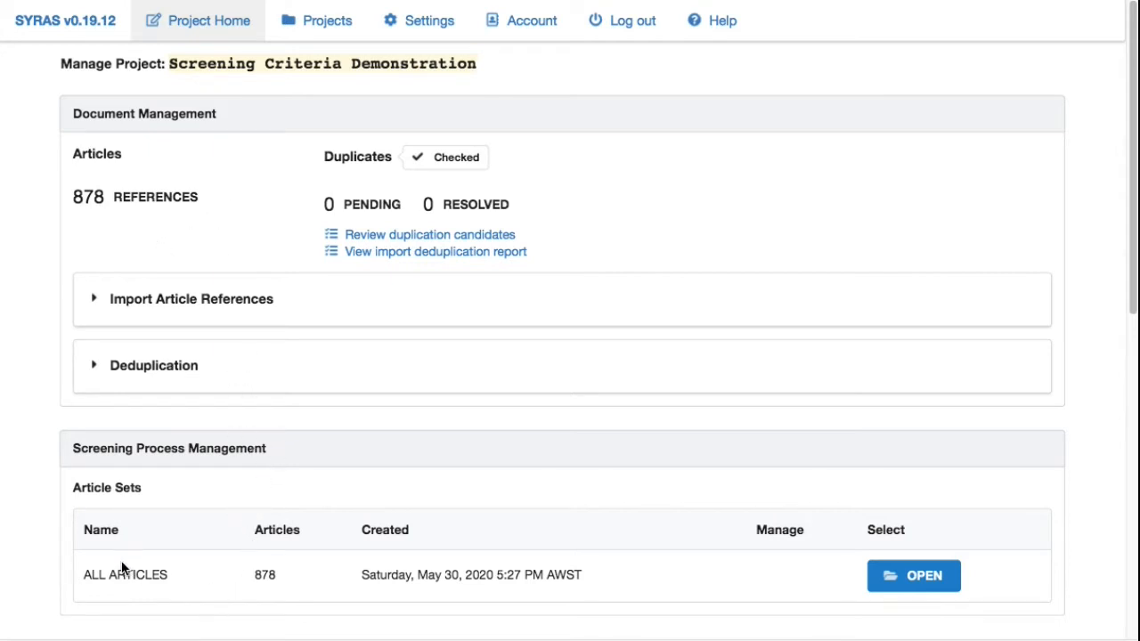
{"action": "scroll", "coordinate": [89, 570], "scroll_direction": "down", "scroll_amount": 7}
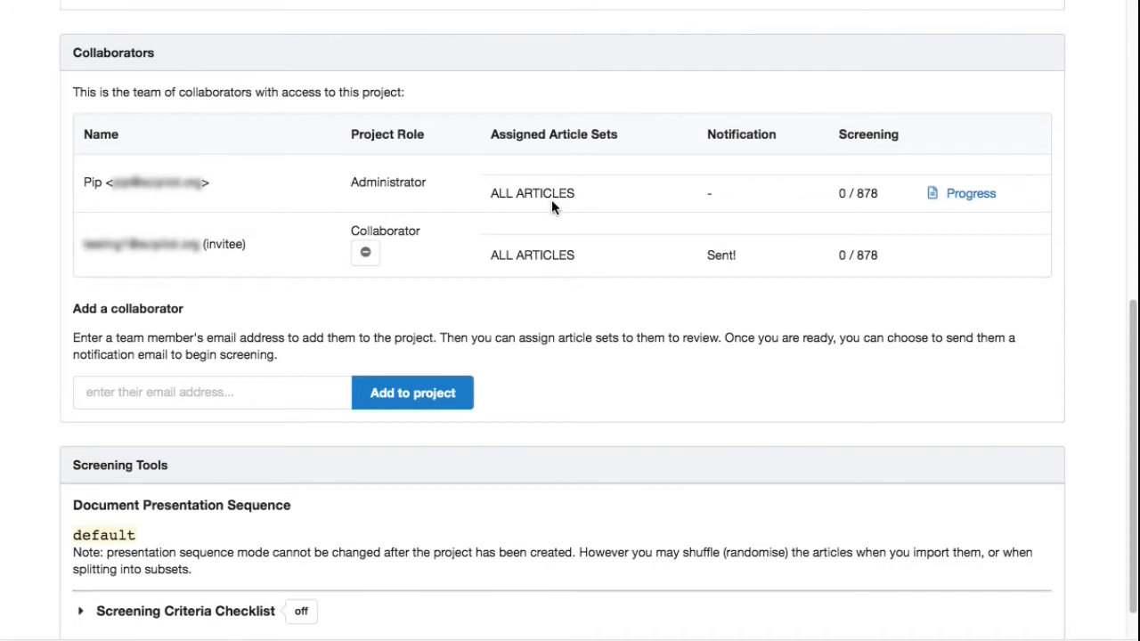
{"action": "scroll", "coordinate": [553, 384], "scroll_direction": "down", "scroll_amount": 1}
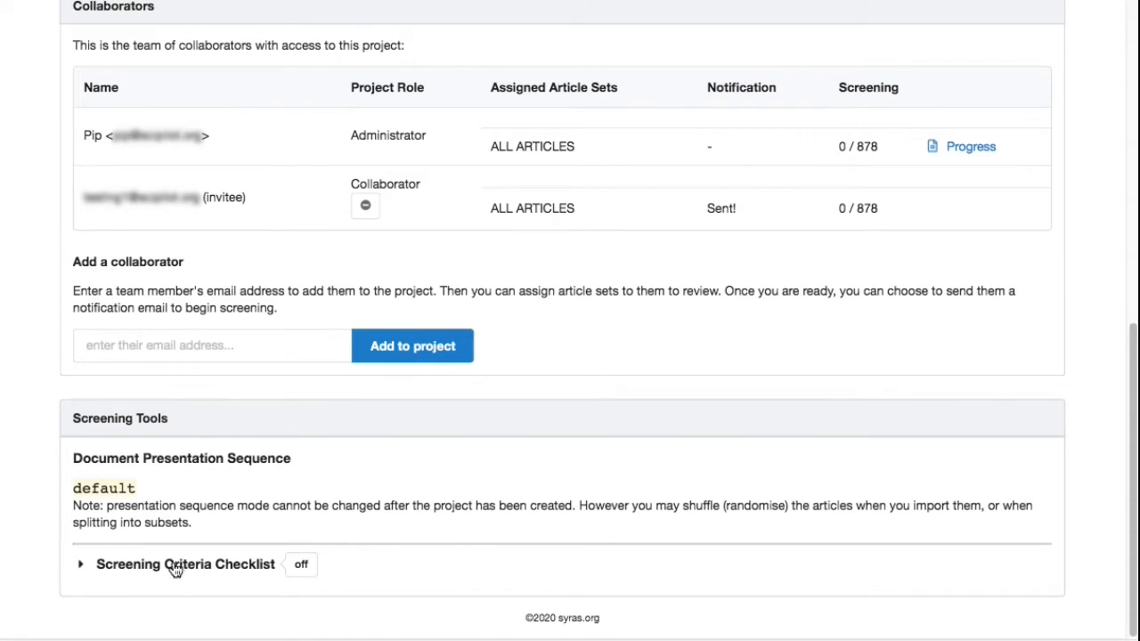
{"action": "left_click", "coordinate": [284, 570]}
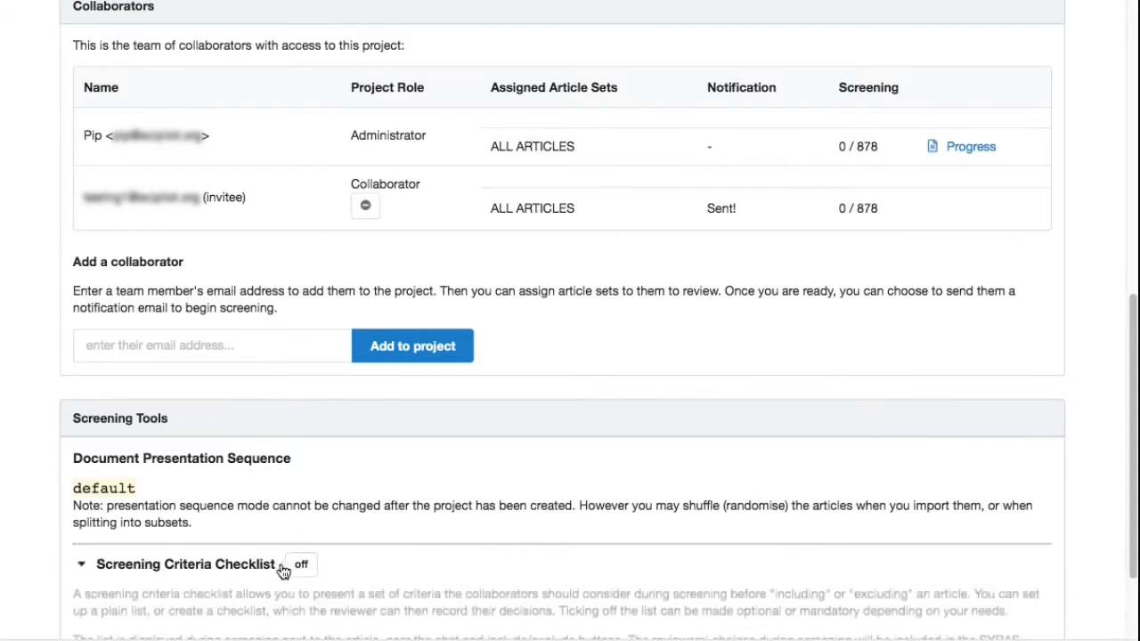
- Set the screening requirement level to List and save the checklist settings
{"action": "scroll", "coordinate": [285, 535], "scroll_direction": "down", "scroll_amount": 3}
{"action": "scroll", "coordinate": [255, 556], "scroll_direction": "down", "scroll_amount": 1}
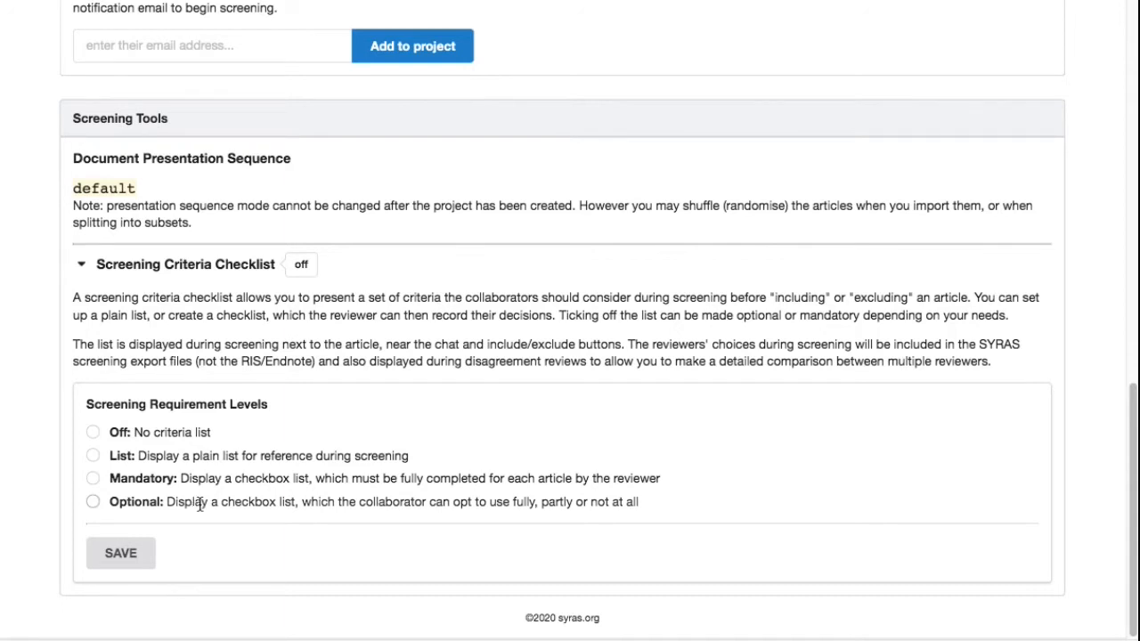
{"action": "left_click", "coordinate": [173, 458]}
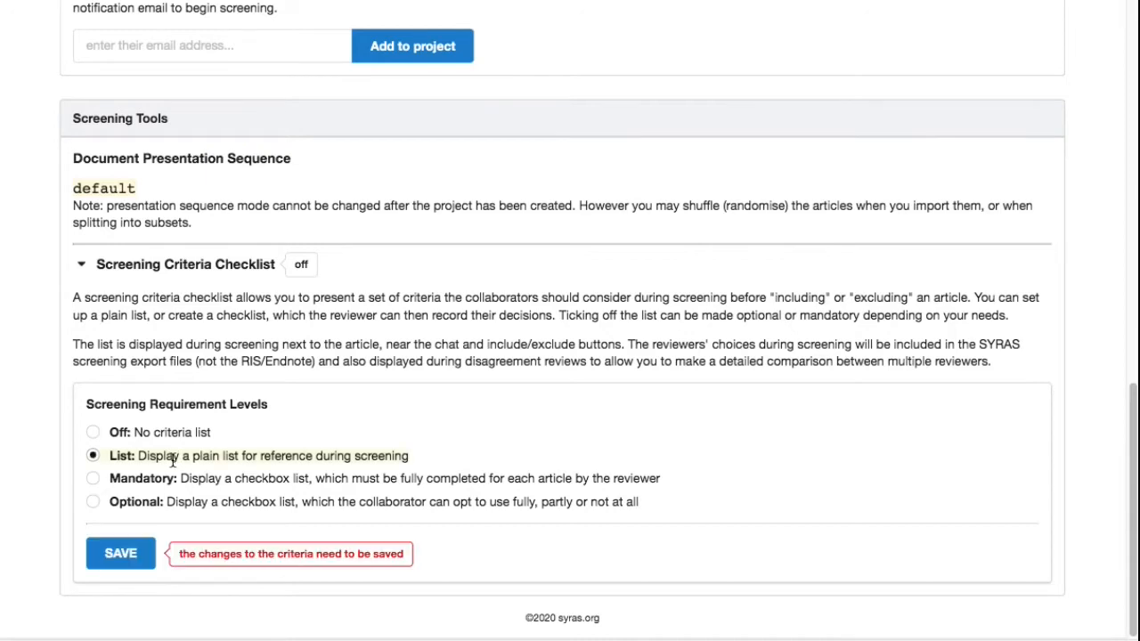
{"action": "left_click", "coordinate": [121, 559]}
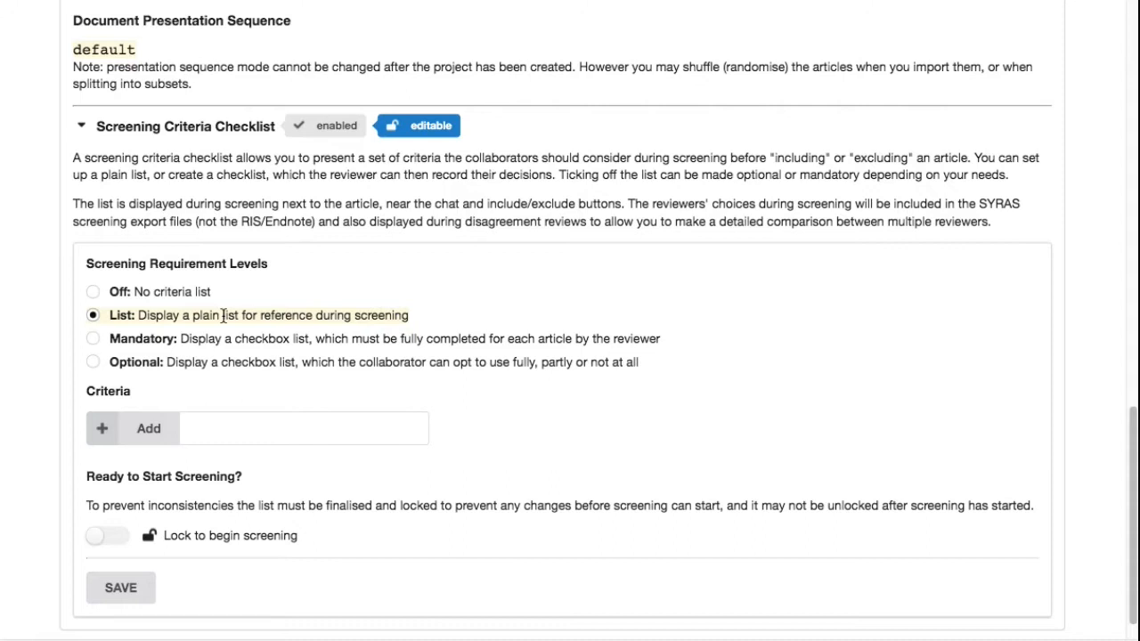
- Add the criterion "Children aged 8-12" to the criteria list
{"action": "left_click", "coordinate": [236, 431]}
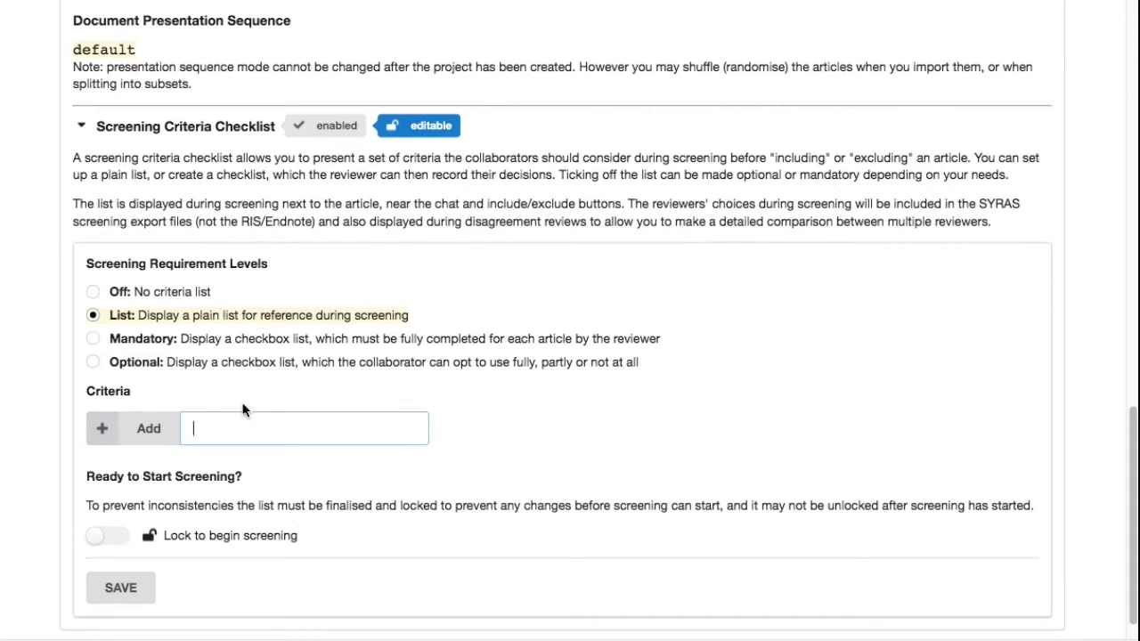
{"action": "type", "text": "Children aged 8-12"}
{"action": "left_click", "coordinate": [153, 436]}
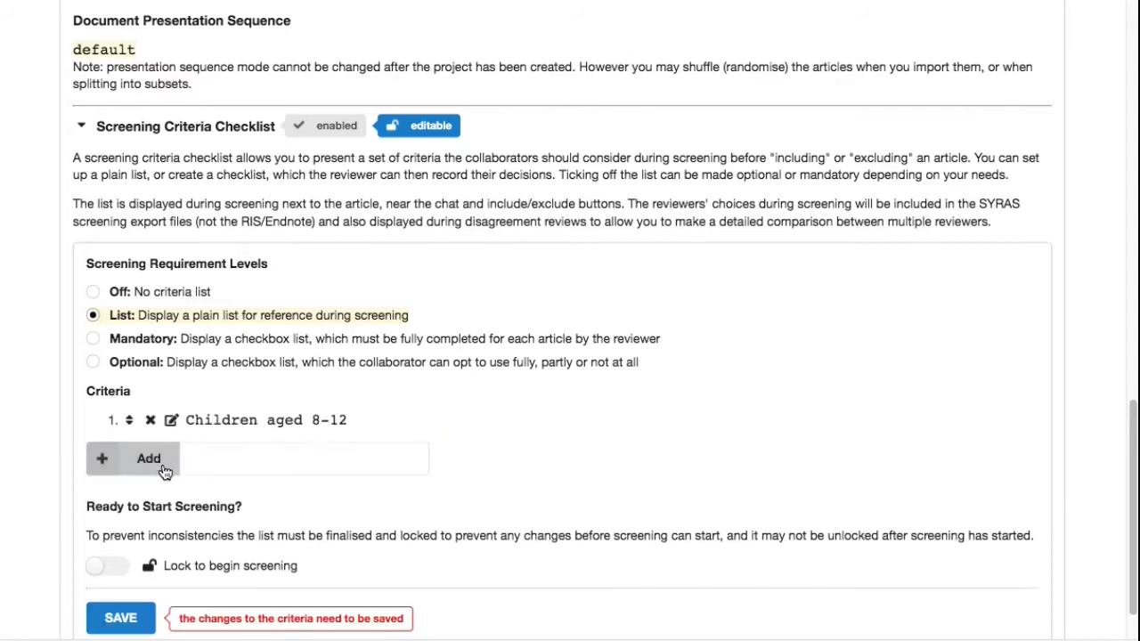
- Add the criterion "Diagnosed with developmental dyslexia" to the criteria list
{"action": "left_click", "coordinate": [201, 457]}
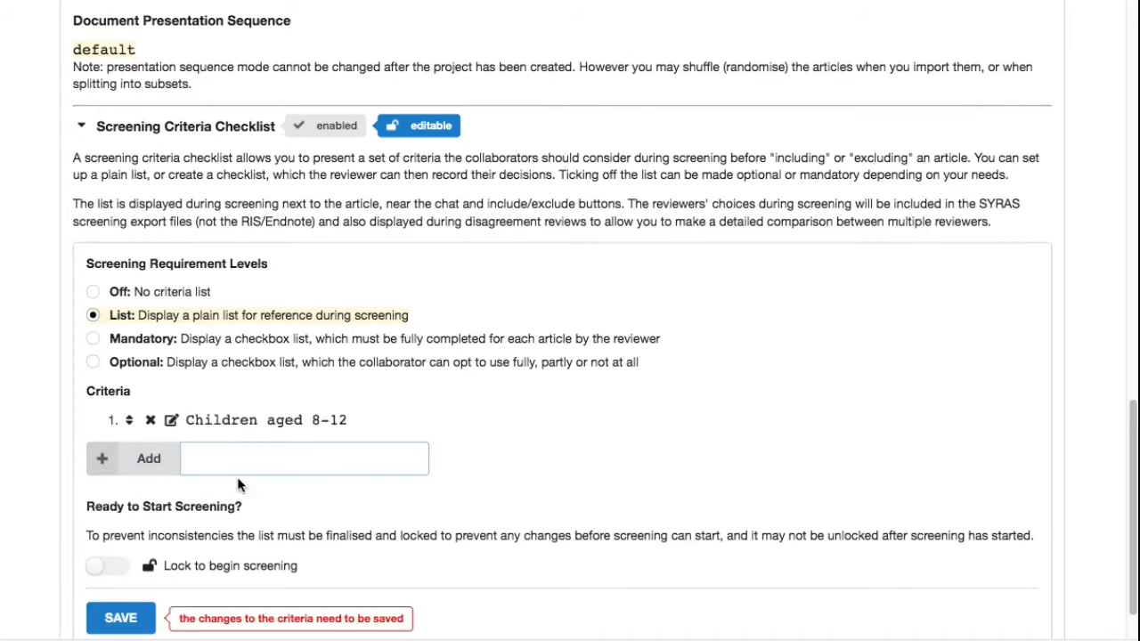
{"action": "type", "text": "Diagnosed with devel"}
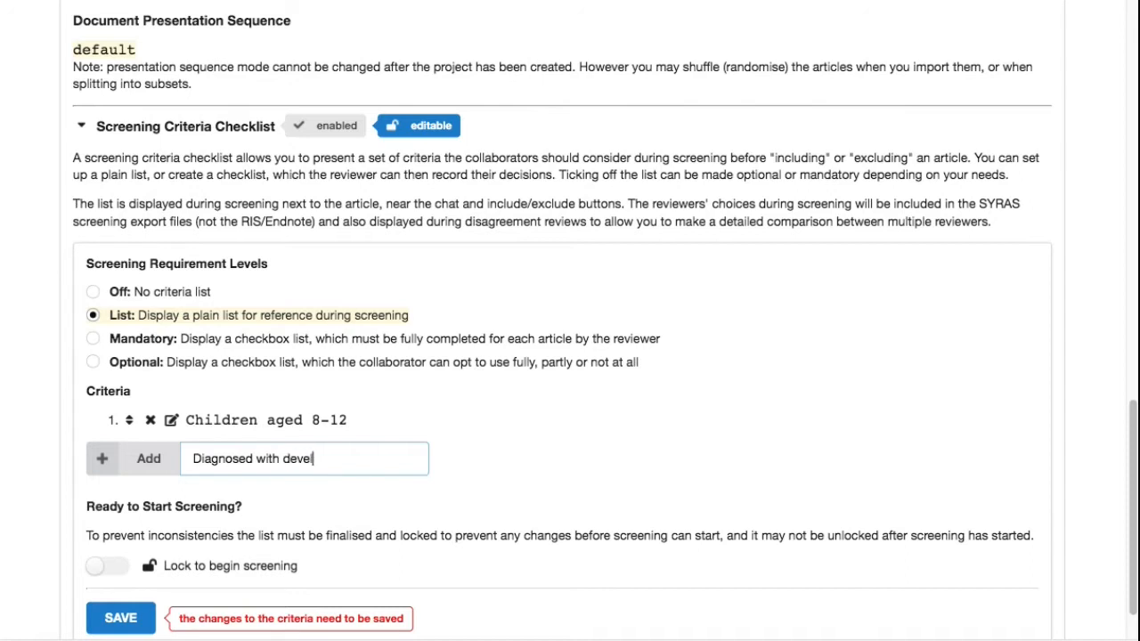
{"action": "type", "text": "opmental dyslexia"}
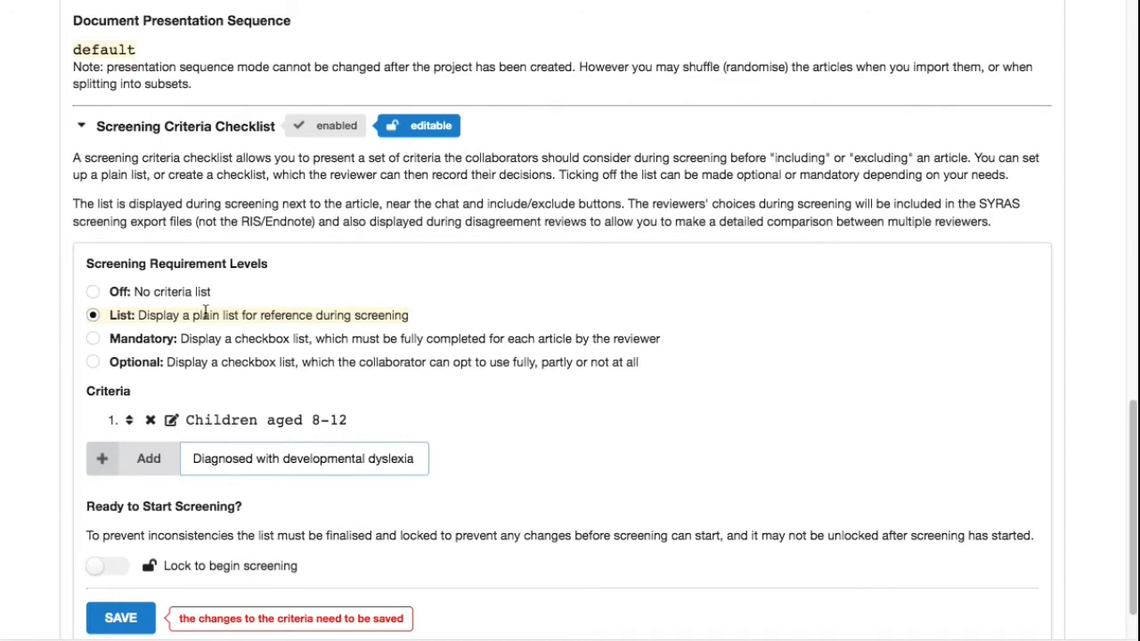
{"action": "left_click", "coordinate": [149, 465]}
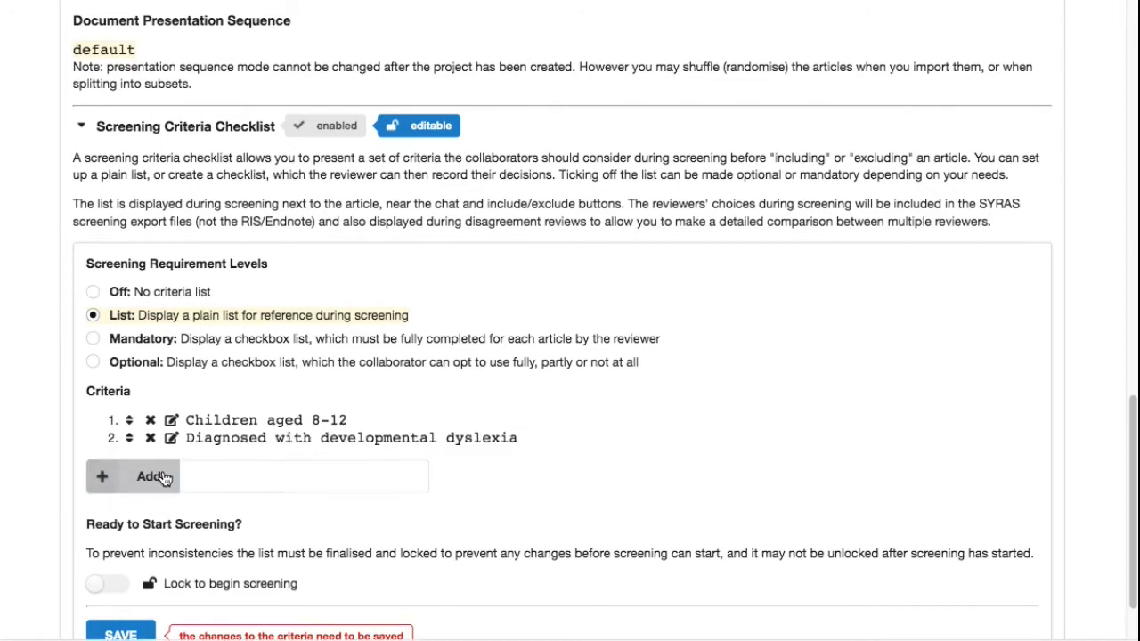
- Add the criterion "Published between 1970-1990" to the criteria list
{"action": "left_click", "coordinate": [214, 482]}
{"action": "type", "text": "Piblish"}
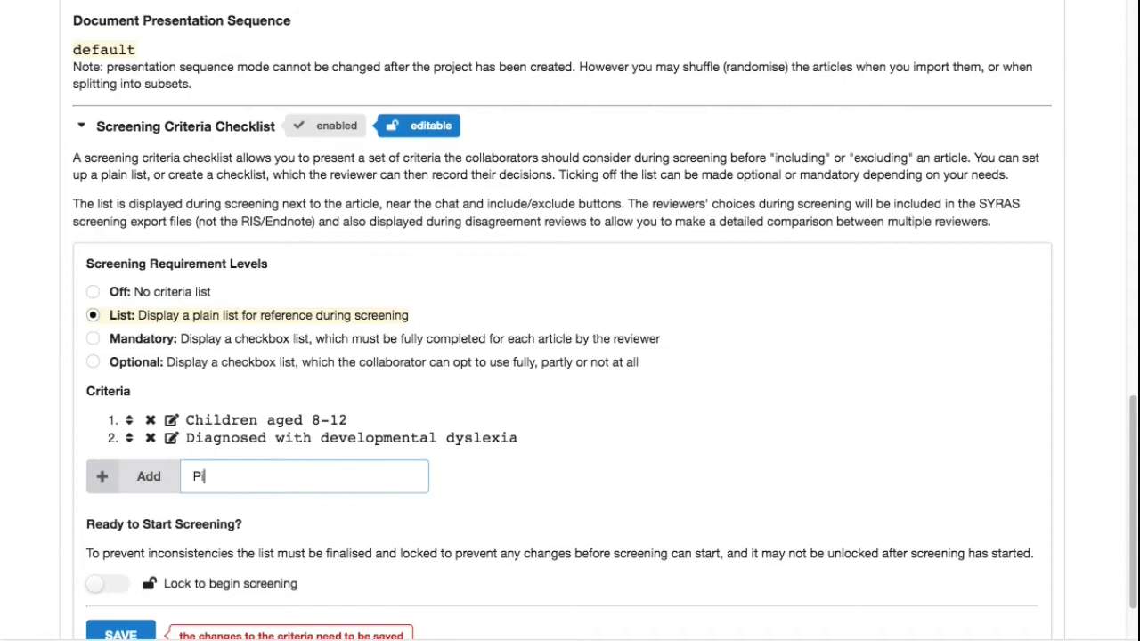
{"action": "key", "text": "BackSpace"}
{"action": "key", "text": "BackSpace"}
{"action": "key", "text": "BackSpace"}
{"action": "key", "text": "BackSpace"}
{"action": "key", "text": "BackSpace"}
{"action": "key", "text": "BackSpace"}
{"action": "type", "text": "ublished between 1970-"}
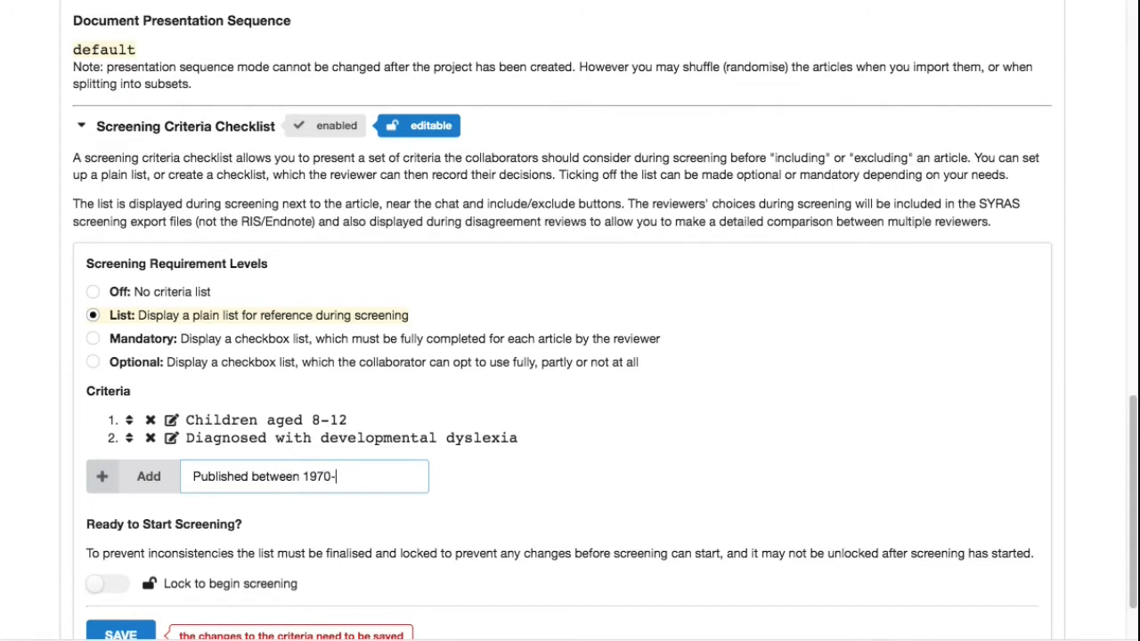
{"action": "type", "text": "1990"}
{"action": "left_click", "coordinate": [147, 477]}
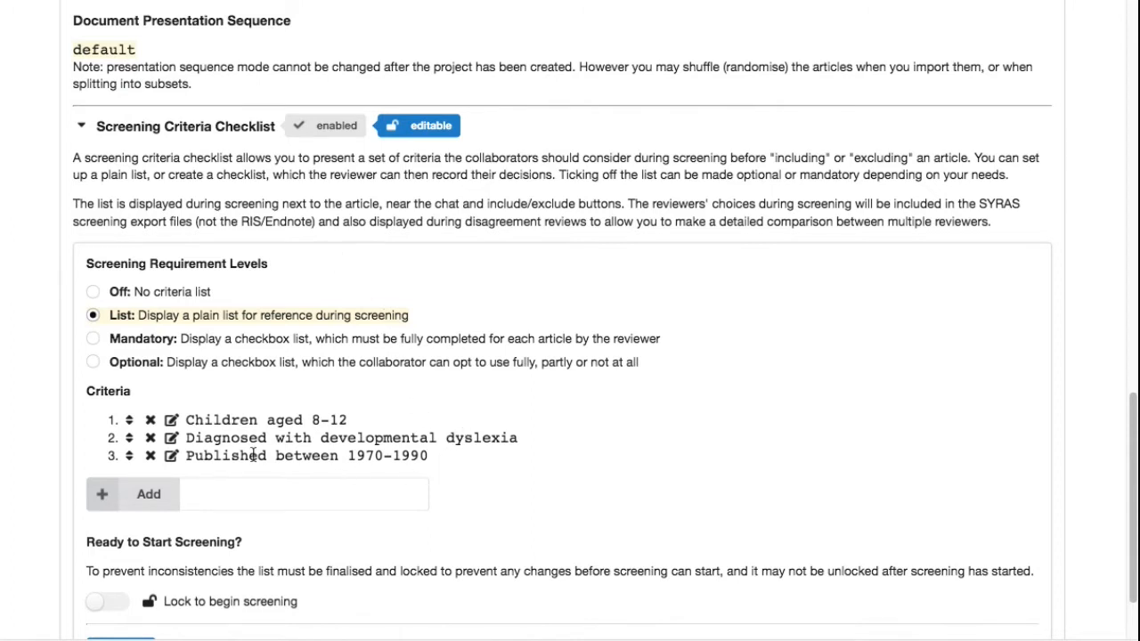
- Edit the first criterion to read "Children aged 8-13"
{"action": "left_click", "coordinate": [201, 420]}
{"action": "left_click", "coordinate": [261, 446]}
{"action": "key", "text": "BackSpace"}
{"action": "type", "text": "3"}
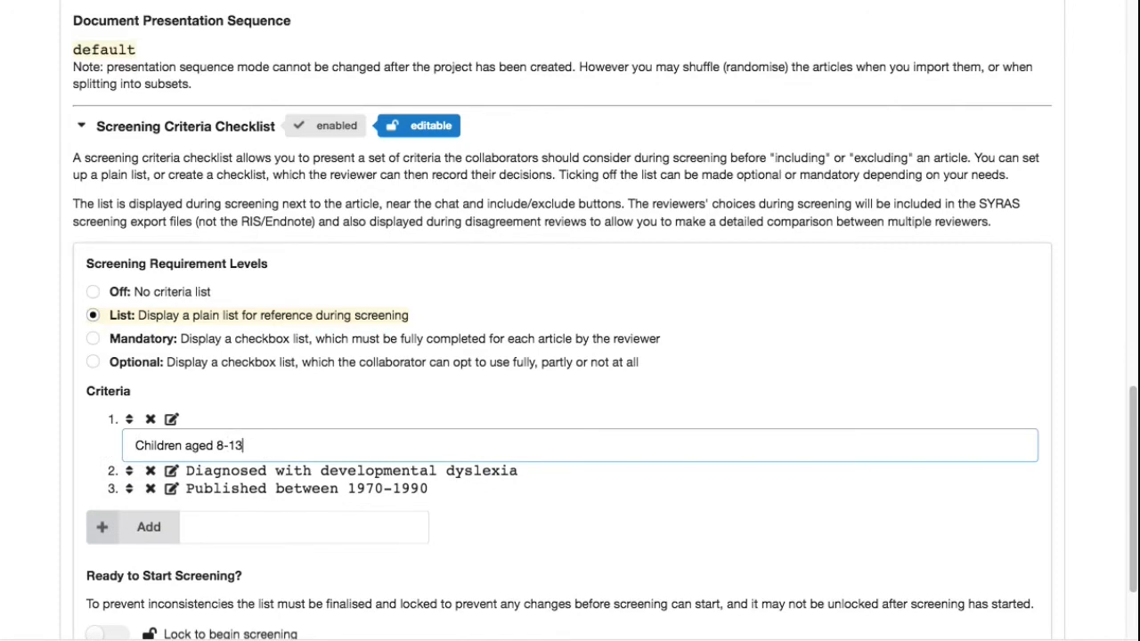
{"action": "key", "text": "Return"}
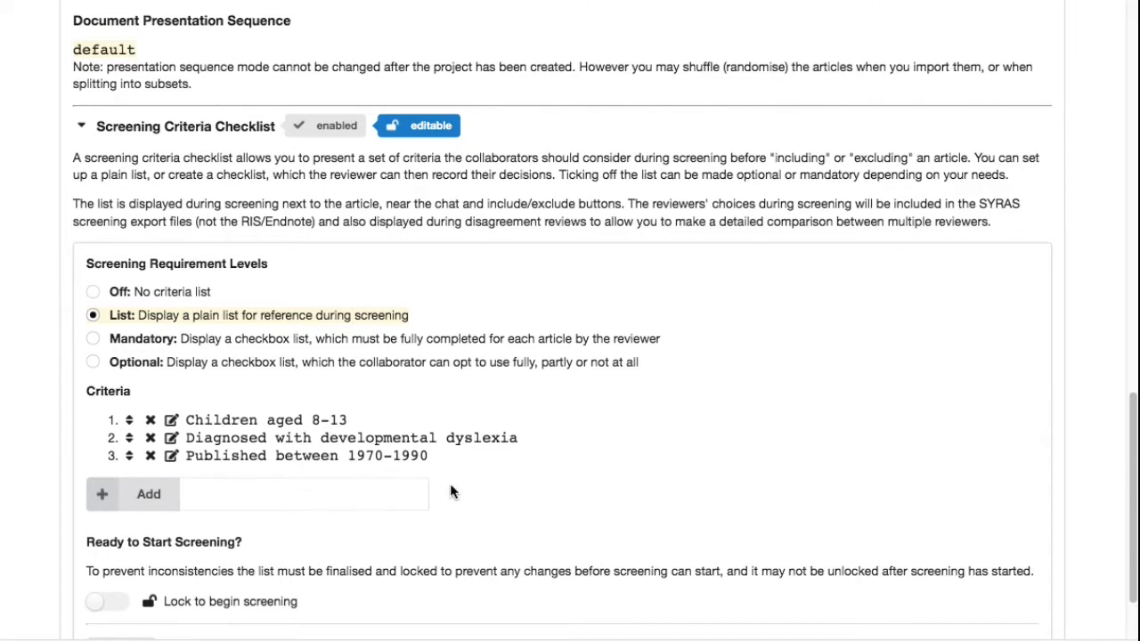
{"action": "right_click", "coordinate": [671, 494]}
{"action": "left_click", "coordinate": [696, 480]}
{"action": "scroll", "coordinate": [752, 490], "scroll_direction": "down", "scroll_amount": 3}
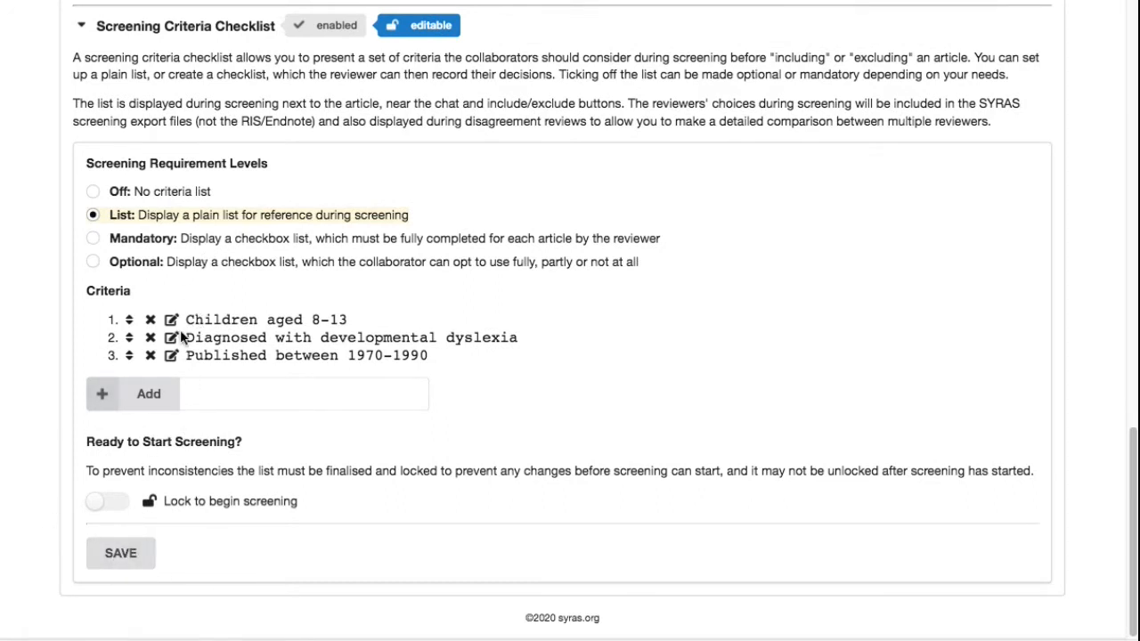
- Add a criterion reading "by make" to the list
{"action": "left_click", "coordinate": [210, 390]}
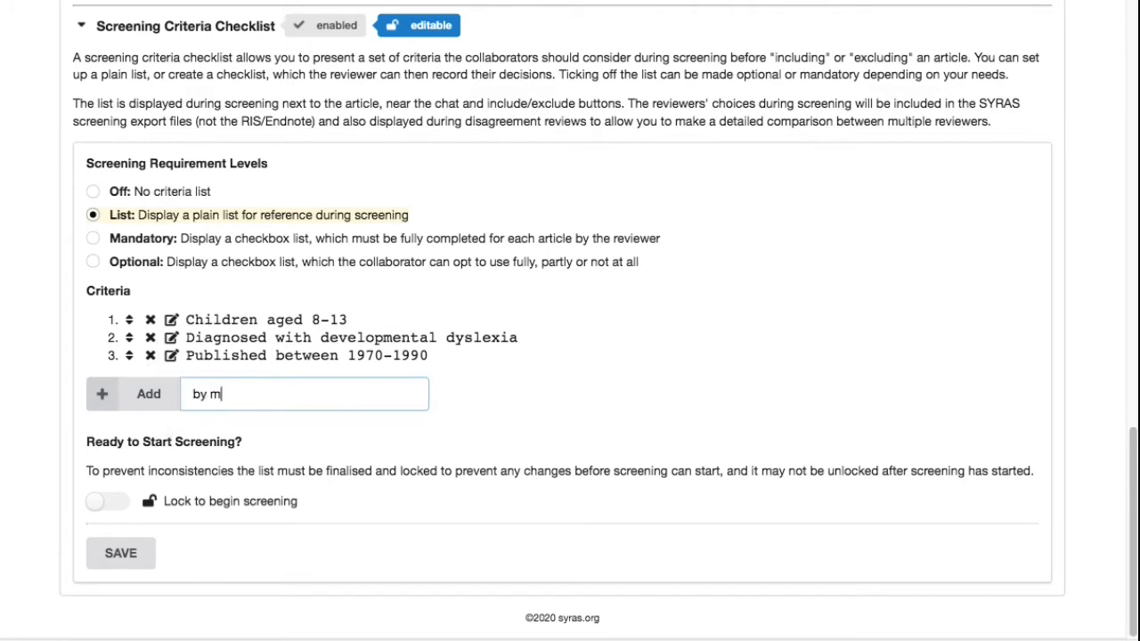
{"action": "type", "text": "ake"}
{"action": "left_click", "coordinate": [143, 405]}
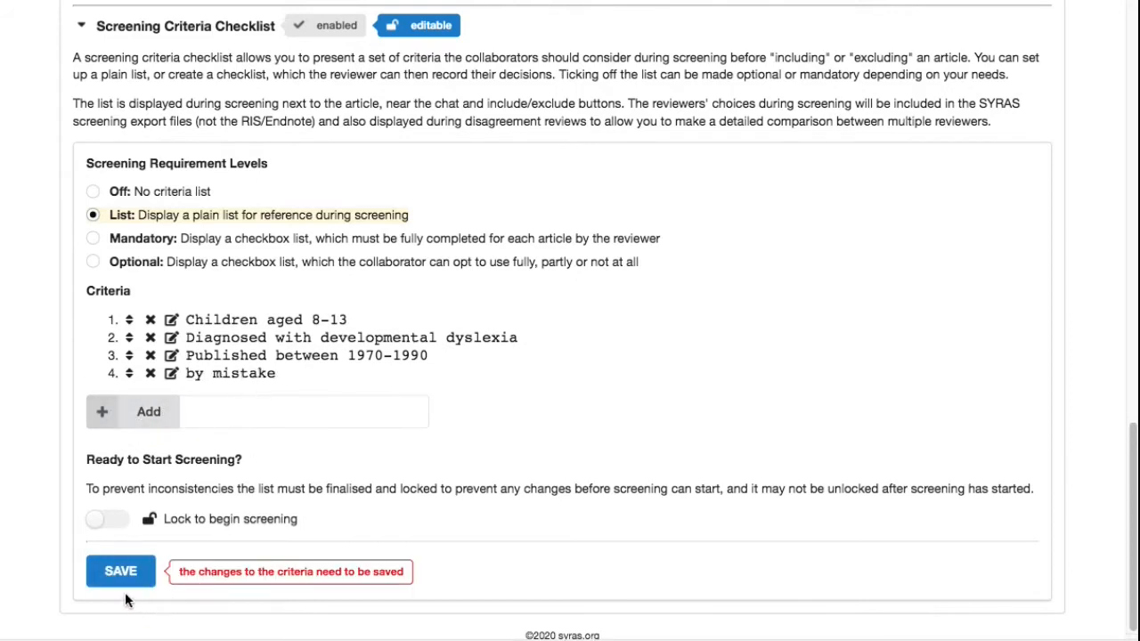
- Delete the fourth criterion and save the criteria list
{"action": "left_click", "coordinate": [150, 375]}
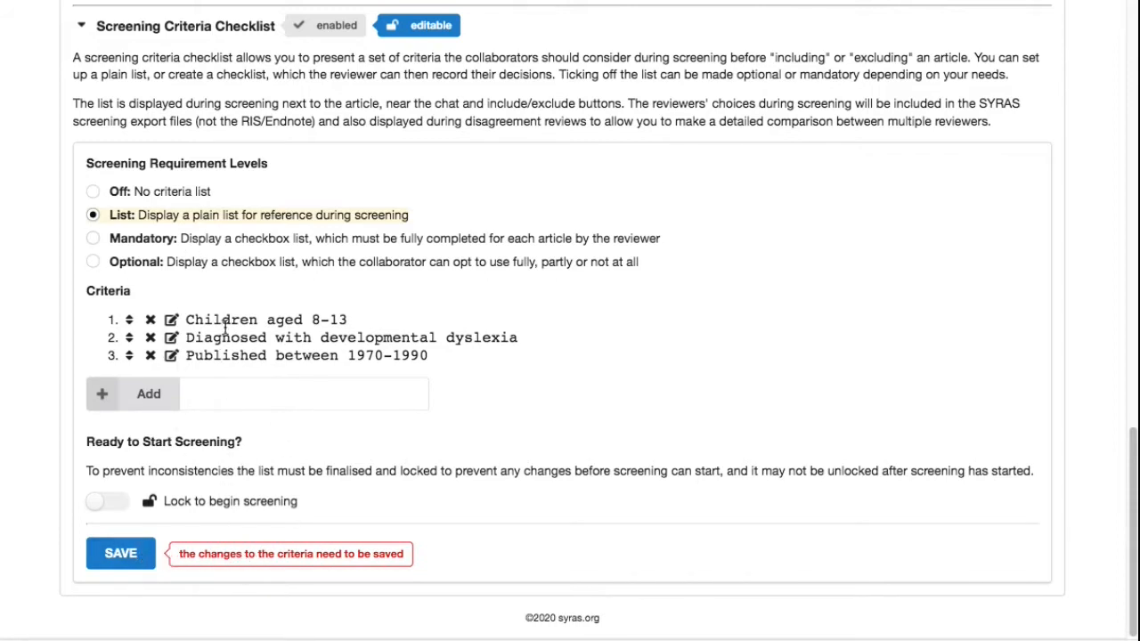
{"action": "left_click", "coordinate": [125, 561]}
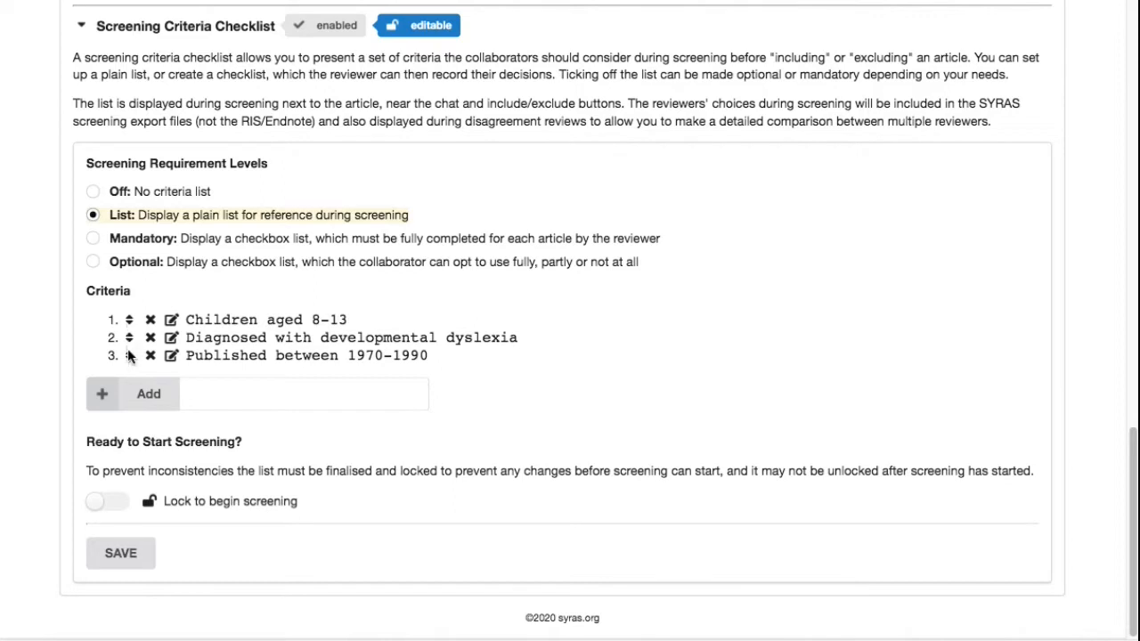
- Move the "Published between 1970-1990" criterion to the top of the list and save
{"action": "left_click_drag", "start_coordinate": [128, 354], "coordinate": [134, 334]}
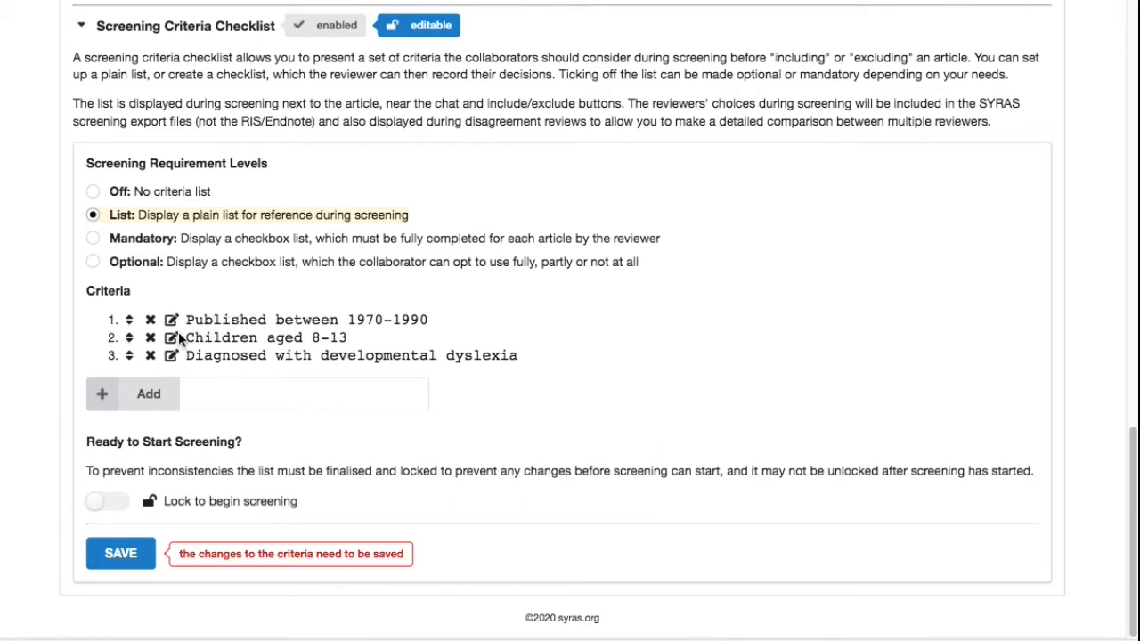
{"action": "left_click", "coordinate": [150, 561]}
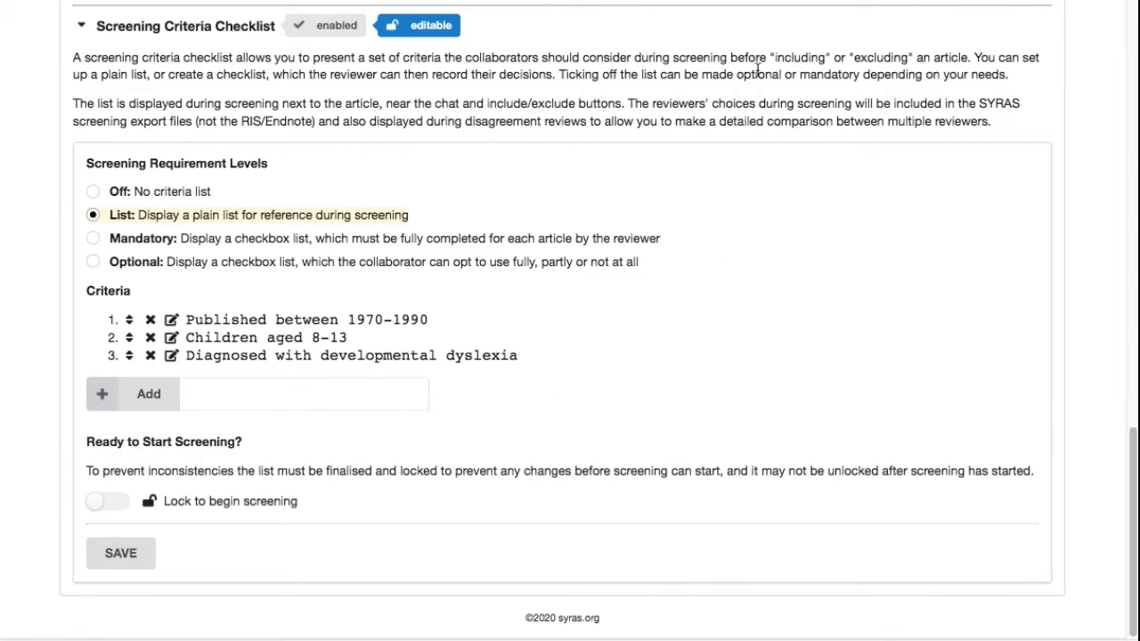
- Open the ALL ARTICLES article set
{"action": "scroll", "coordinate": [710, 239], "scroll_direction": "up", "scroll_amount": 10}
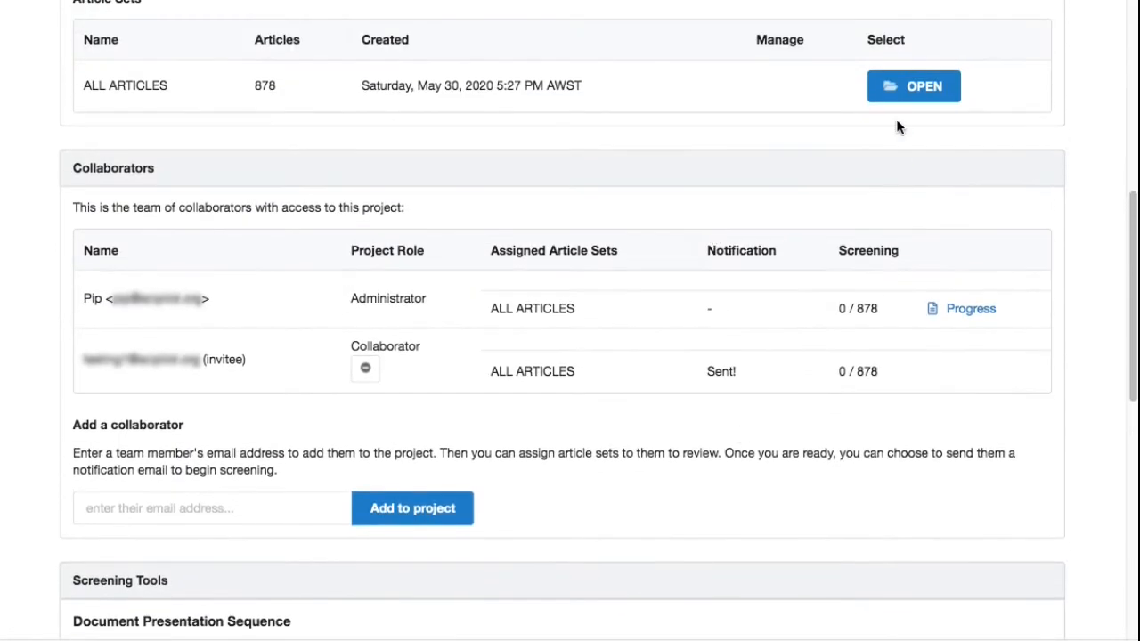
{"action": "left_click", "coordinate": [891, 87]}
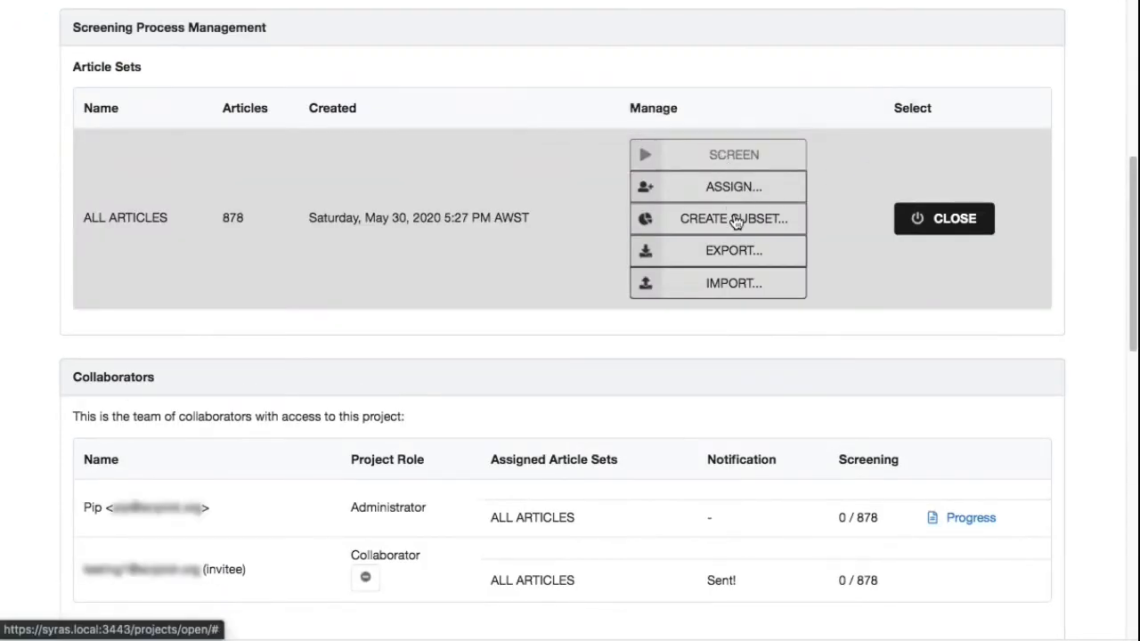
- Switch on the lock to begin screening for the criteria checklist and save
{"action": "scroll", "coordinate": [646, 477], "scroll_direction": "down", "scroll_amount": 10}
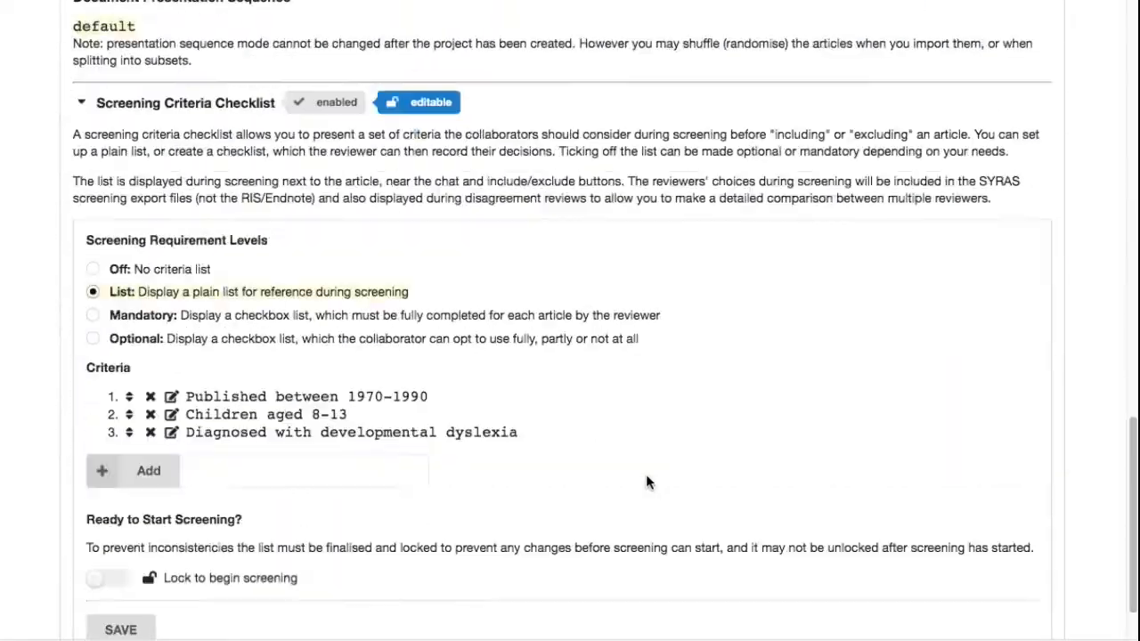
{"action": "scroll", "coordinate": [646, 477], "scroll_direction": "down", "scroll_amount": 2}
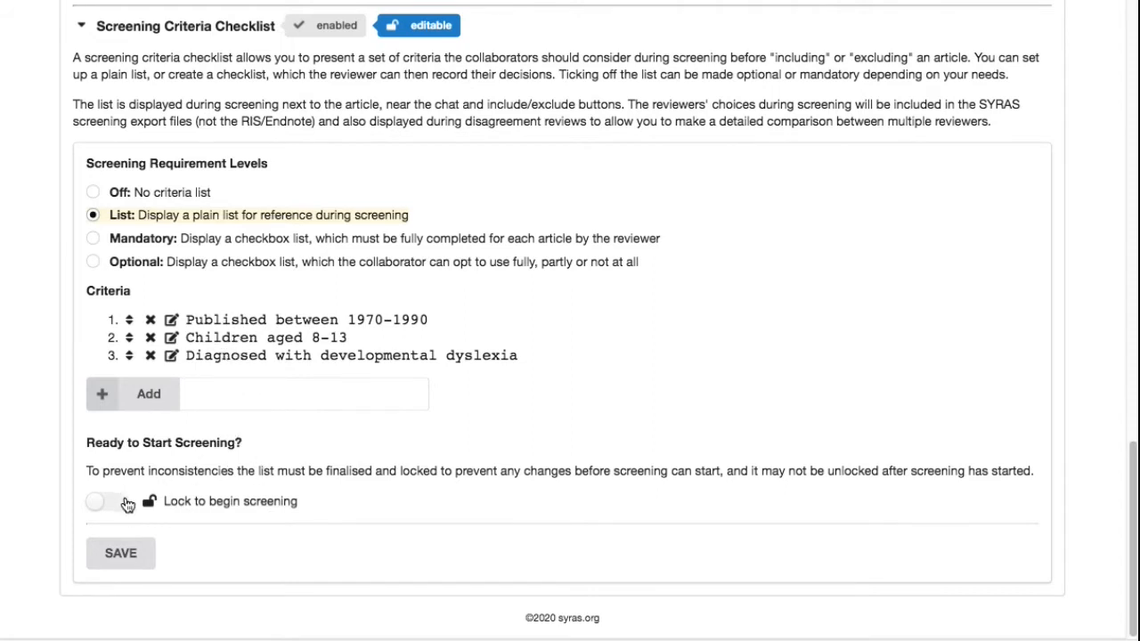
{"action": "left_click", "coordinate": [125, 503]}
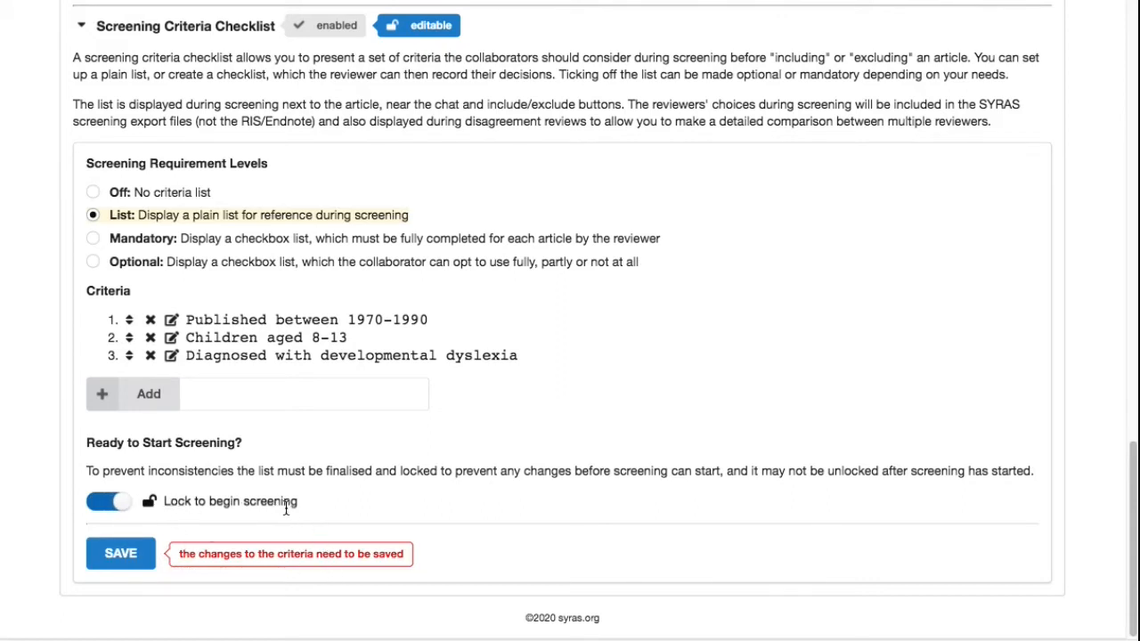
{"action": "left_click", "coordinate": [128, 560]}
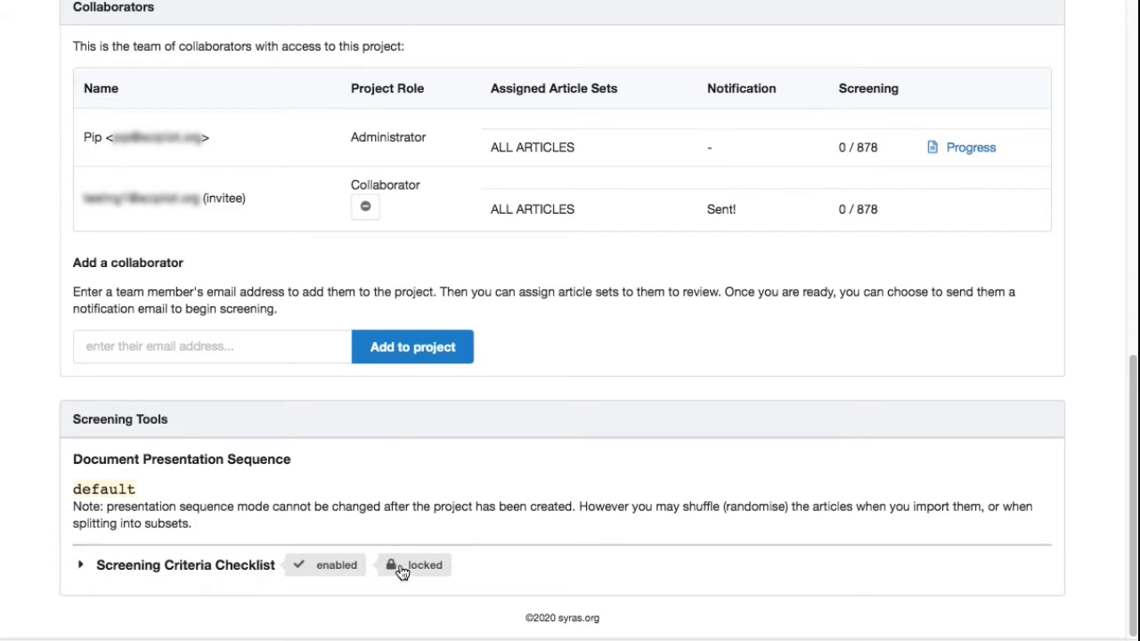
- Expand the Screening Criteria Checklist section and review the locked criteria list
{"action": "left_click", "coordinate": [213, 568]}
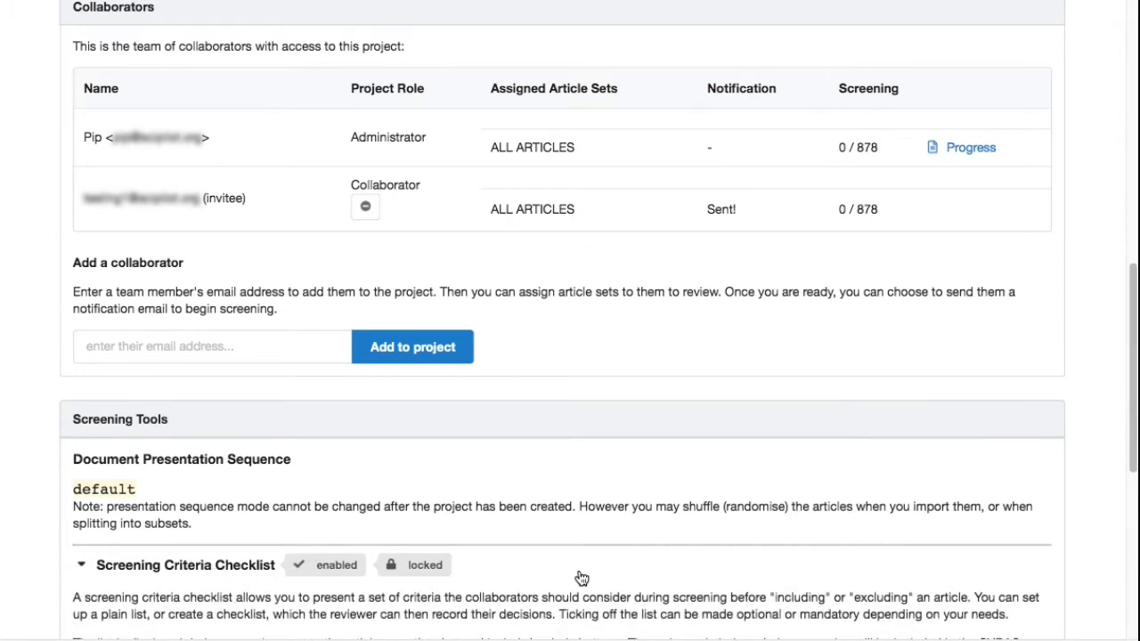
{"action": "scroll", "coordinate": [578, 575], "scroll_direction": "down", "scroll_amount": 5}
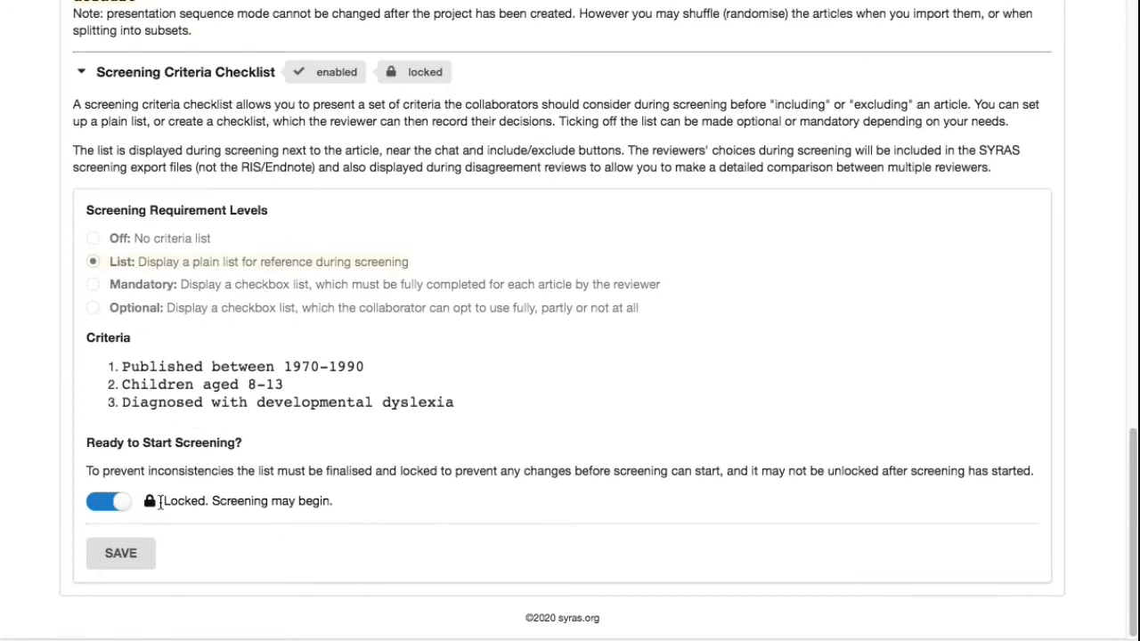
{"action": "scroll", "coordinate": [625, 265], "scroll_direction": "up", "scroll_amount": 10}
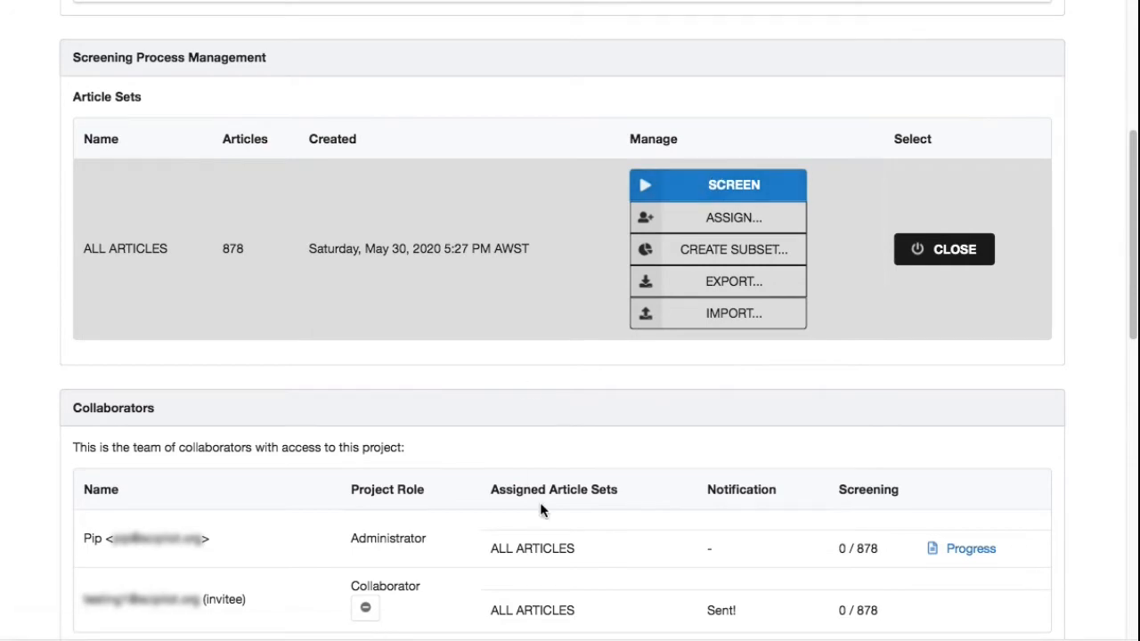
{"action": "scroll", "coordinate": [543, 549], "scroll_direction": "down", "scroll_amount": 10}
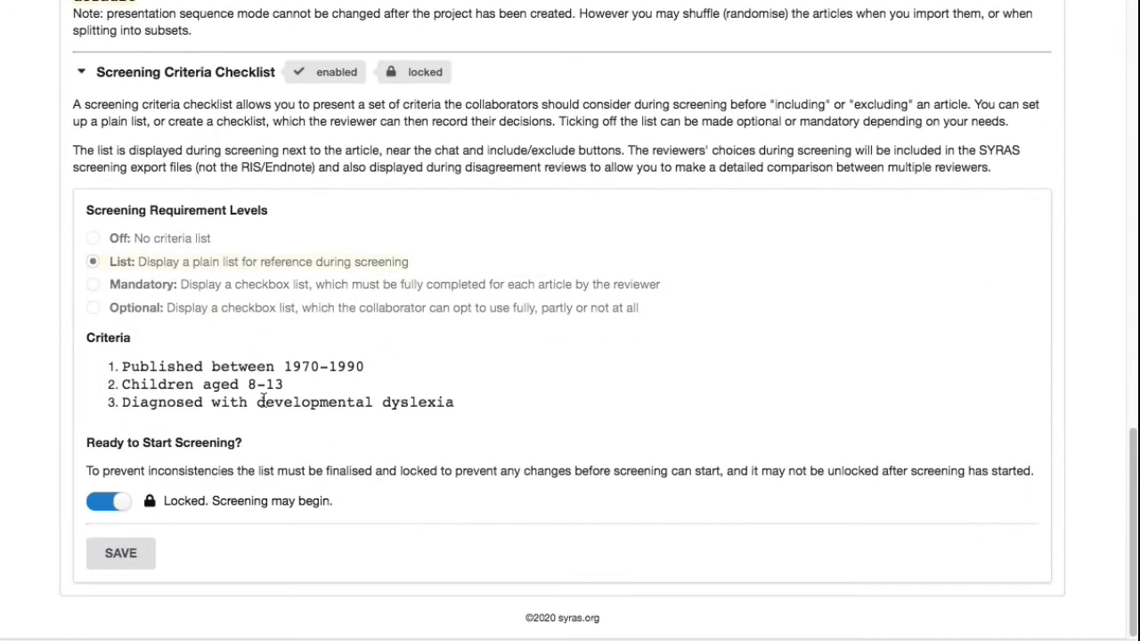
- Unlock the screening criteria list and save the change to make it editable again
{"action": "left_click", "coordinate": [110, 501]}
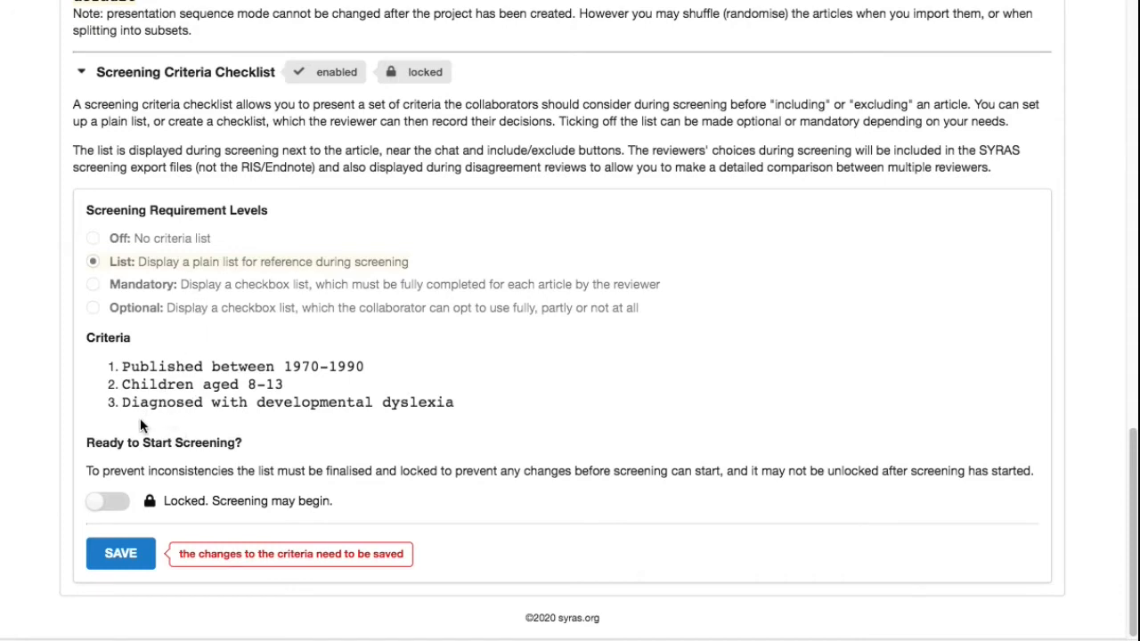
{"action": "left_click", "coordinate": [122, 553]}
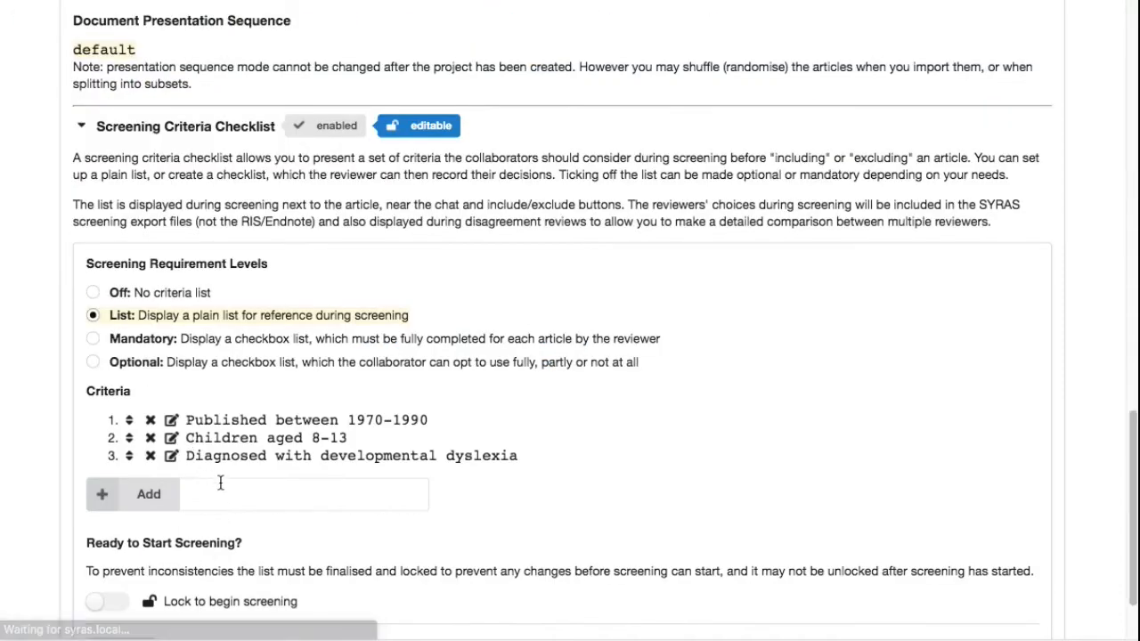
{"action": "scroll", "coordinate": [285, 507], "scroll_direction": "down", "scroll_amount": 2}
{"action": "left_click", "coordinate": [205, 394]}
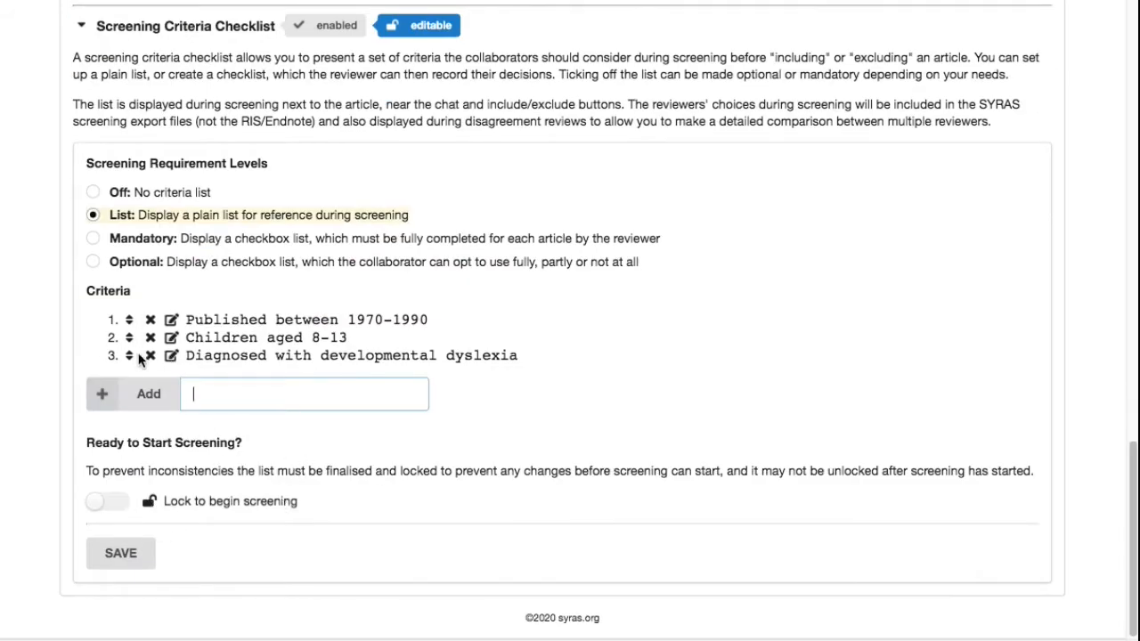
{"action": "scroll", "coordinate": [609, 267], "scroll_direction": "up", "scroll_amount": 15}
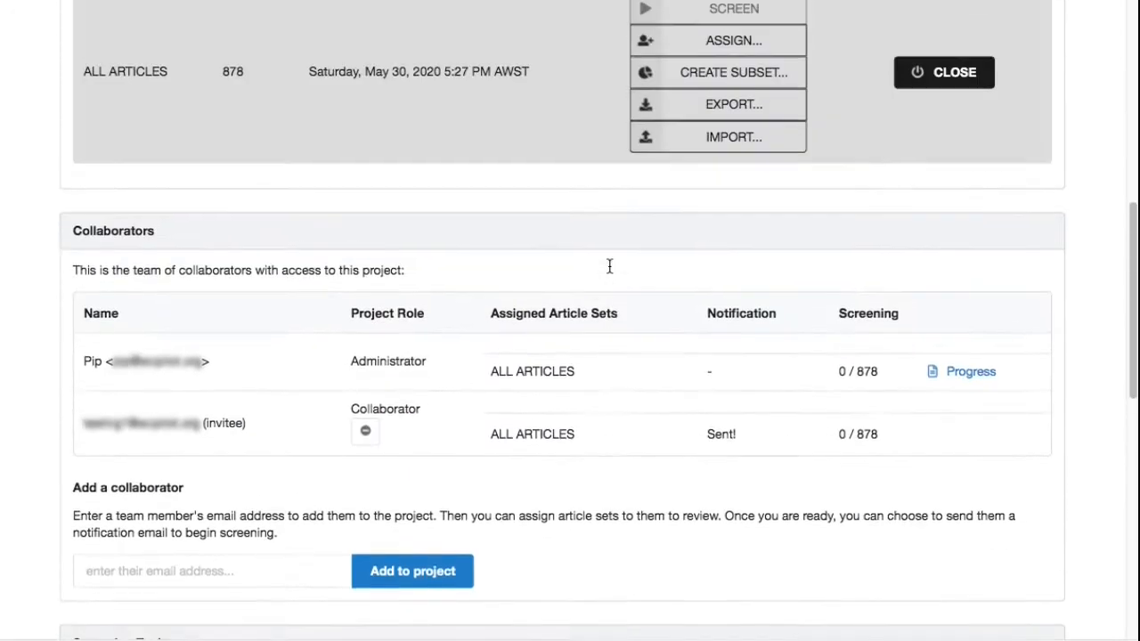
{"action": "scroll", "coordinate": [648, 350], "scroll_direction": "up", "scroll_amount": 6}
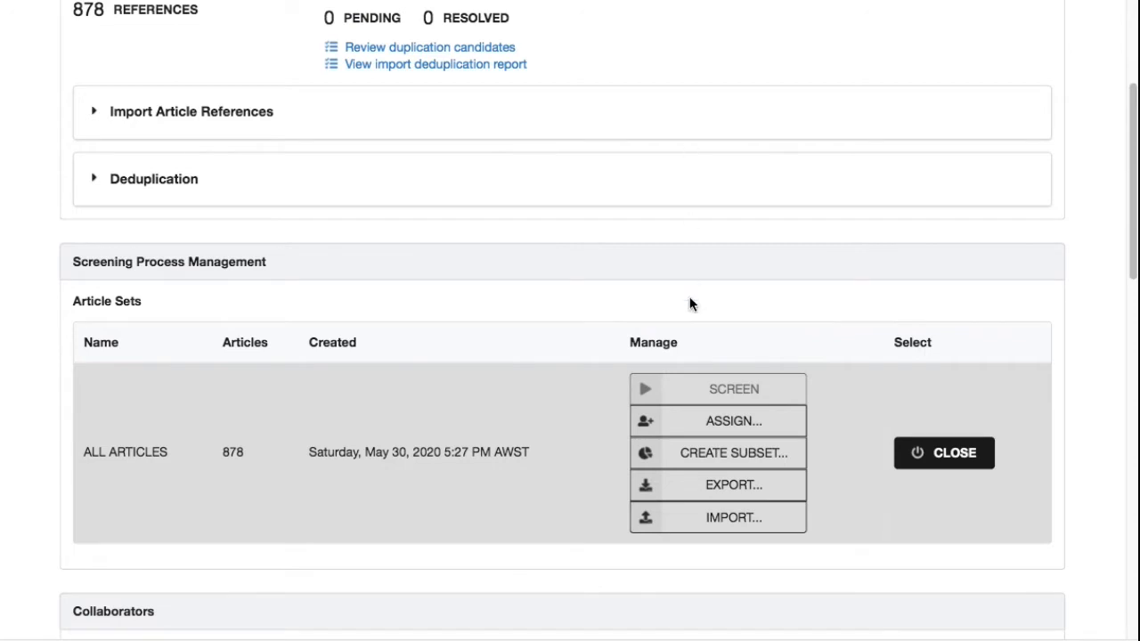
{"action": "mouse_move", "coordinate": [648, 407]}
{"action": "scroll", "coordinate": [567, 567], "scroll_direction": "down", "scroll_amount": 10}
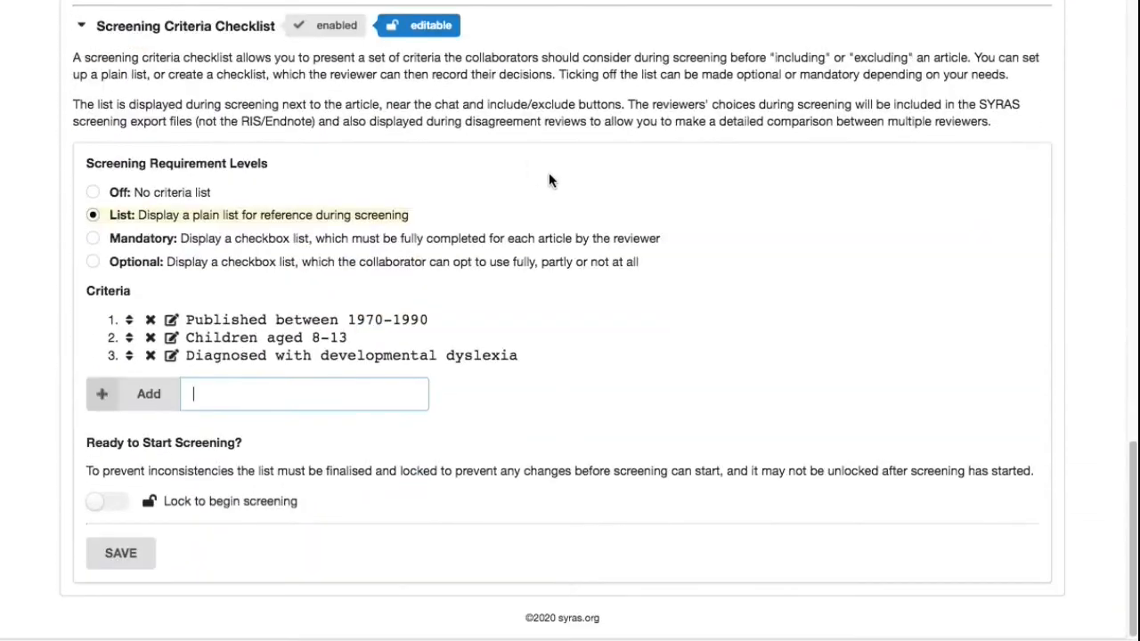
- Lock the criteria list again to begin screening, save, and reopen the checklist section
{"action": "left_click", "coordinate": [107, 501]}
{"action": "left_click", "coordinate": [130, 557]}
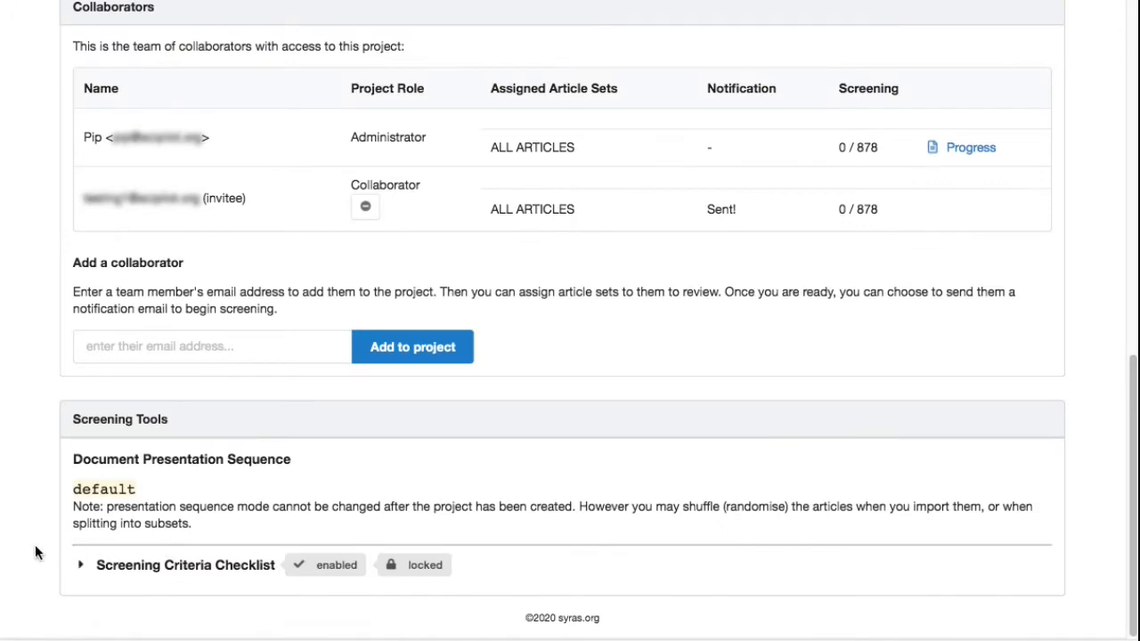
{"action": "left_click", "coordinate": [169, 570]}
{"action": "scroll", "coordinate": [583, 554], "scroll_direction": "down", "scroll_amount": 6}
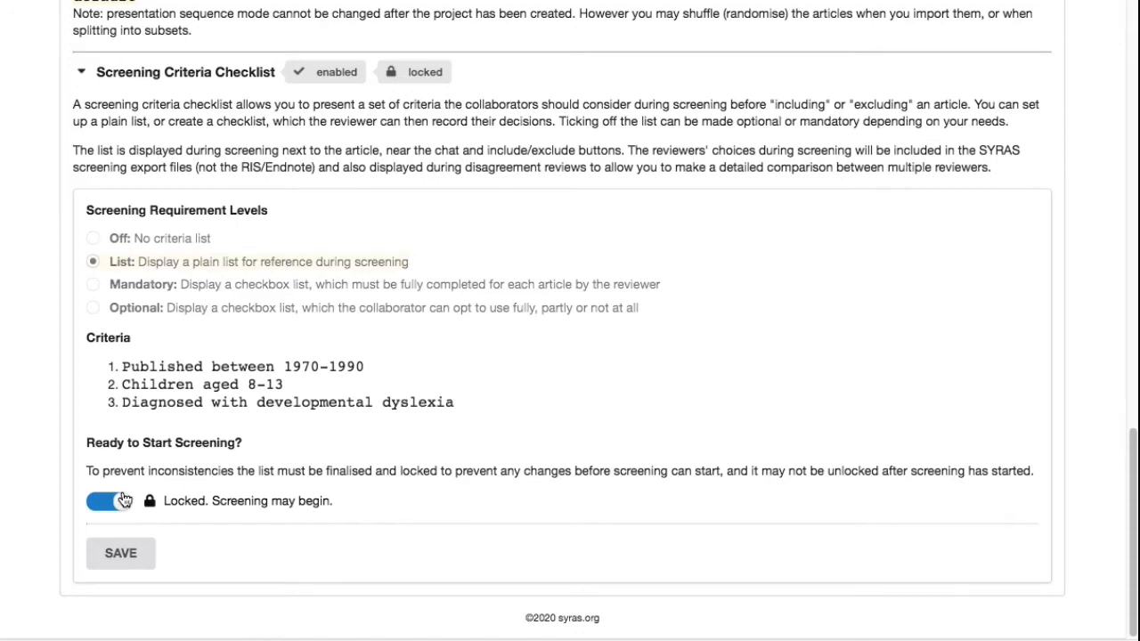
- Start screening the ALL ARTICLES set, review the criteria panel beside the article, and exclude the first article
{"action": "scroll", "coordinate": [595, 259], "scroll_direction": "up", "scroll_amount": 15}
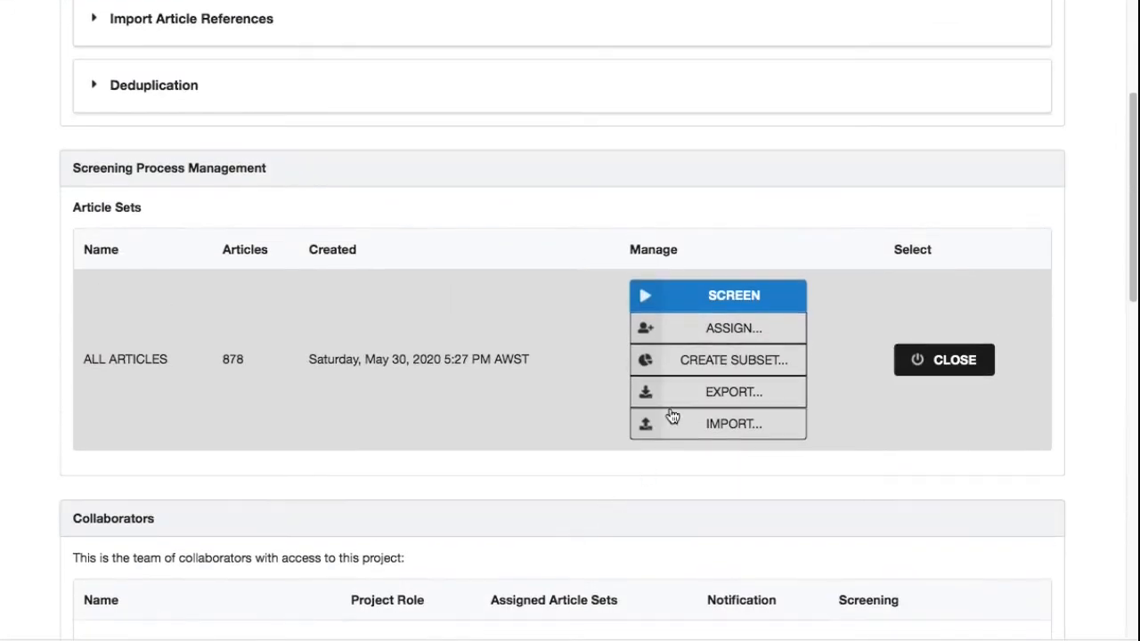
{"action": "left_click", "coordinate": [735, 302]}
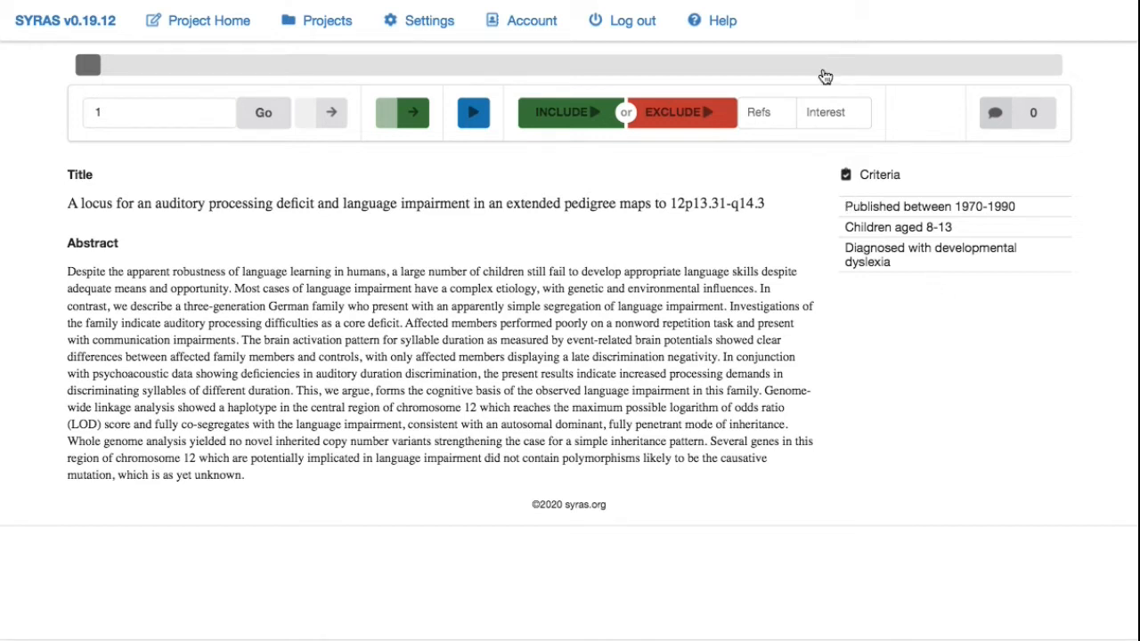
{"action": "left_click_drag", "start_coordinate": [844, 201], "coordinate": [933, 283]}
{"action": "left_click", "coordinate": [931, 301]}
{"action": "left_click", "coordinate": [681, 112]}
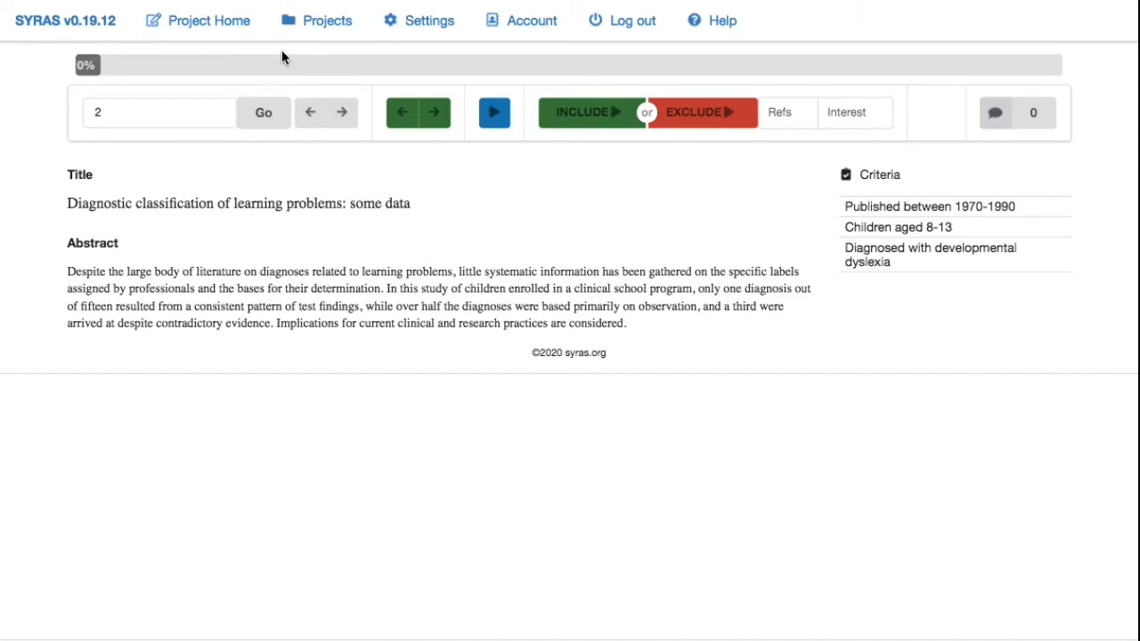
- Return to the project home and examine the screening progress and the checklist's lock status
{"action": "left_click", "coordinate": [227, 27]}
{"action": "scroll", "coordinate": [561, 401], "scroll_direction": "down", "scroll_amount": 6}
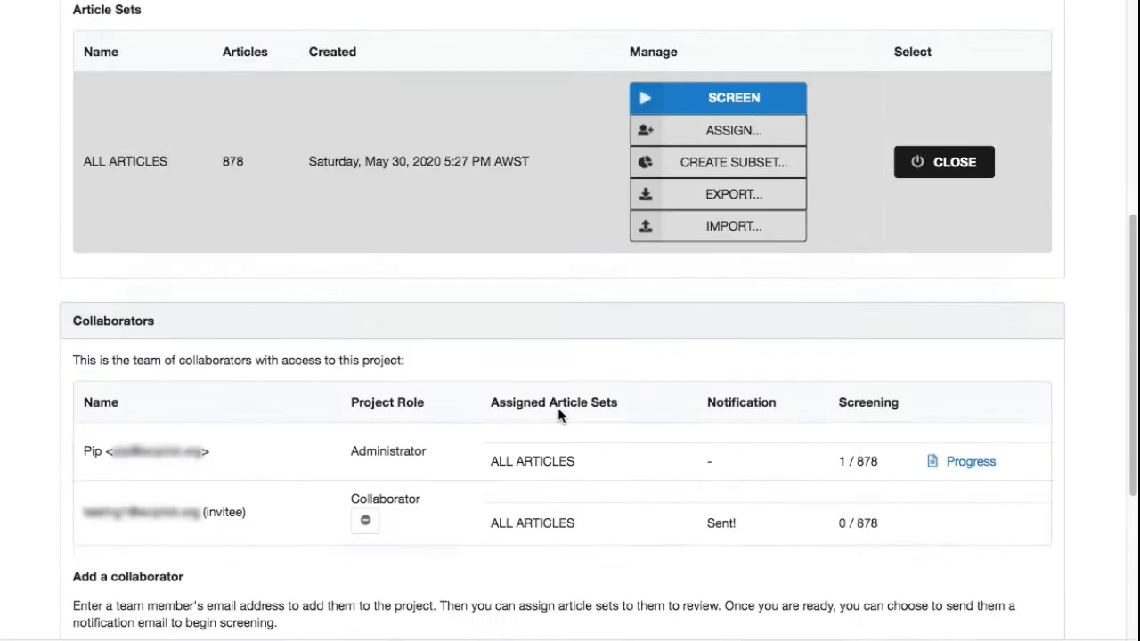
{"action": "scroll", "coordinate": [557, 407], "scroll_direction": "down", "scroll_amount": 4}
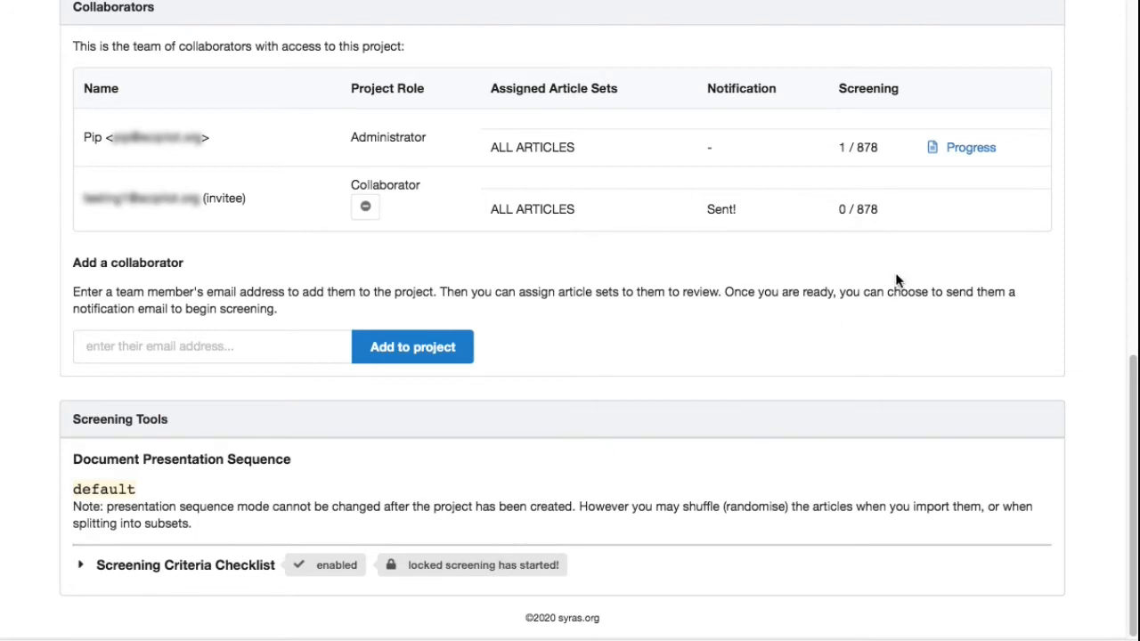
{"action": "left_click_drag", "start_coordinate": [835, 148], "coordinate": [860, 149]}
{"action": "left_click", "coordinate": [852, 187]}
{"action": "left_click", "coordinate": [225, 568]}
{"action": "scroll", "coordinate": [534, 605], "scroll_direction": "down", "scroll_amount": 2}
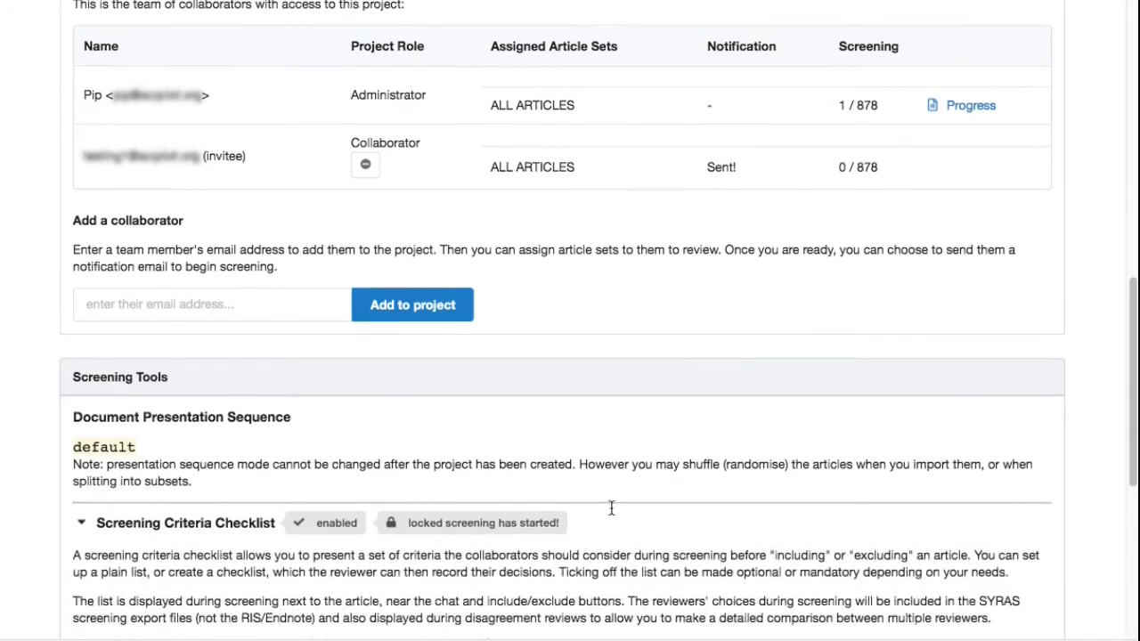
{"action": "scroll", "coordinate": [611, 507], "scroll_direction": "down", "scroll_amount": 5}
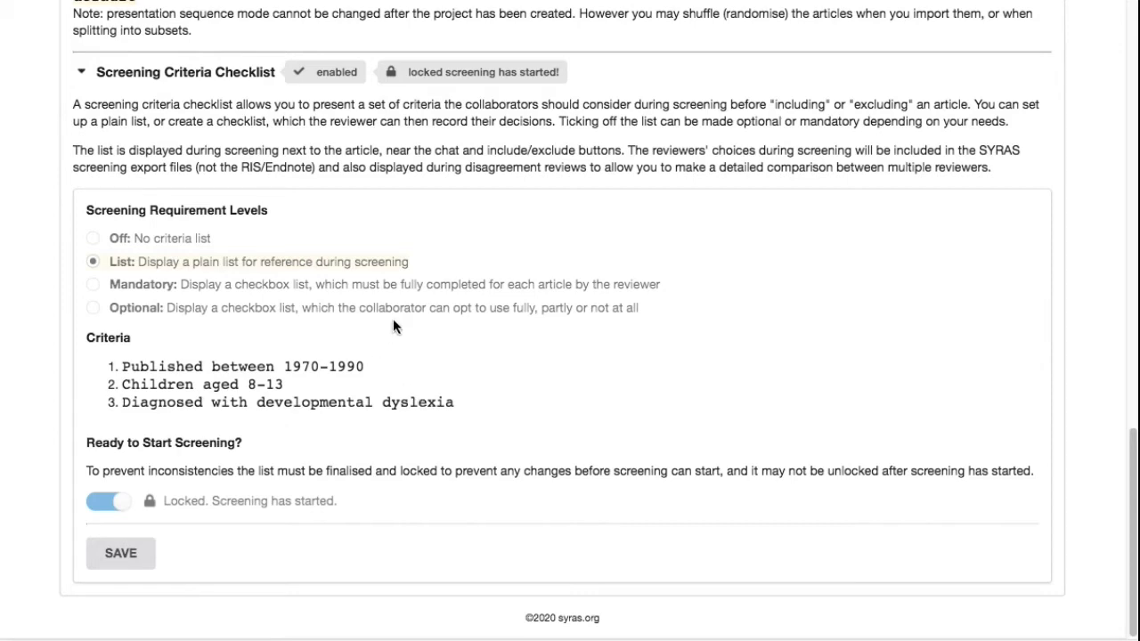
- Reopen screening and label four articles alternately as included and excluded
{"action": "scroll", "coordinate": [399, 295], "scroll_direction": "up", "scroll_amount": 15}
{"action": "left_click", "coordinate": [707, 448]}
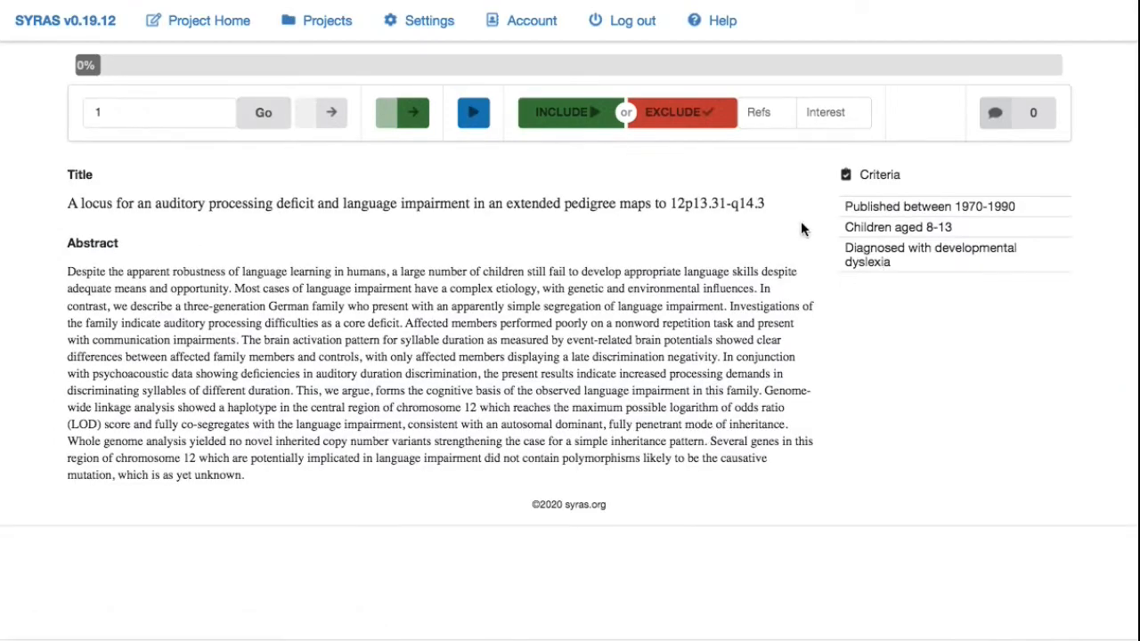
{"action": "left_click", "coordinate": [569, 116]}
{"action": "left_click", "coordinate": [682, 114]}
{"action": "left_click", "coordinate": [579, 127]}
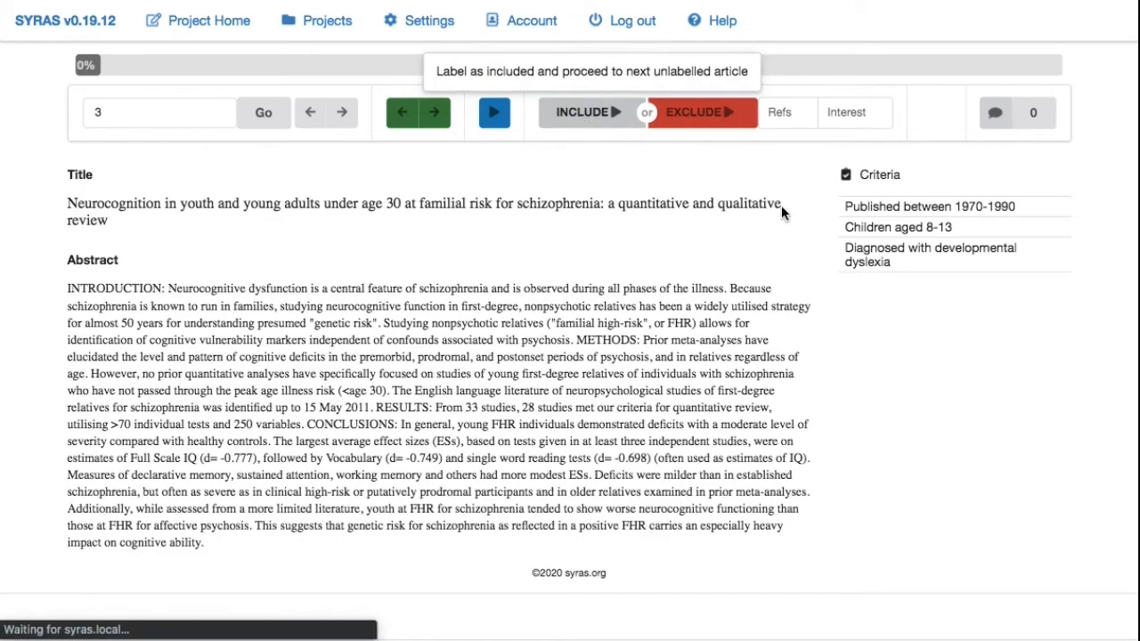
{"action": "left_click", "coordinate": [702, 125]}
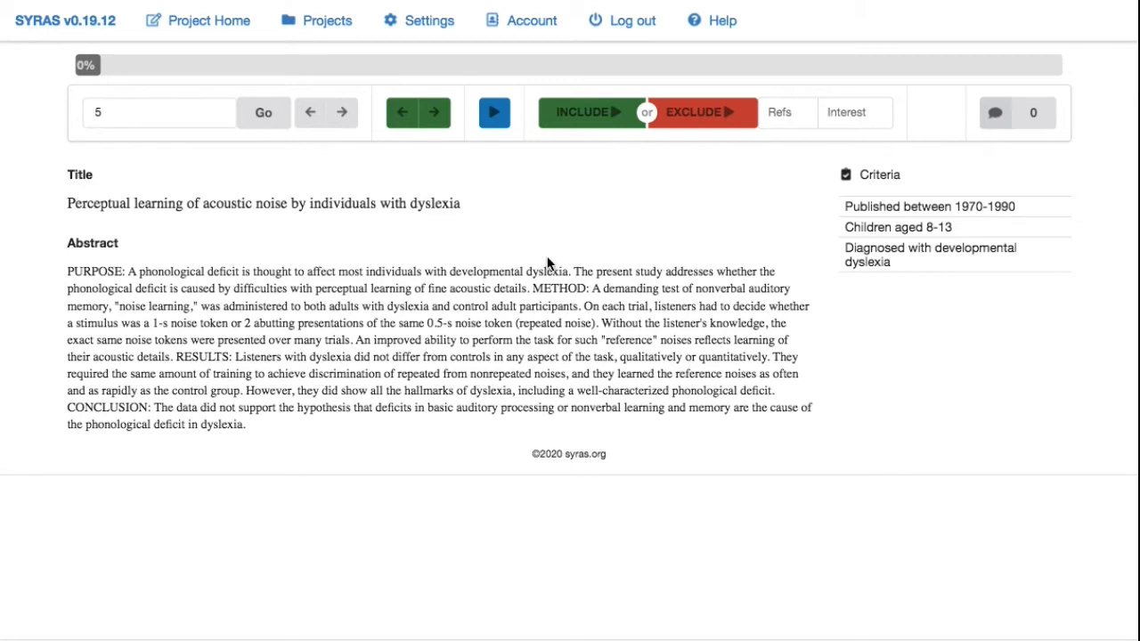
- Import psycinfo(421).xml as EndNote XML, replacing all project data
{"action": "left_click", "coordinate": [199, 29]}
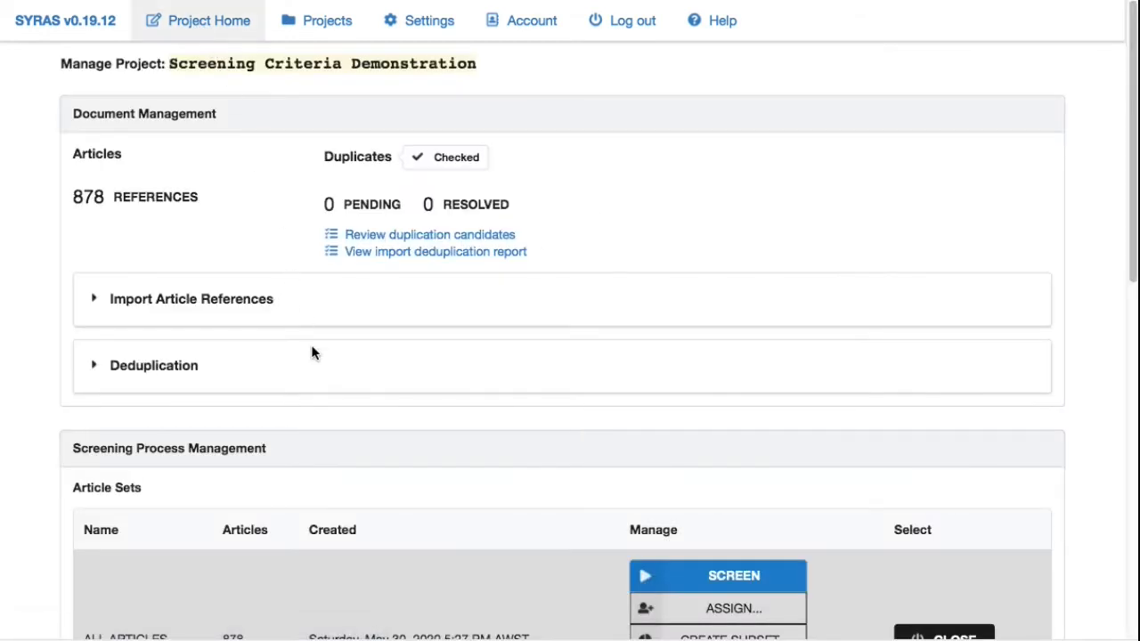
{"action": "left_click", "coordinate": [158, 303]}
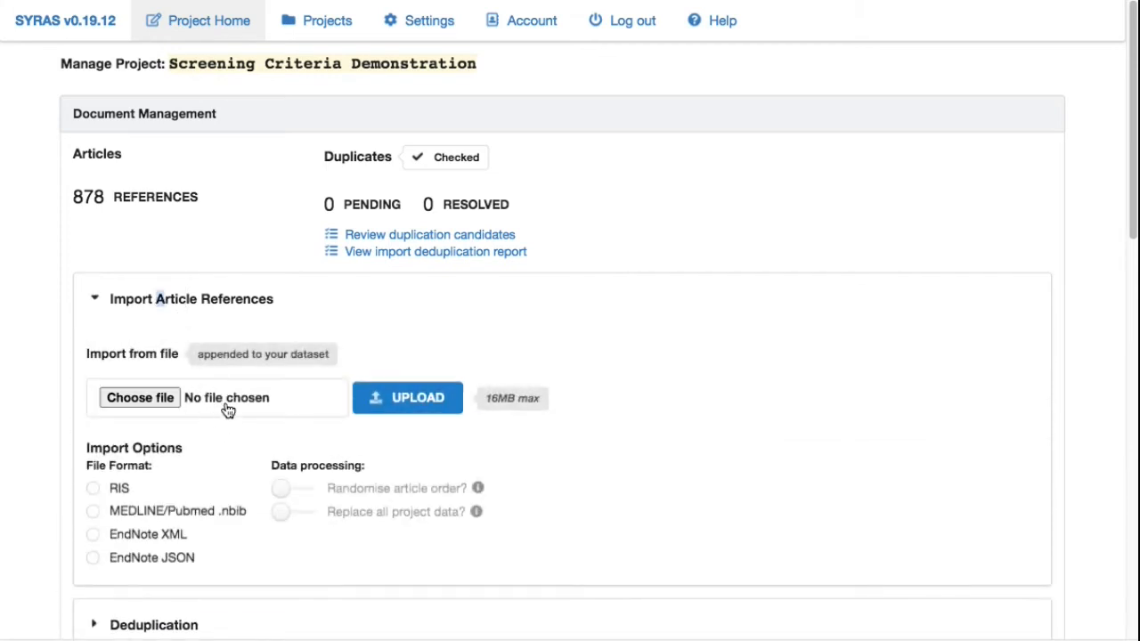
{"action": "left_click", "coordinate": [331, 511]}
{"action": "left_click", "coordinate": [117, 534]}
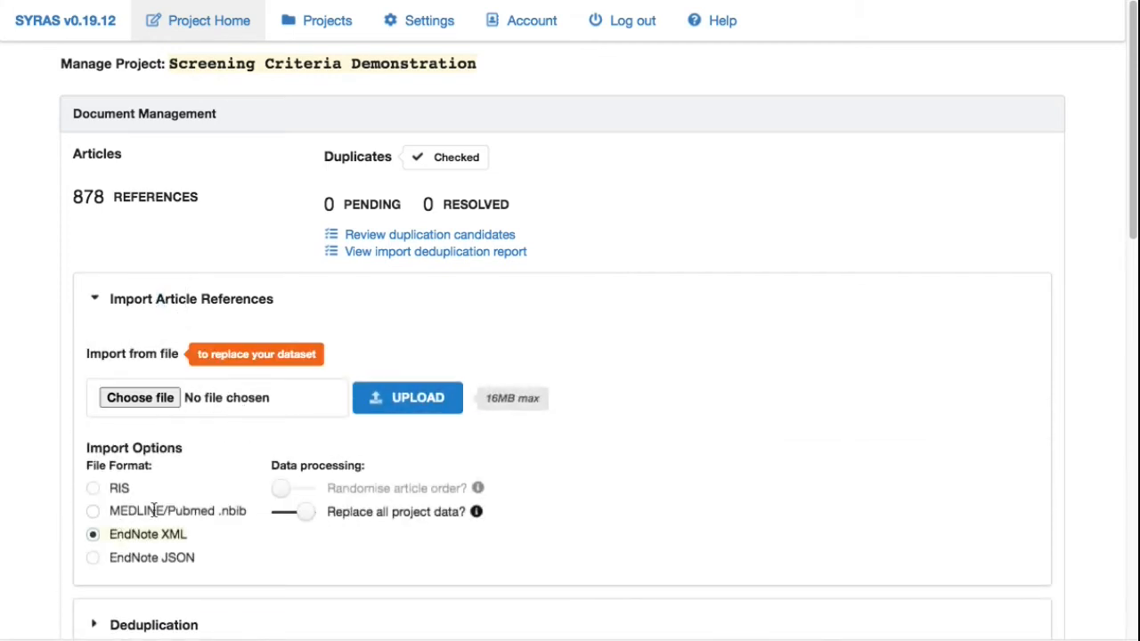
{"action": "left_click", "coordinate": [251, 399]}
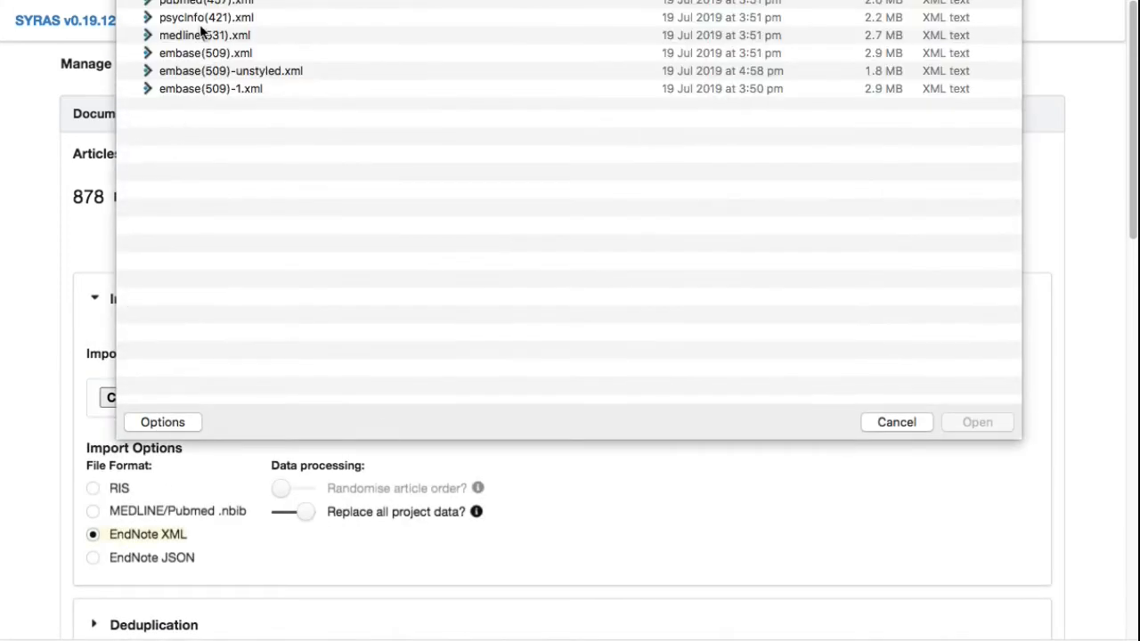
{"action": "double_click", "coordinate": [192, 20]}
{"action": "left_click", "coordinate": [403, 398]}
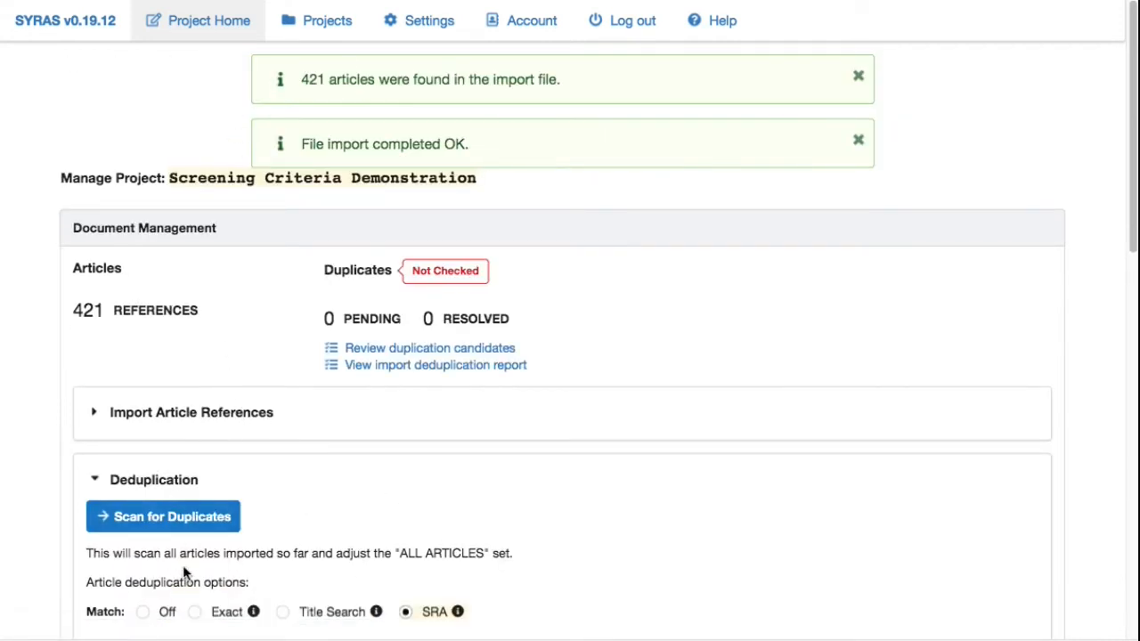
- Scan for duplicates with Exact matching, delete the flagged duplicates, and return to the project
{"action": "left_click", "coordinate": [225, 614]}
{"action": "left_click", "coordinate": [209, 614]}
{"action": "left_click", "coordinate": [185, 517]}
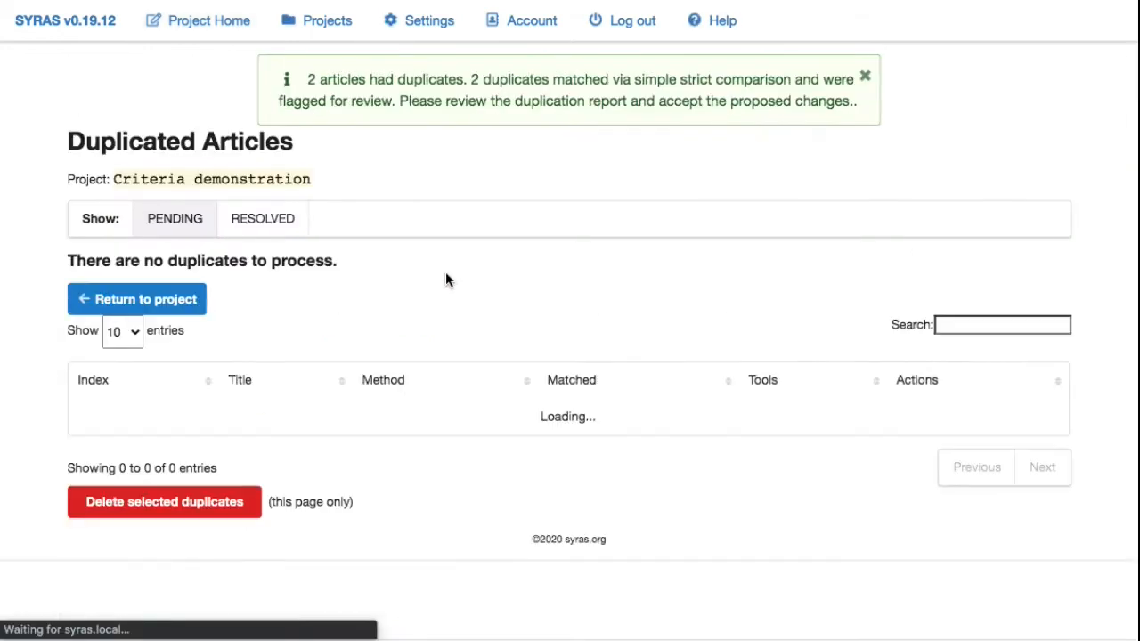
{"action": "scroll", "coordinate": [379, 442], "scroll_direction": "down", "scroll_amount": 5}
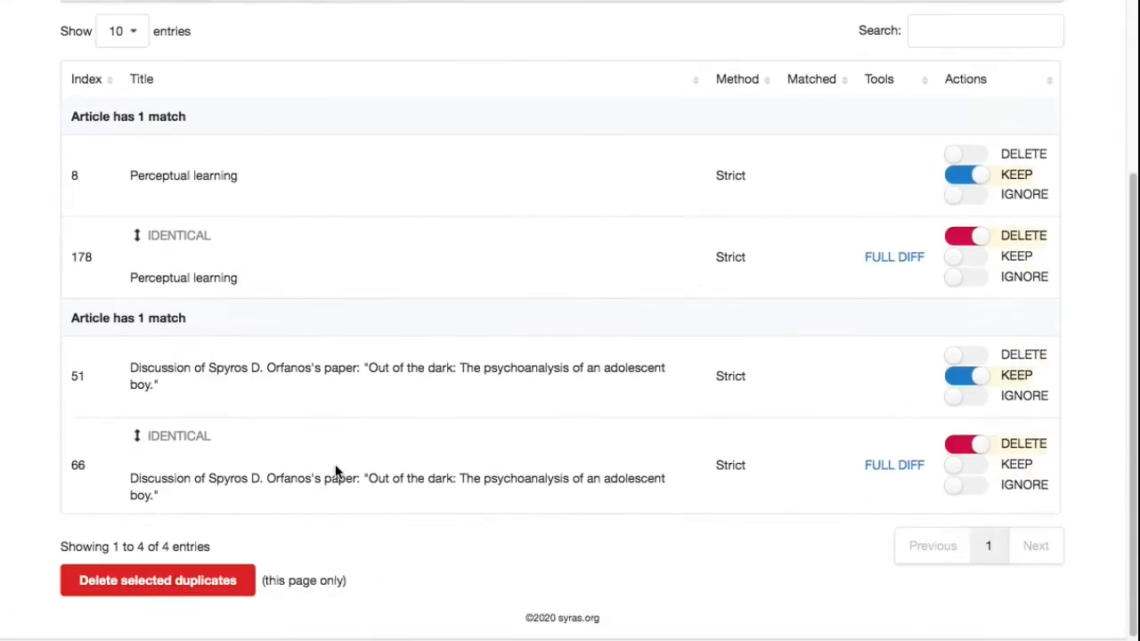
{"action": "left_click", "coordinate": [132, 583]}
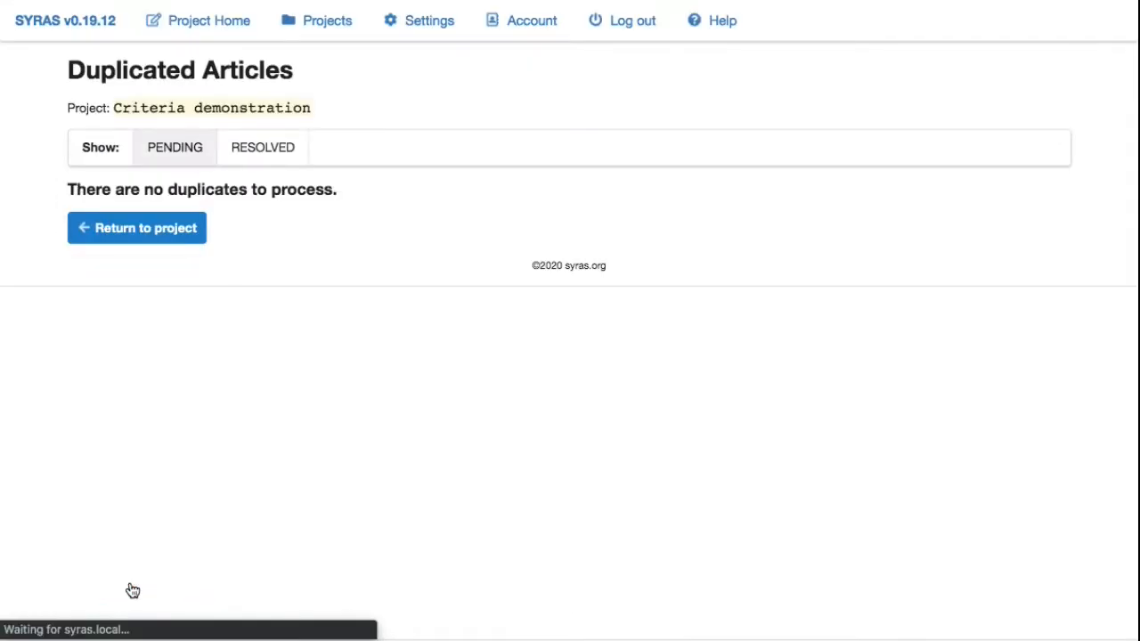
{"action": "left_click", "coordinate": [128, 243]}
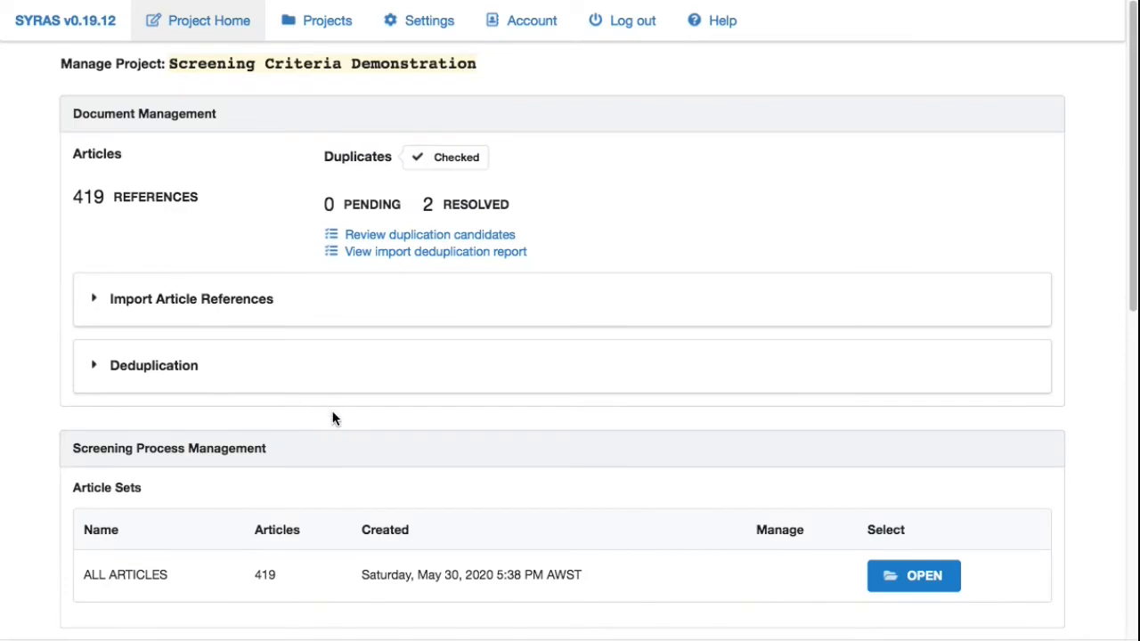
- Expand the Screening Criteria Checklist section, unlock the criteria list, and save
{"action": "scroll", "coordinate": [320, 419], "scroll_direction": "down", "scroll_amount": 10}
{"action": "scroll", "coordinate": [299, 392], "scroll_direction": "up", "scroll_amount": 10}
{"action": "scroll", "coordinate": [229, 257], "scroll_direction": "down", "scroll_amount": 10}
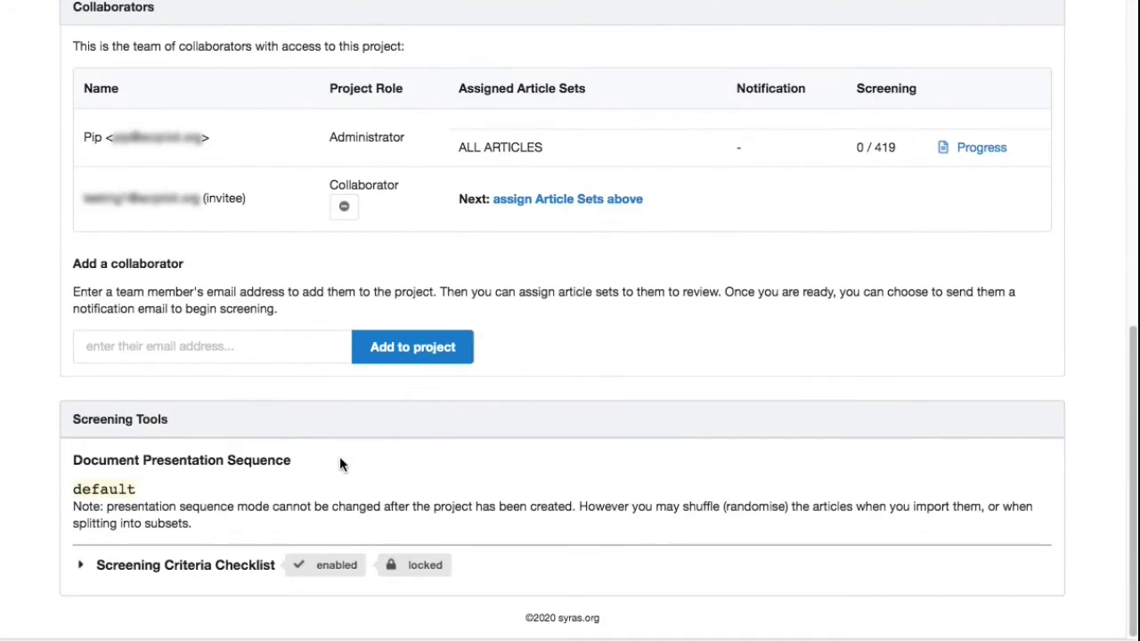
{"action": "left_click", "coordinate": [218, 570]}
{"action": "scroll", "coordinate": [217, 552], "scroll_direction": "down", "scroll_amount": 5}
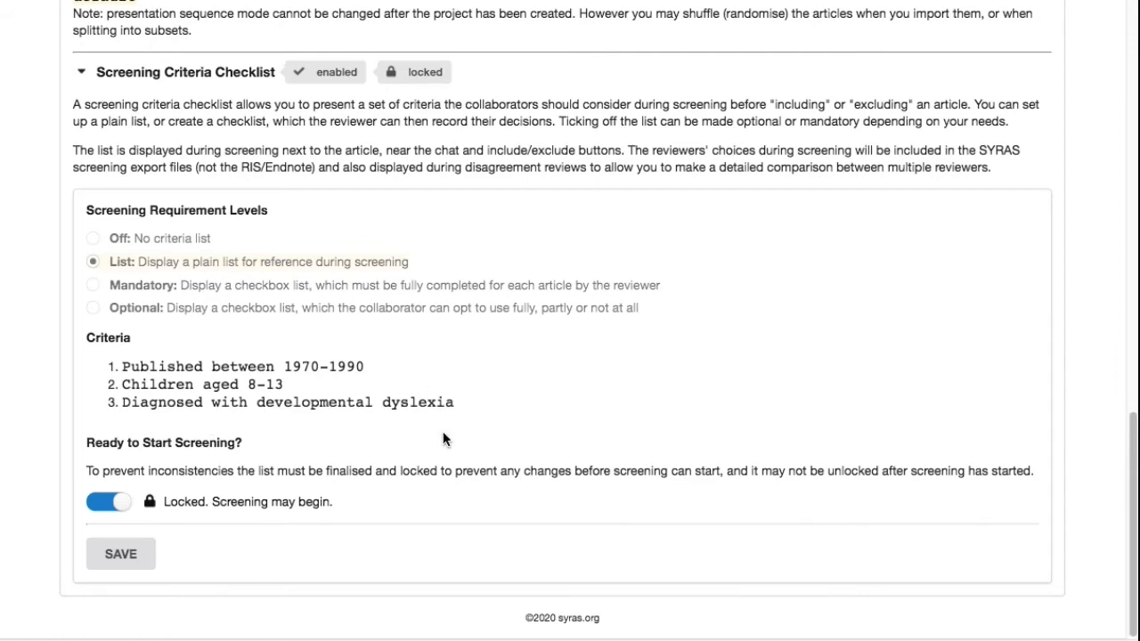
{"action": "left_click", "coordinate": [112, 503]}
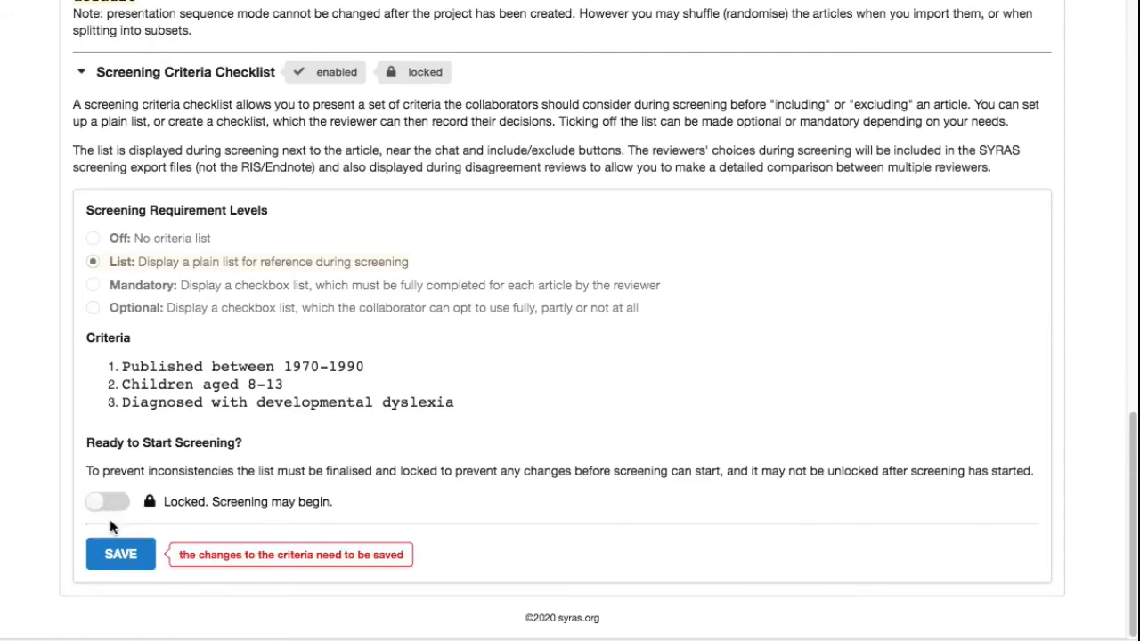
{"action": "left_click", "coordinate": [118, 554]}
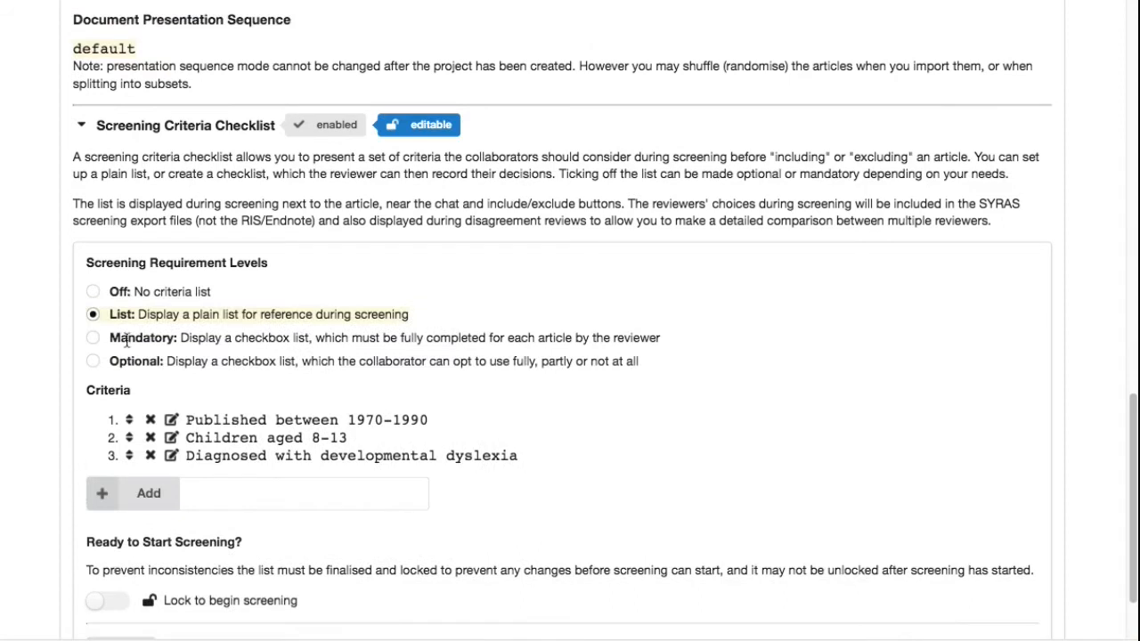
- Switch the requirement level to Mandatory and lock the list to begin screening, saving each change
{"action": "scroll", "coordinate": [32, 372], "scroll_direction": "down", "scroll_amount": 2}
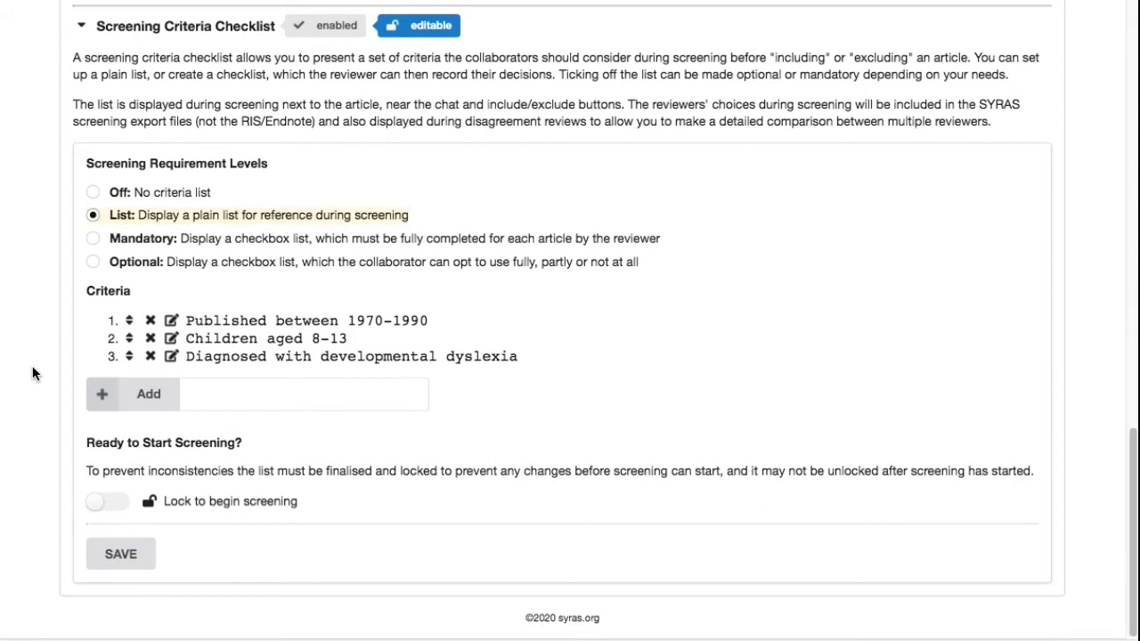
{"action": "left_click", "coordinate": [114, 238]}
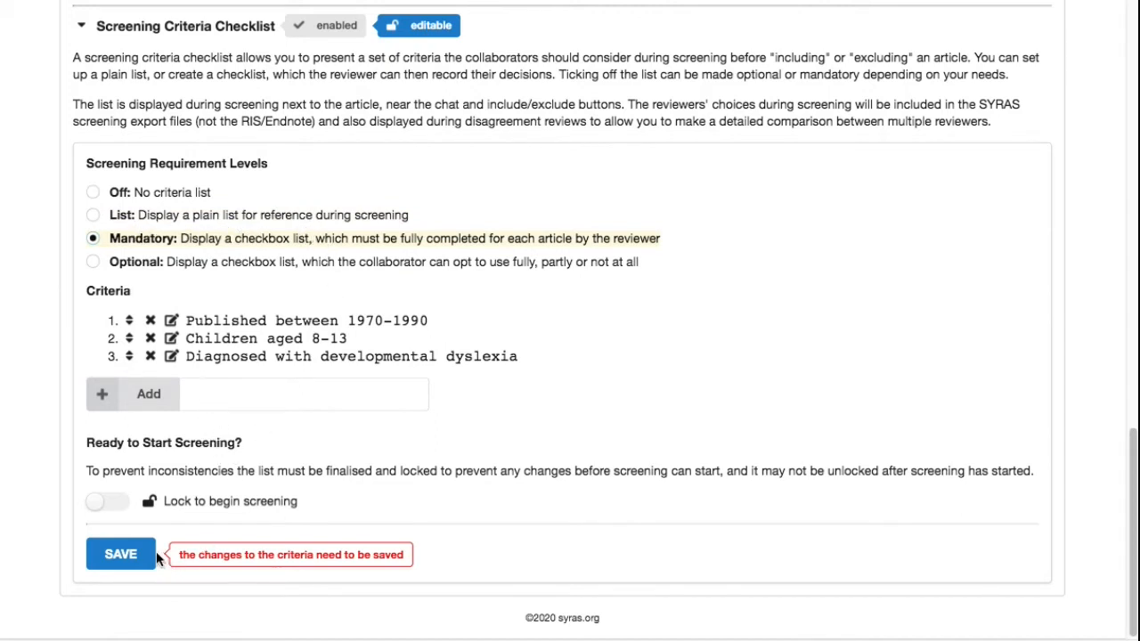
{"action": "left_click", "coordinate": [129, 554]}
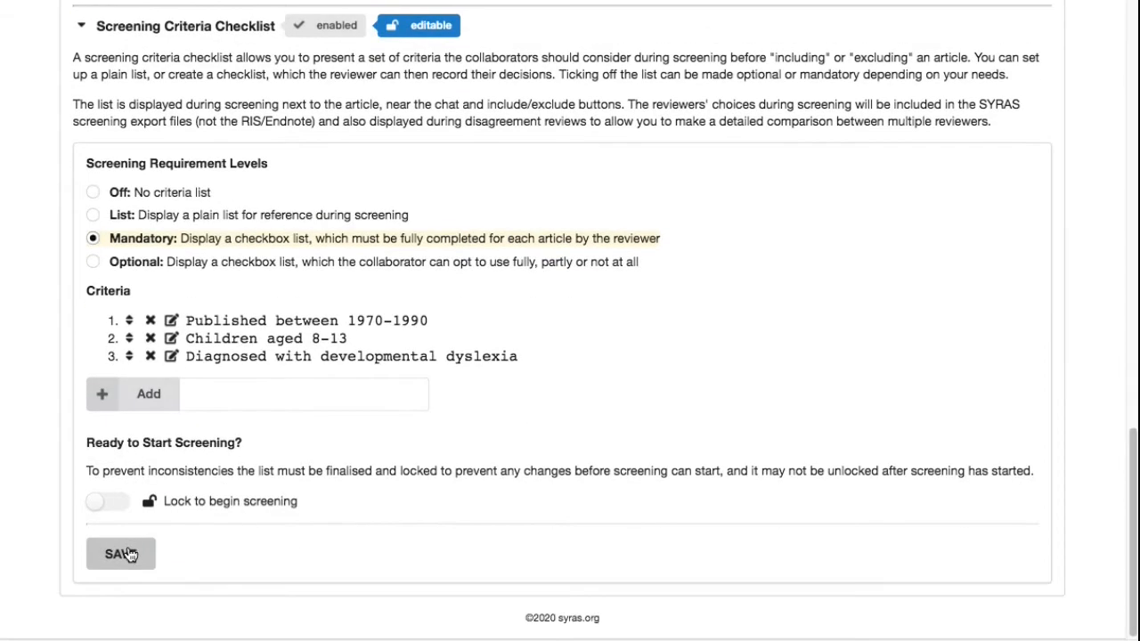
{"action": "left_click", "coordinate": [109, 501]}
{"action": "left_click", "coordinate": [125, 556]}
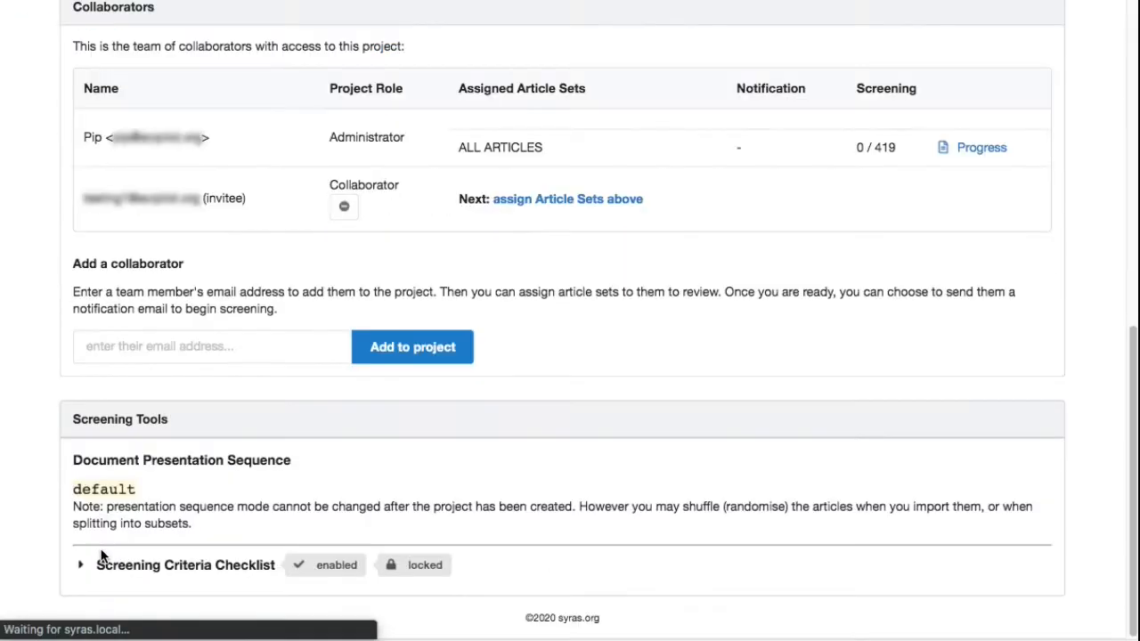
- Expand the Screening Criteria Checklist section to review the locked Mandatory criteria list
{"action": "left_click", "coordinate": [213, 567]}
{"action": "scroll", "coordinate": [227, 592], "scroll_direction": "down", "scroll_amount": 5}
{"action": "left_click_drag", "start_coordinate": [202, 546], "coordinate": [300, 576]}
{"action": "left_click", "coordinate": [265, 579]}
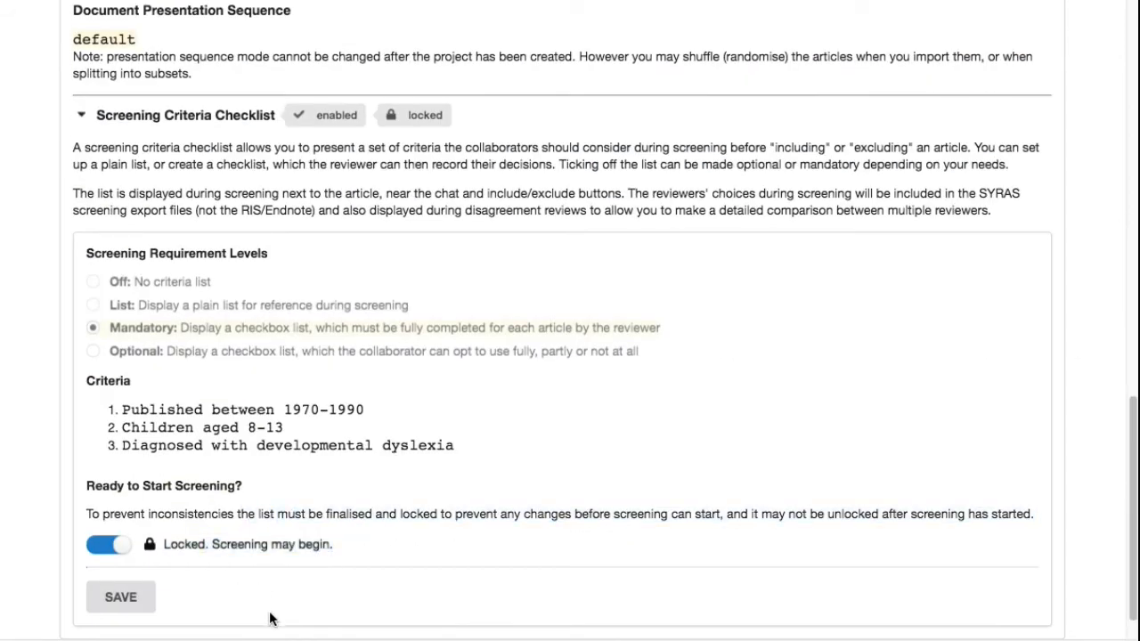
{"action": "scroll", "coordinate": [267, 614], "scroll_direction": "up", "scroll_amount": 15}
- Select the ALL ARTICLES set and start screening it
{"action": "left_click", "coordinate": [917, 575]}
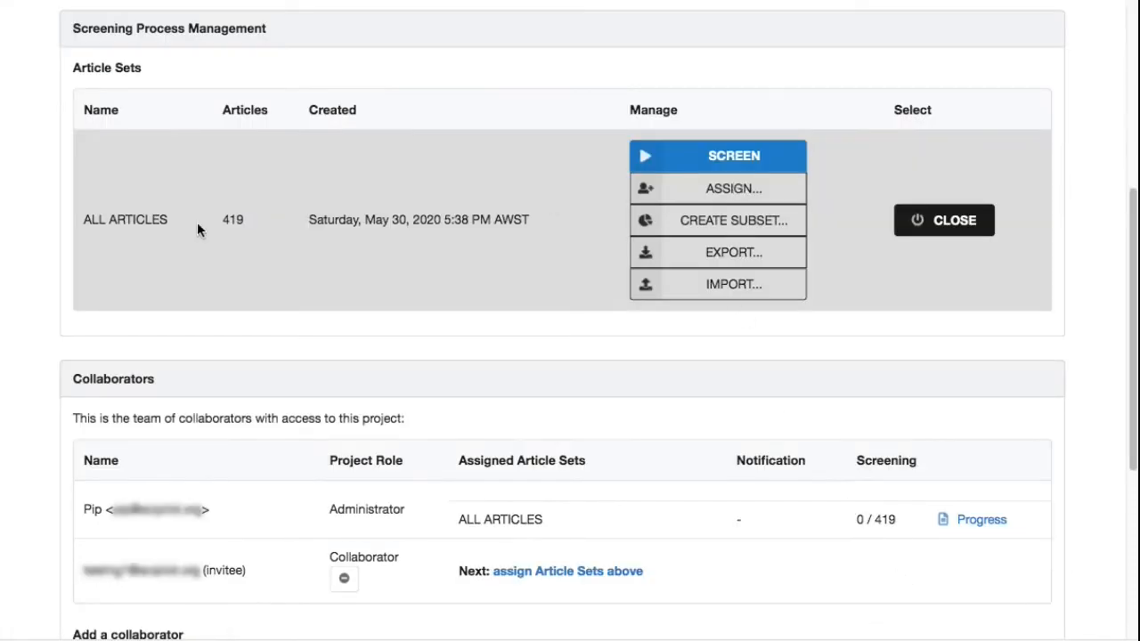
{"action": "left_click_drag", "start_coordinate": [692, 163], "coordinate": [694, 155]}
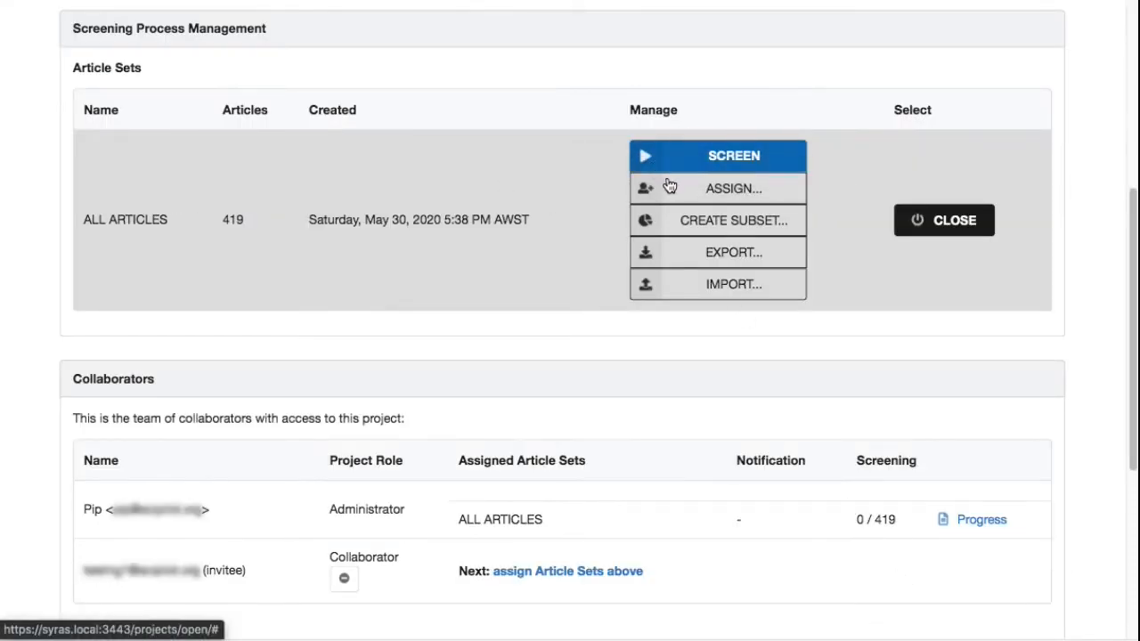
{"action": "left_click", "coordinate": [680, 163]}
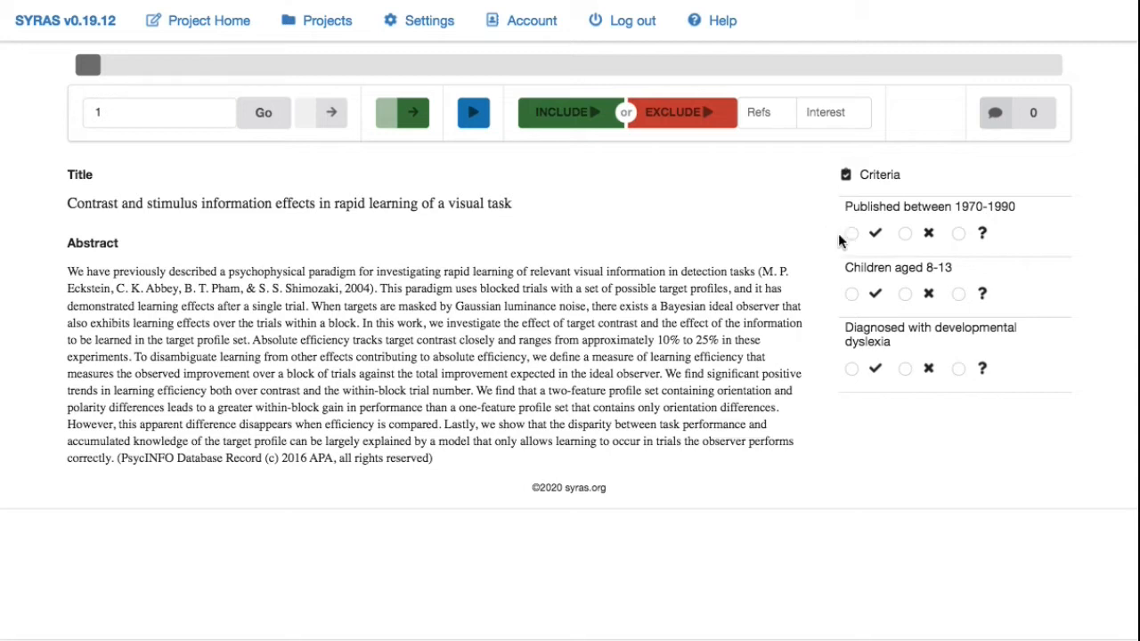
- Mark Published between 1970-1990 as Don't know on the first article and attempt to exclude it
{"action": "left_click", "coordinate": [905, 235]}
{"action": "left_click", "coordinate": [852, 235]}
{"action": "left_click", "coordinate": [959, 235]}
{"action": "left_click", "coordinate": [906, 235]}
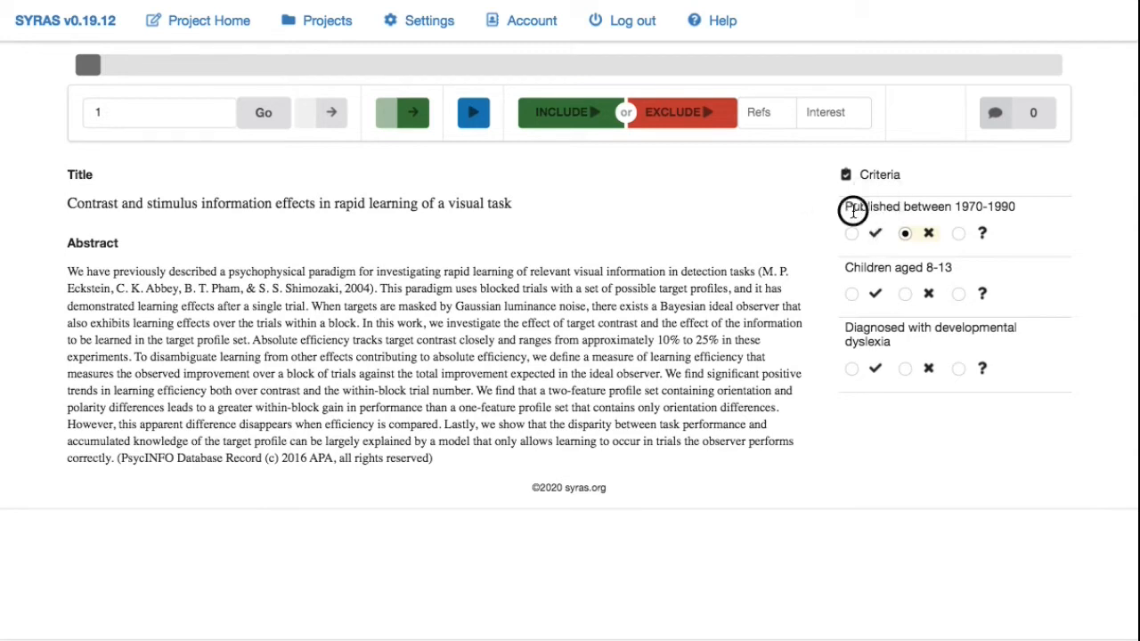
{"action": "left_click_drag", "start_coordinate": [852, 208], "coordinate": [977, 210]}
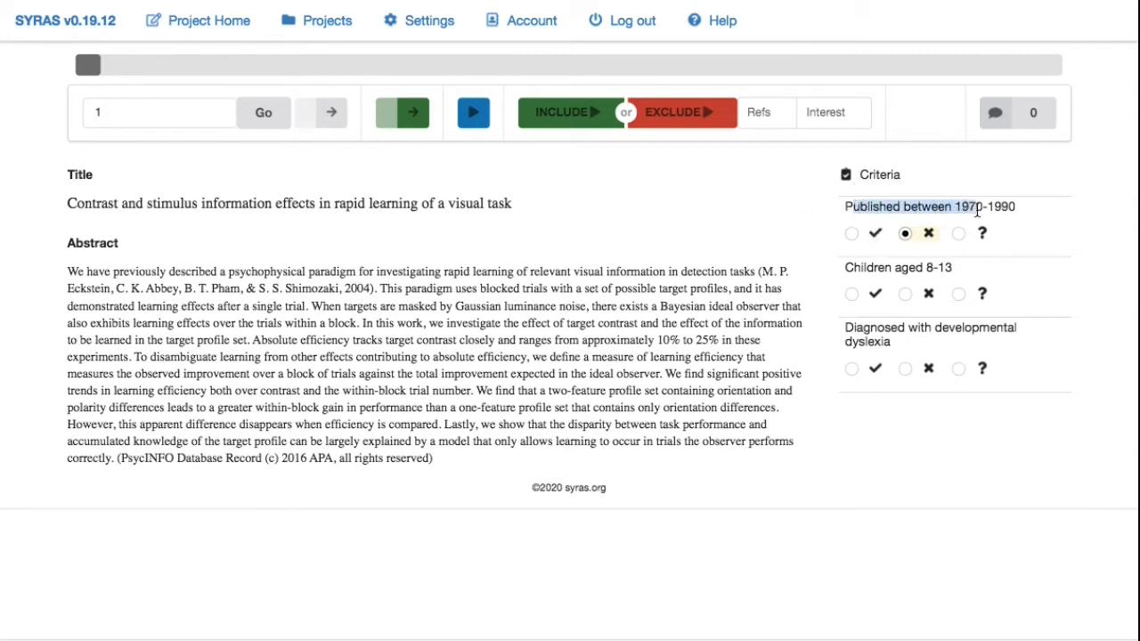
{"action": "left_click", "coordinate": [875, 234]}
{"action": "left_click", "coordinate": [928, 234]}
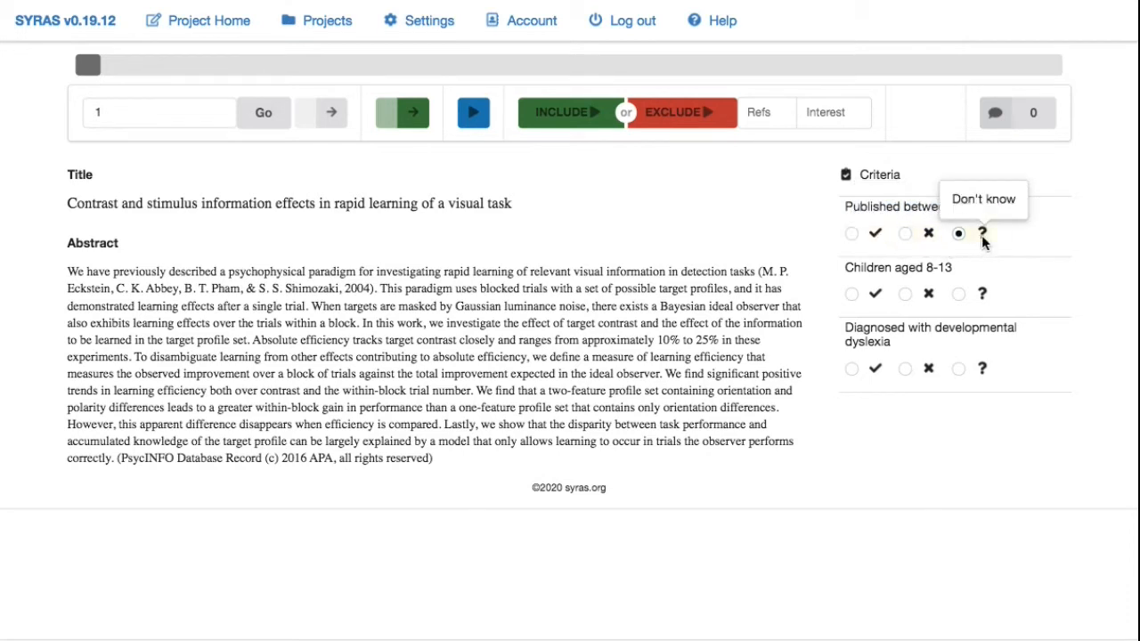
{"action": "left_click", "coordinate": [982, 235]}
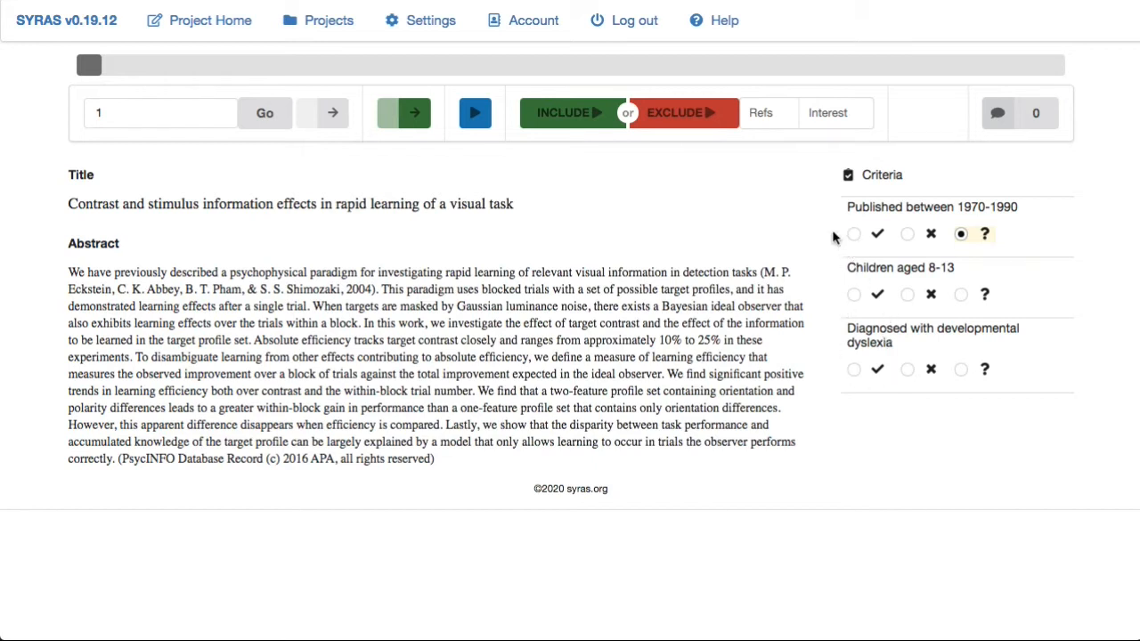
{"action": "left_click", "coordinate": [673, 123]}
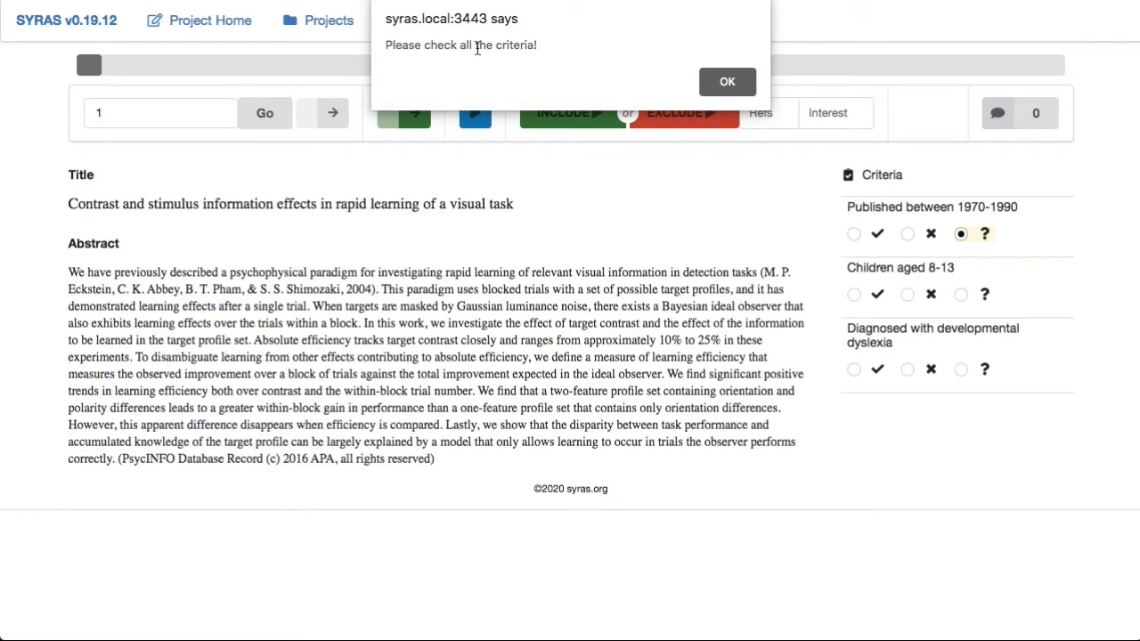
{"action": "left_click", "coordinate": [723, 82]}
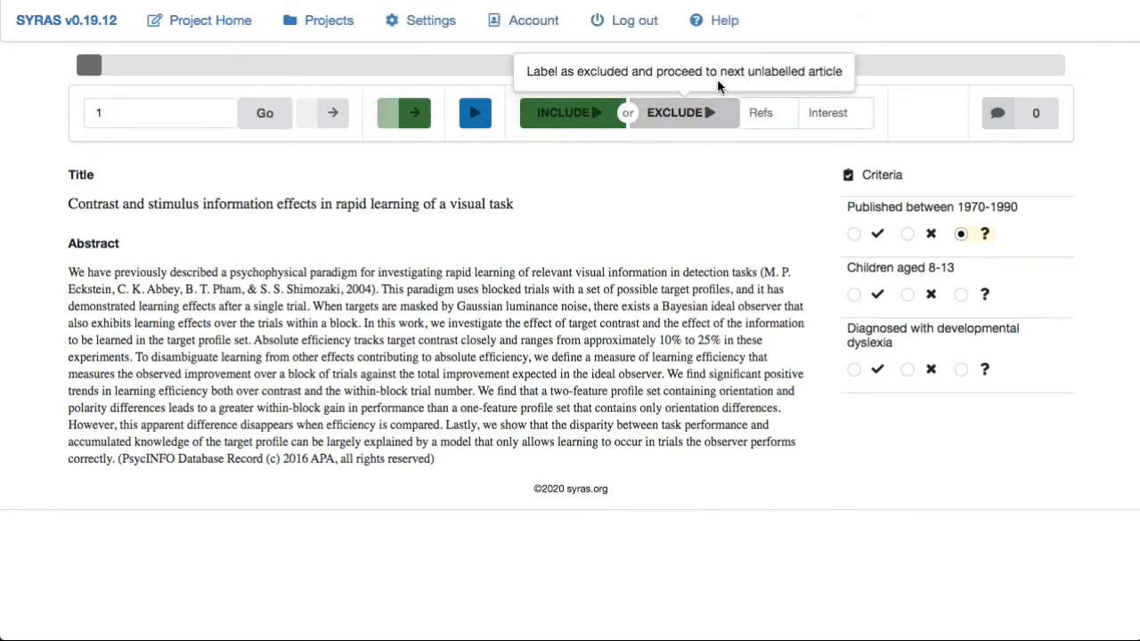
- Mark Children aged 8-13 and Diagnosed with developmental dyslexia as Don't know, and exclude the first article
{"action": "left_click", "coordinate": [906, 294]}
{"action": "left_click", "coordinate": [907, 371]}
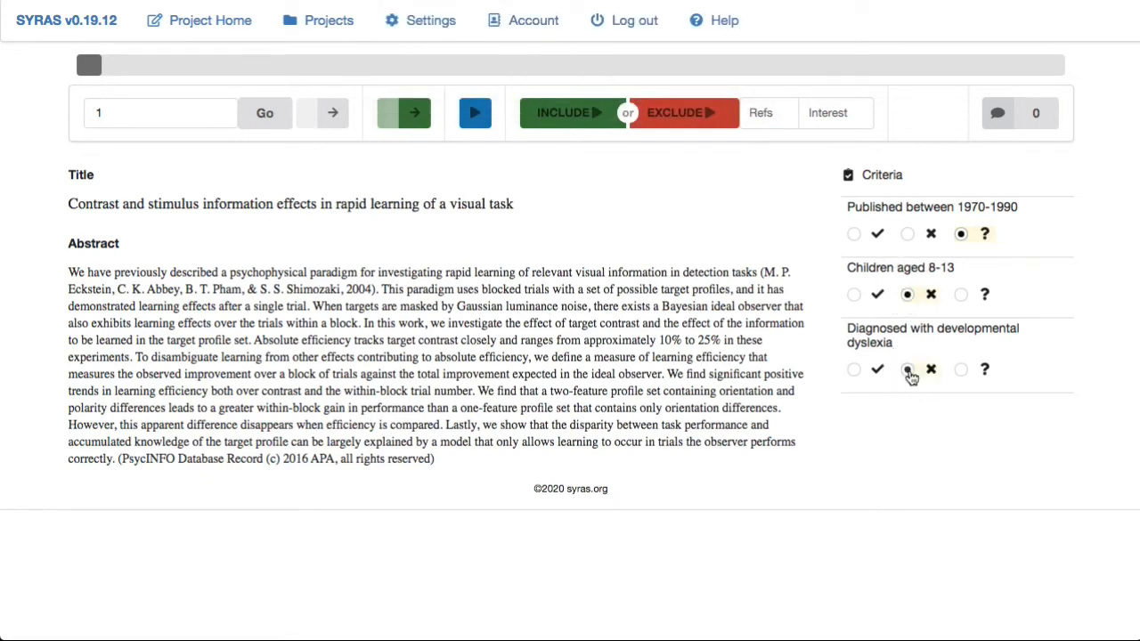
{"action": "left_click", "coordinate": [960, 295]}
{"action": "left_click", "coordinate": [961, 370]}
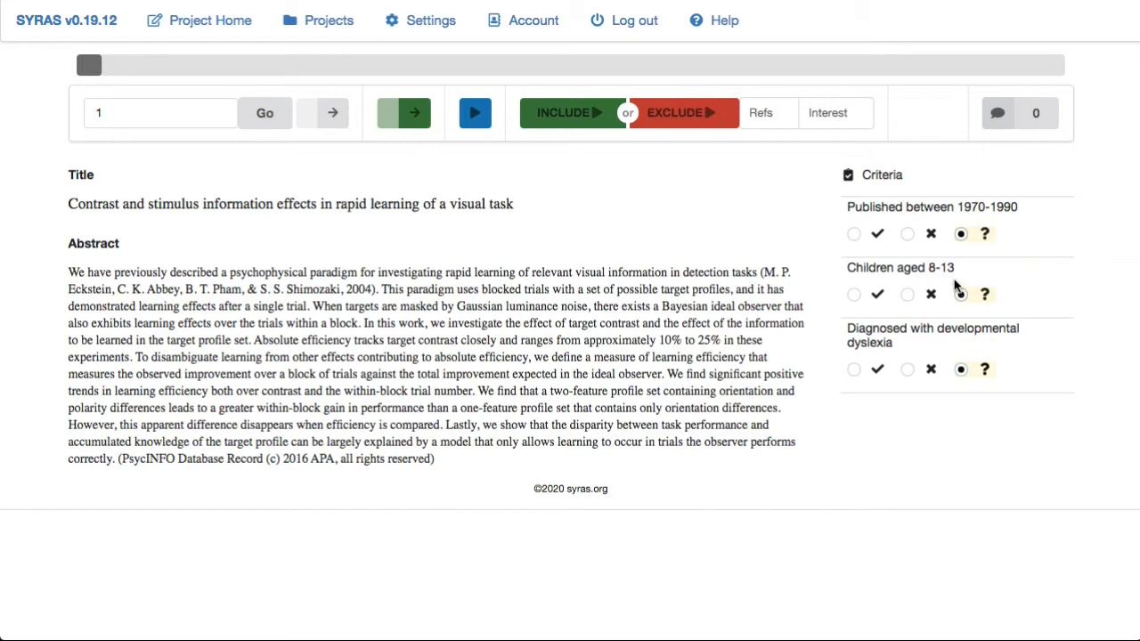
{"action": "left_click", "coordinate": [718, 114]}
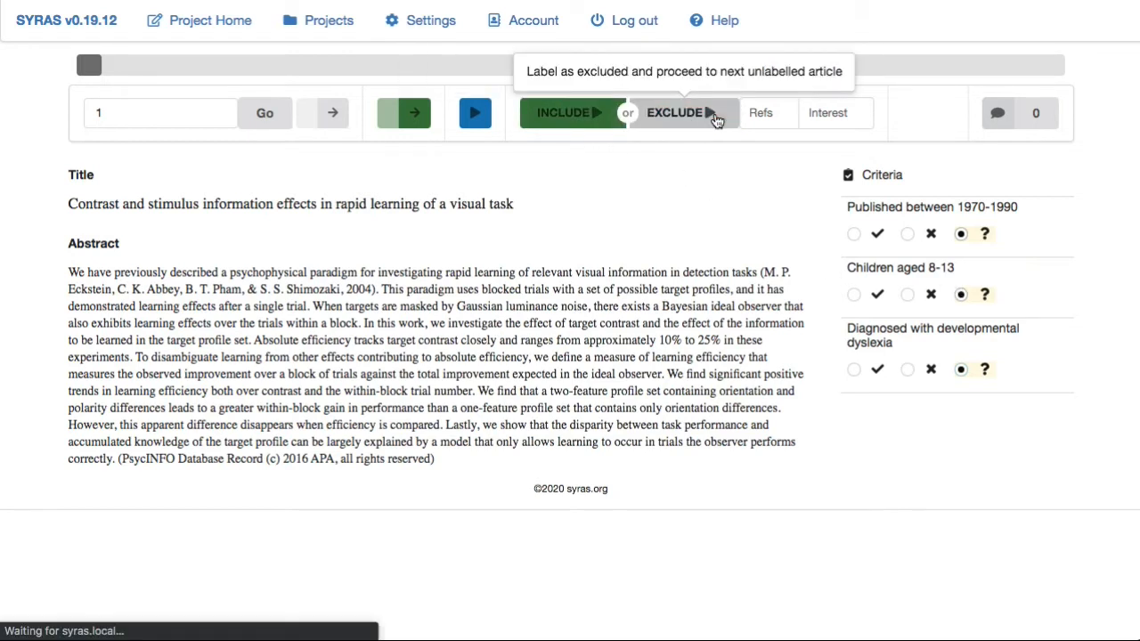
- Attempt to include article 2, then mark the first two criteria not met and dyslexia Don't know, and include it
{"action": "left_click", "coordinate": [593, 124]}
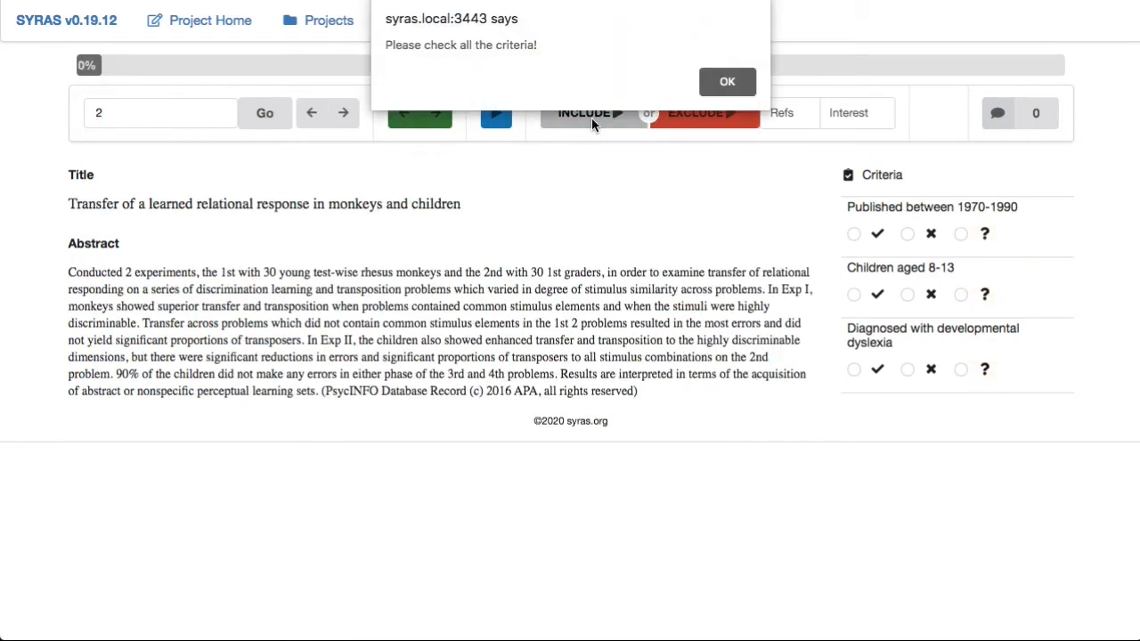
{"action": "left_click", "coordinate": [708, 91]}
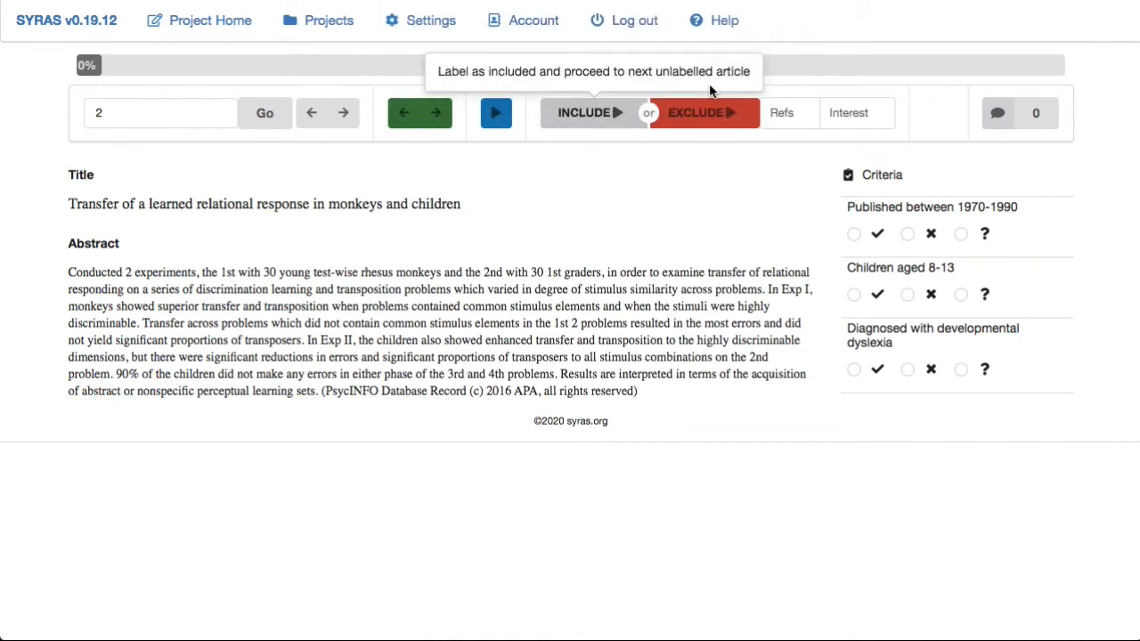
{"action": "left_click", "coordinate": [908, 235]}
{"action": "left_click", "coordinate": [907, 294]}
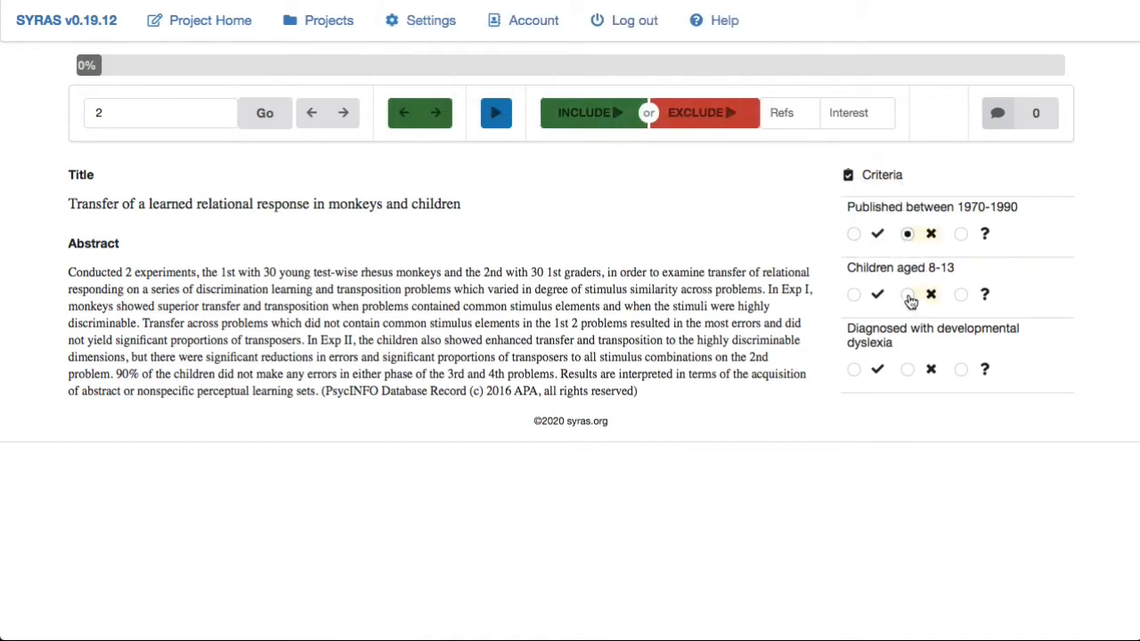
{"action": "left_click", "coordinate": [962, 370]}
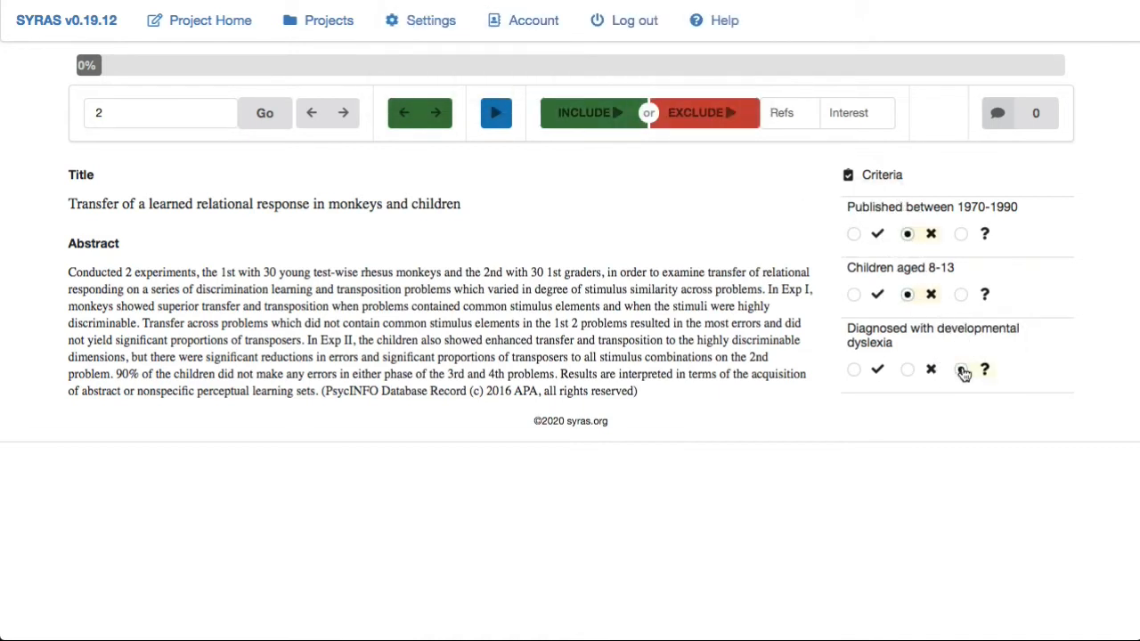
{"action": "left_click", "coordinate": [594, 120]}
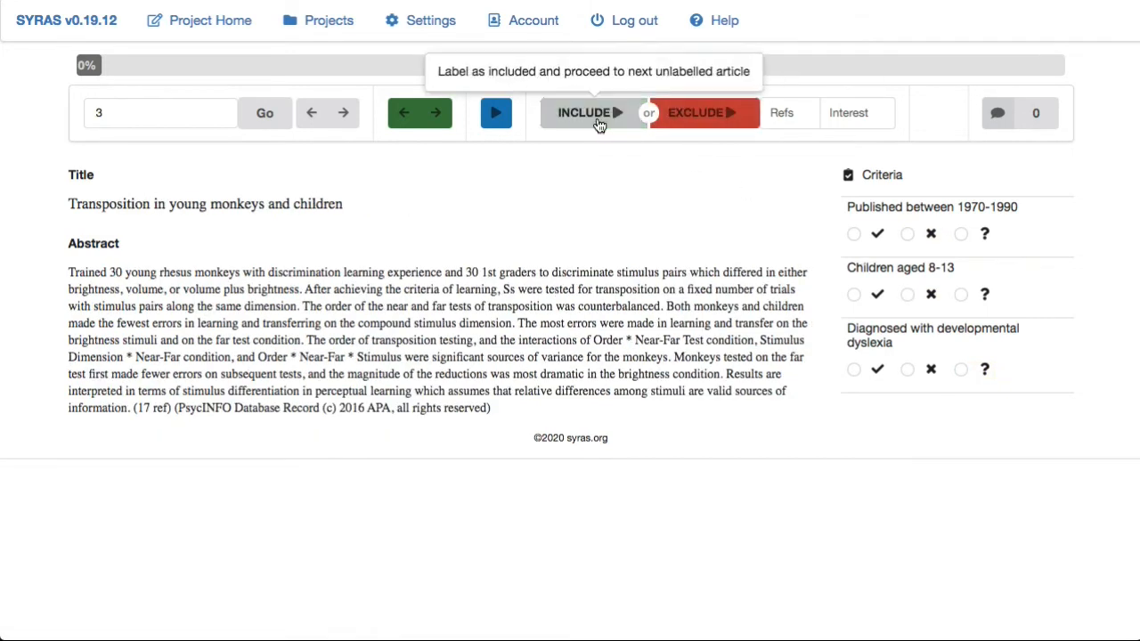
- Attempt to include article 3, then mark the first two criteria met and dyslexia not met, and include it
{"action": "left_click", "coordinate": [597, 117]}
{"action": "left_click", "coordinate": [712, 79]}
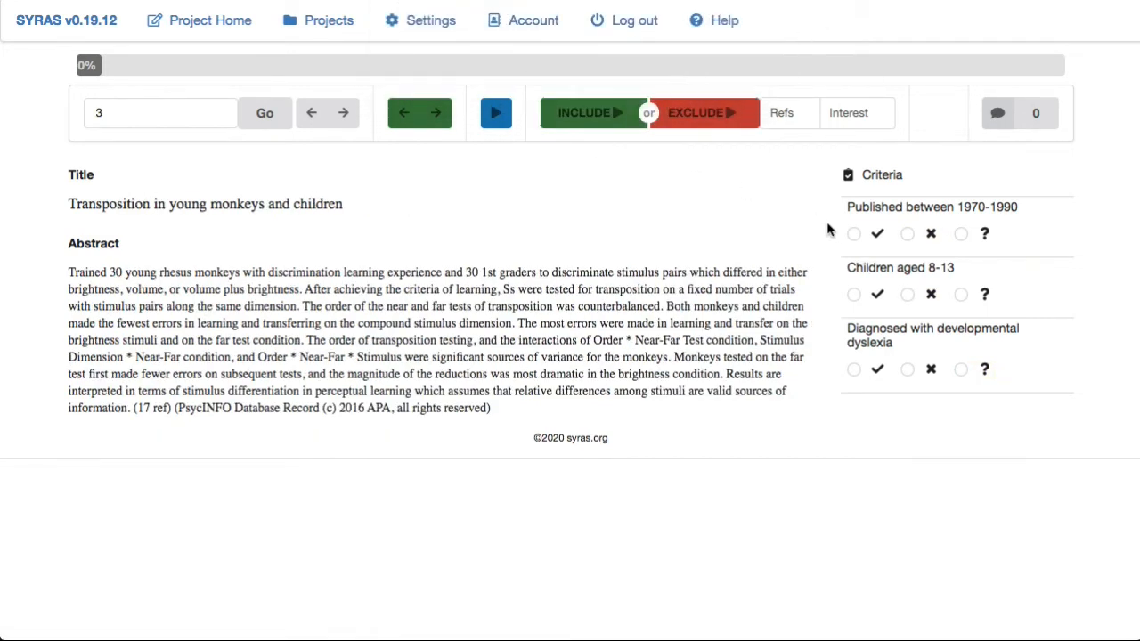
{"action": "left_click", "coordinate": [853, 233]}
{"action": "left_click", "coordinate": [854, 293]}
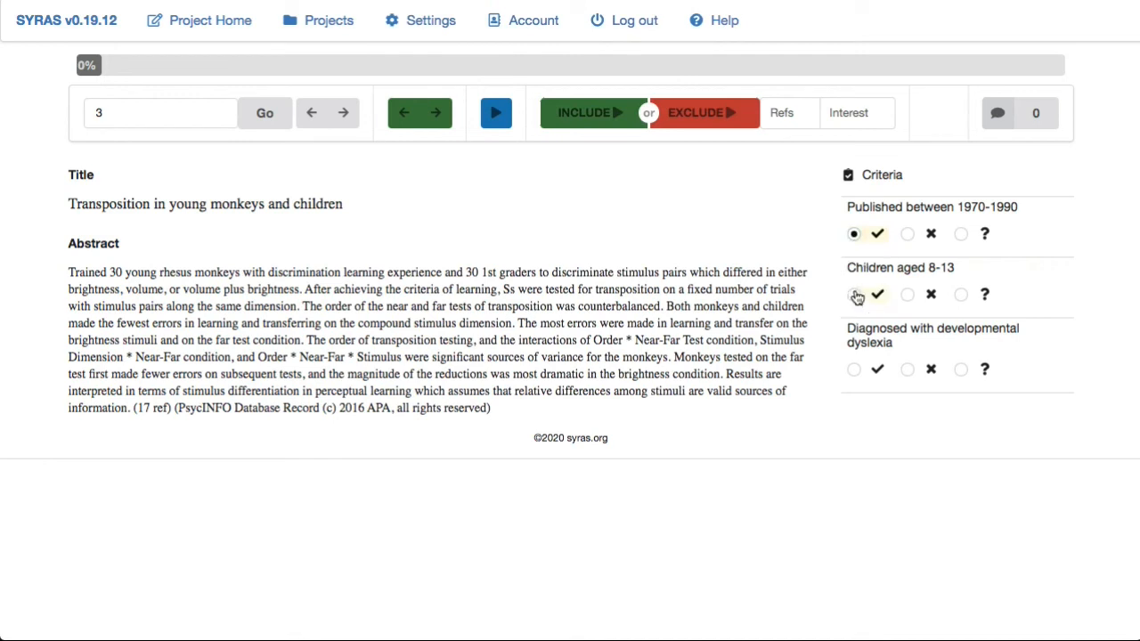
{"action": "left_click", "coordinate": [908, 370]}
{"action": "left_click", "coordinate": [612, 119]}
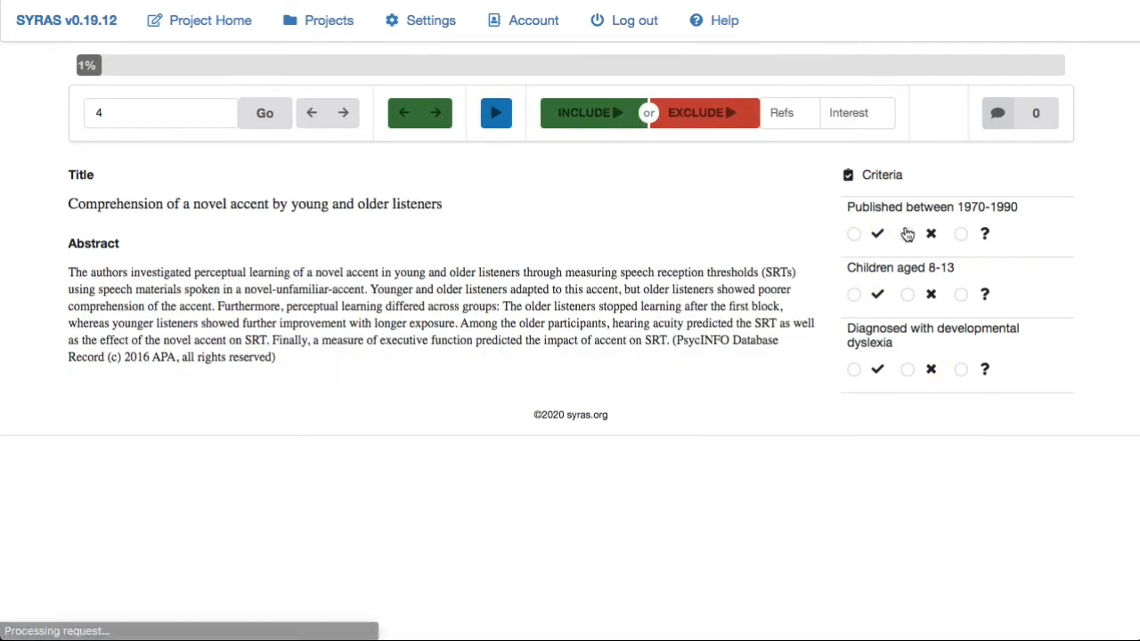
- On article 4, mark the date criterion met, age not met, dyslexia Don't know, and include it
{"action": "left_click", "coordinate": [854, 235]}
{"action": "left_click", "coordinate": [907, 295]}
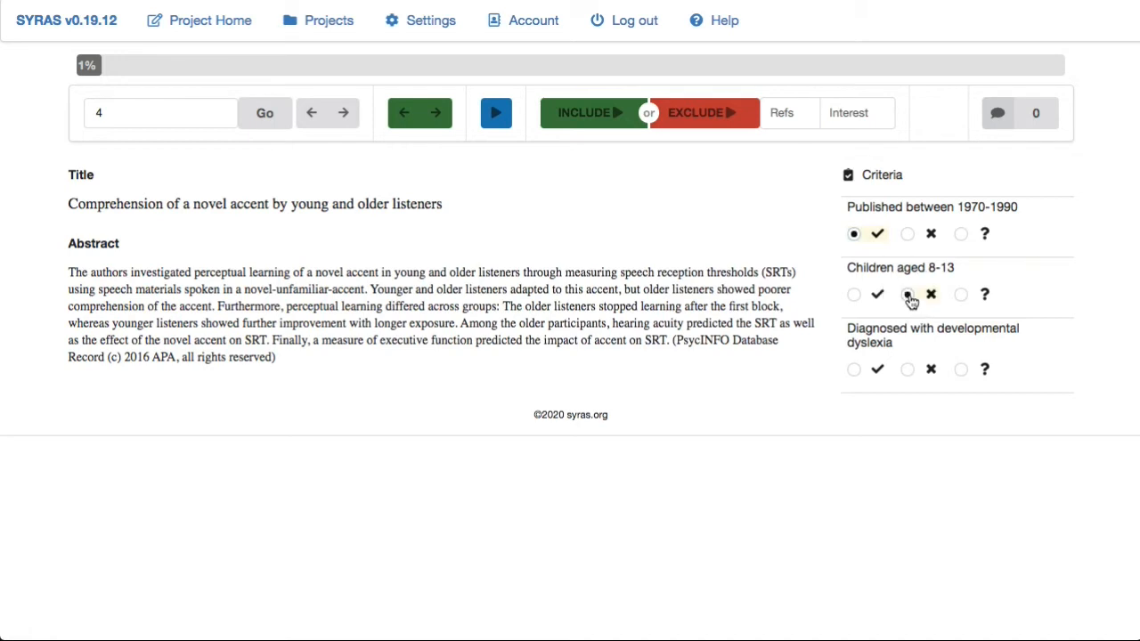
{"action": "left_click", "coordinate": [961, 370]}
{"action": "left_click", "coordinate": [593, 115]}
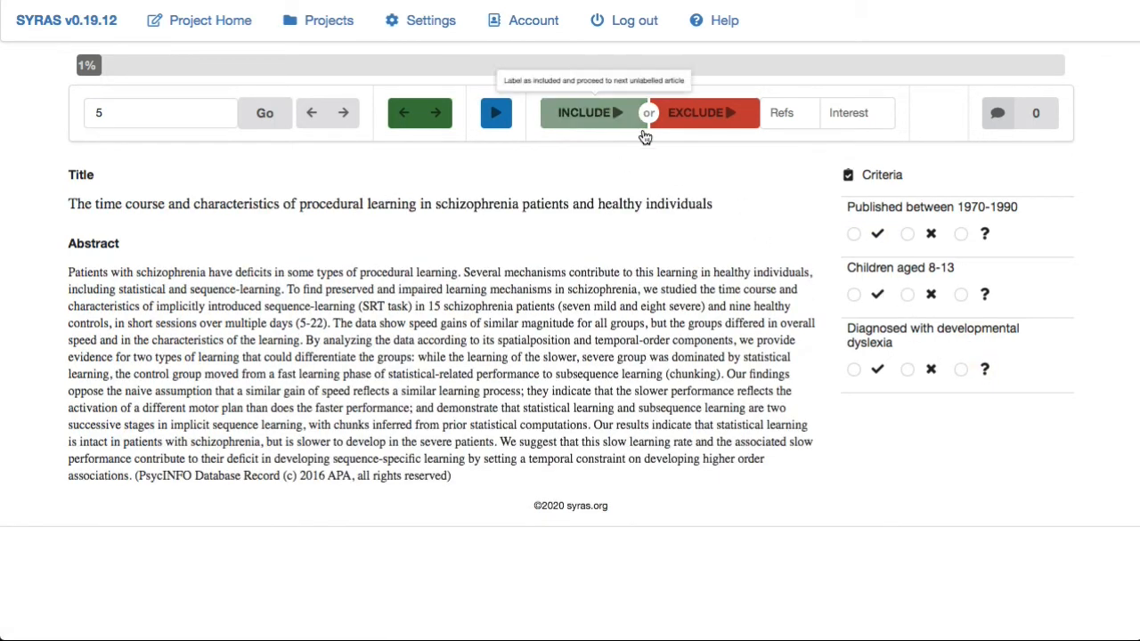
- On article 5, mark the date criterion met, age not met, dyslexia Don't know, and exclude it
{"action": "left_click", "coordinate": [854, 234]}
{"action": "left_click", "coordinate": [908, 294]}
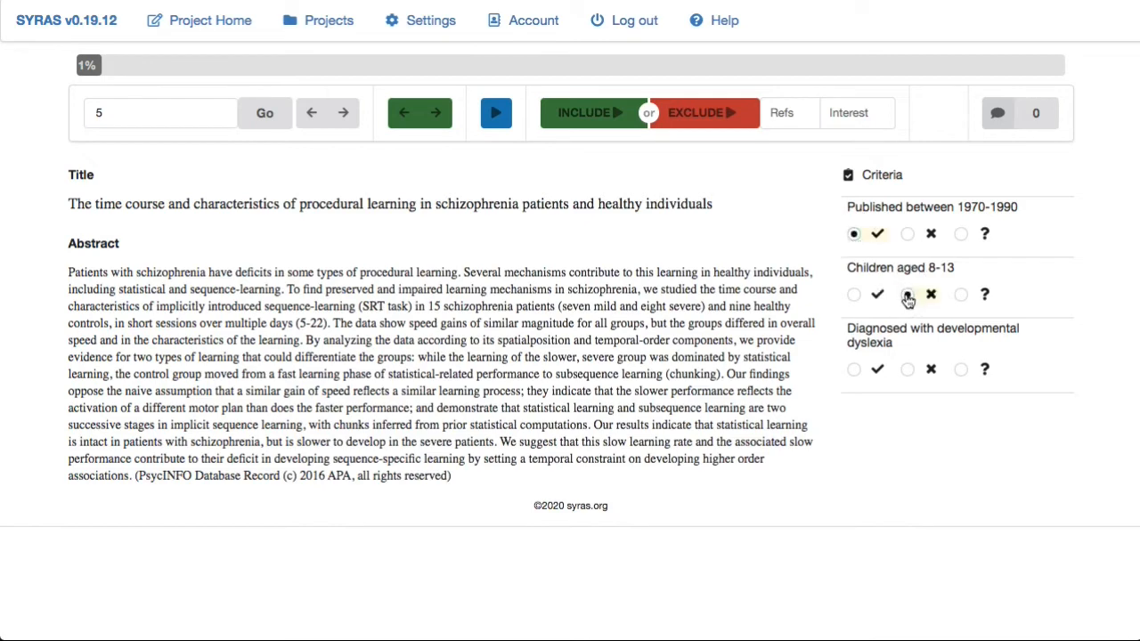
{"action": "left_click", "coordinate": [960, 369]}
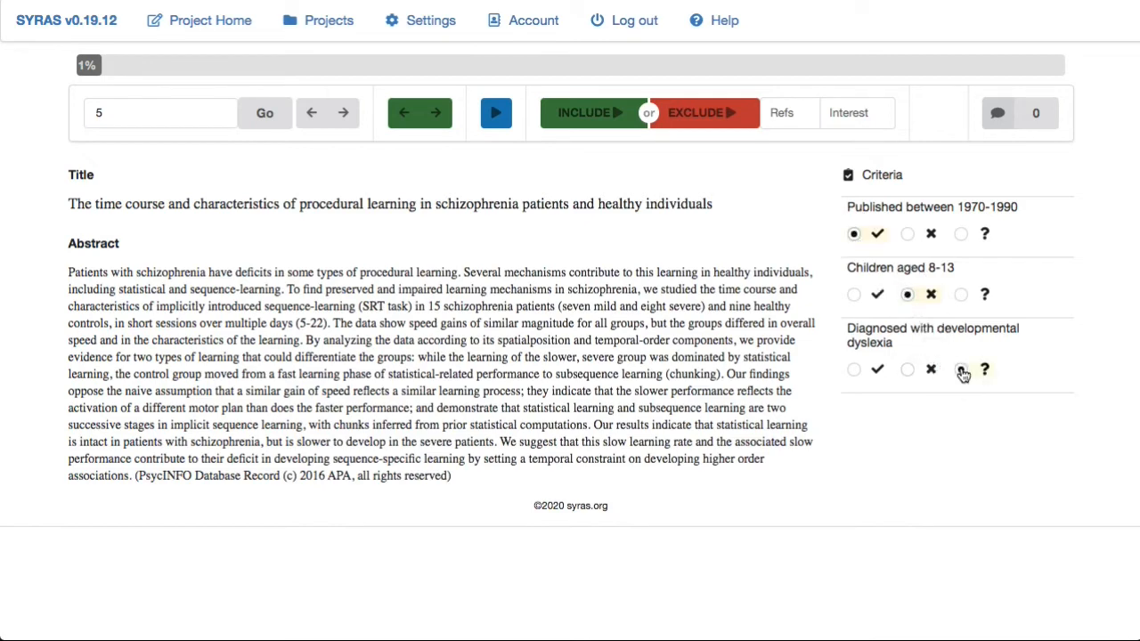
{"action": "left_click", "coordinate": [688, 124]}
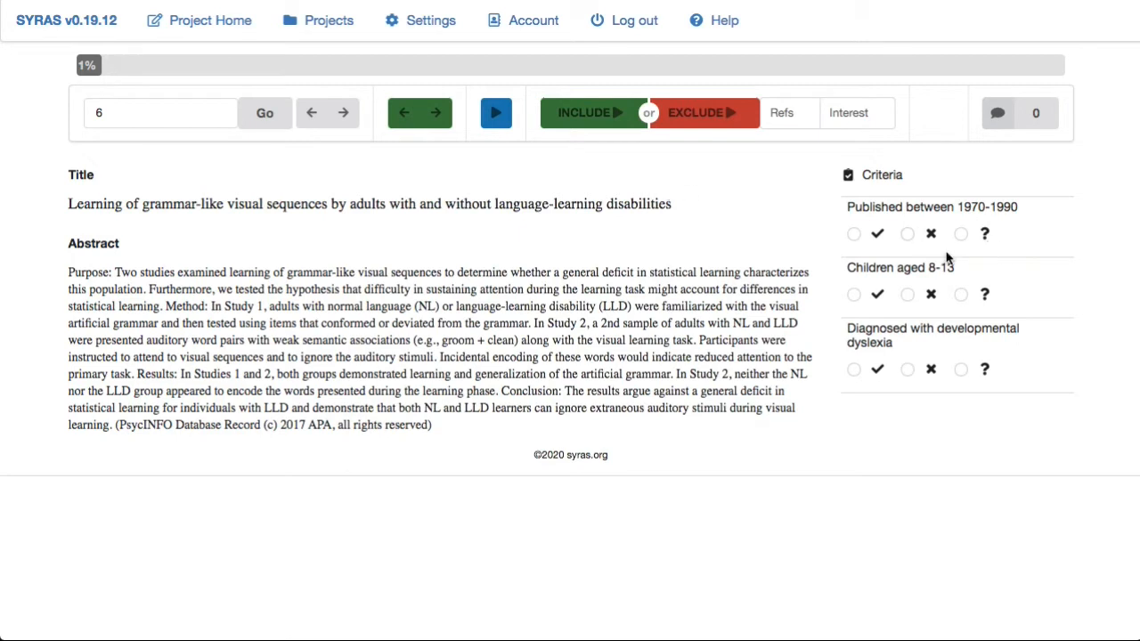
- On article 6, mark the date and age criteria not met, dyslexia Don't know, and include it
{"action": "left_click", "coordinate": [908, 234]}
{"action": "left_click", "coordinate": [908, 294]}
{"action": "left_click", "coordinate": [961, 369]}
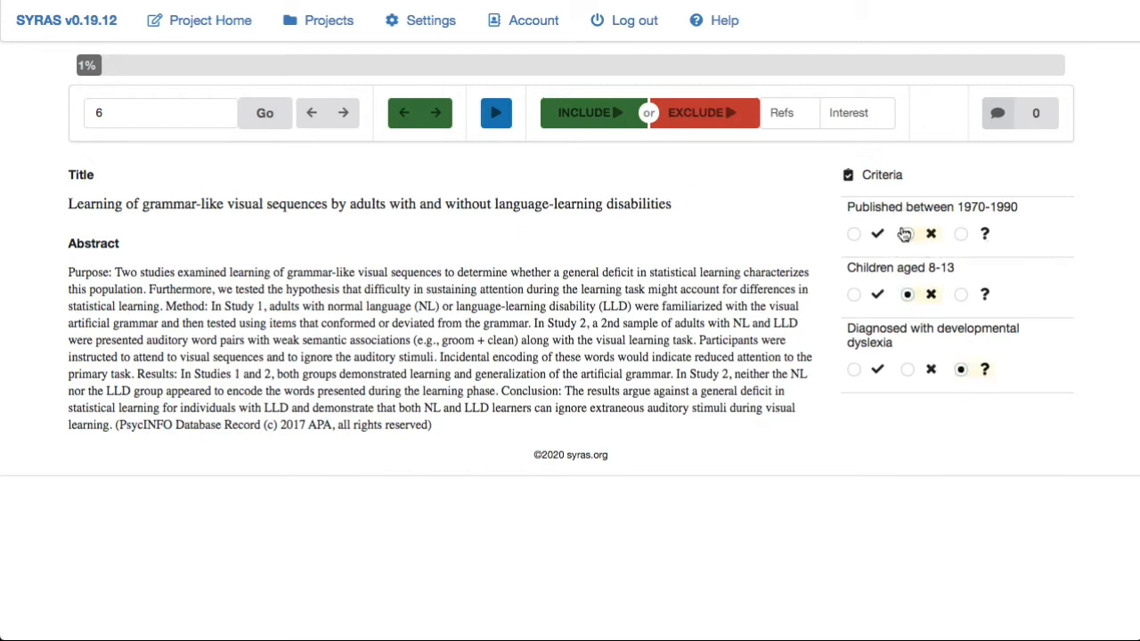
{"action": "left_click", "coordinate": [591, 112]}
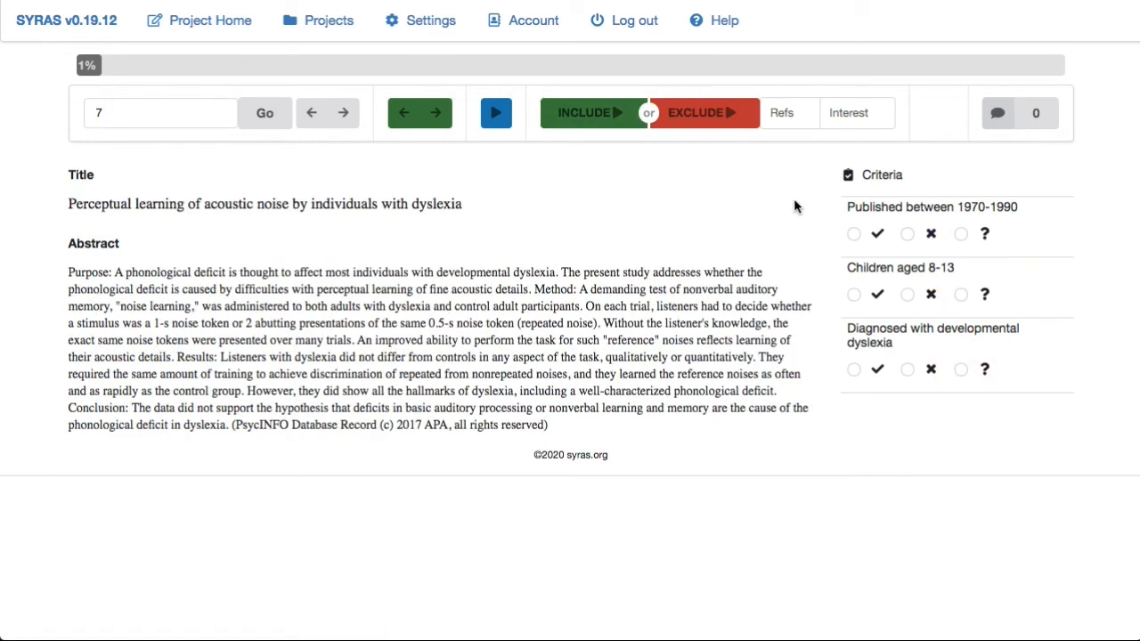
- Return to the project home and check the Screening Criteria Checklist status
{"action": "left_click", "coordinate": [204, 21]}
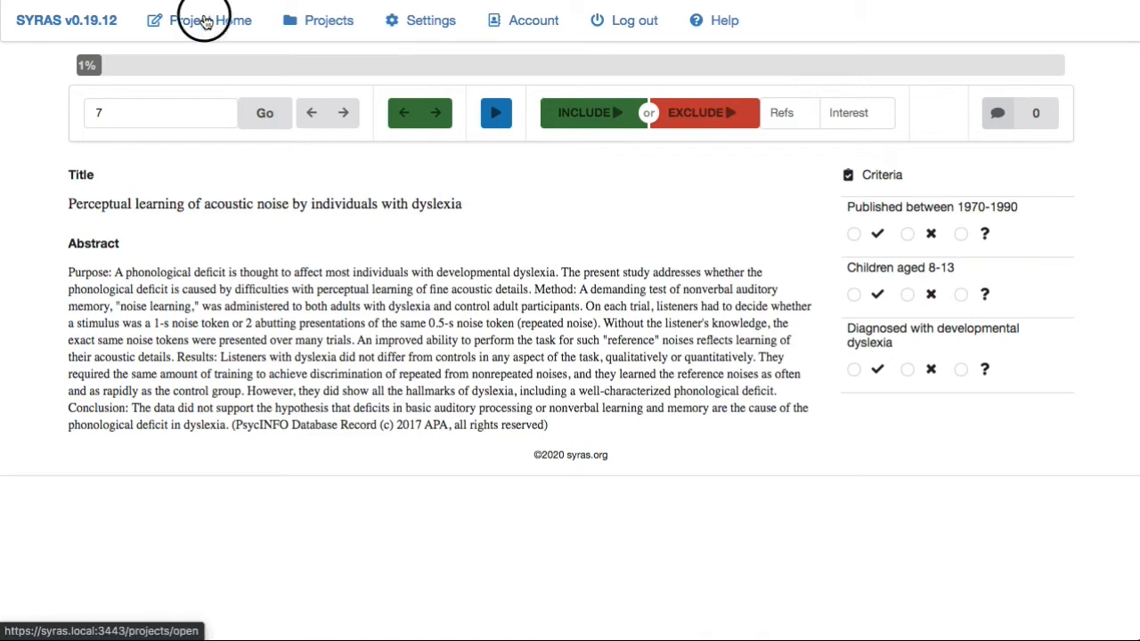
{"action": "scroll", "coordinate": [381, 369], "scroll_direction": "down", "scroll_amount": 10}
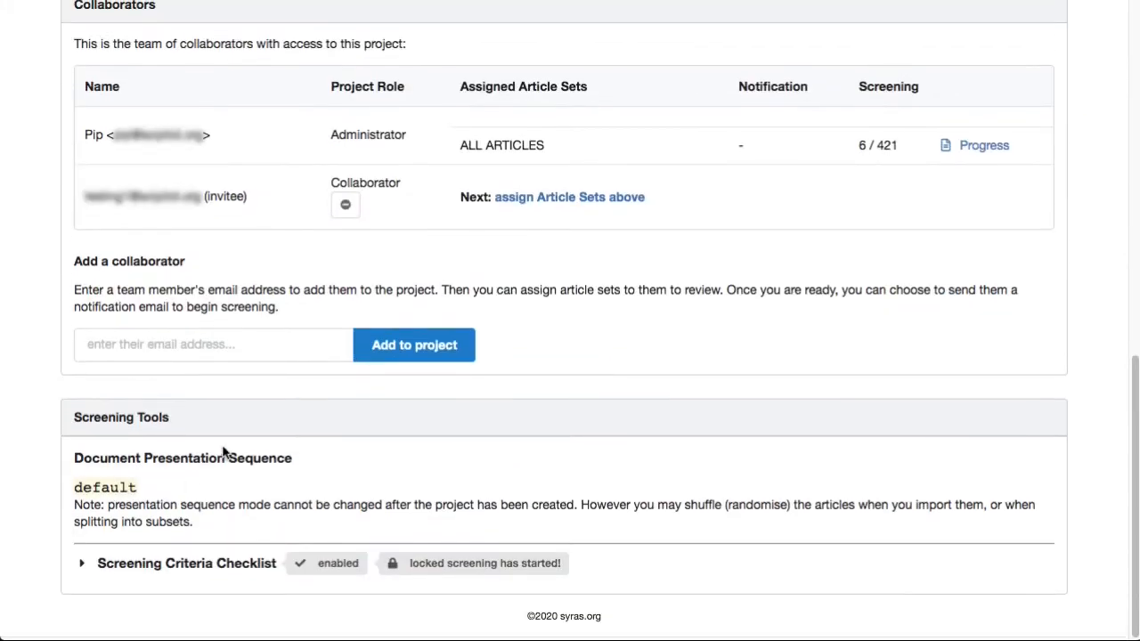
{"action": "left_click", "coordinate": [182, 563]}
{"action": "scroll", "coordinate": [182, 563], "scroll_direction": "down", "scroll_amount": 5}
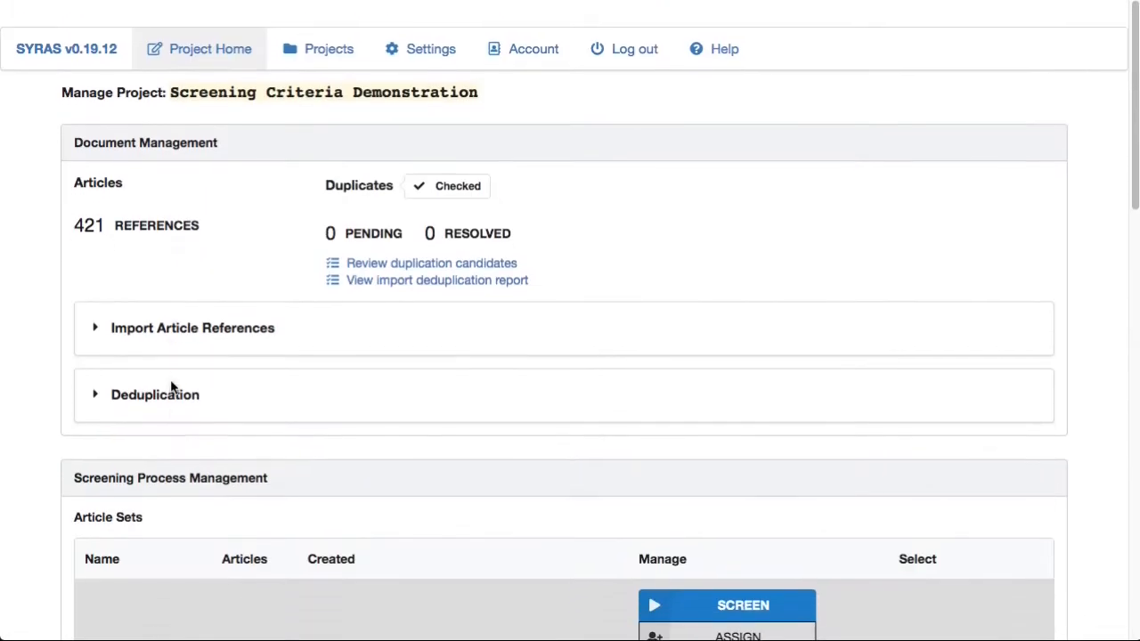
- Reimport psycinfo(421).xml as EndNote XML with Replace all project data turned on
{"action": "scroll", "coordinate": [170, 387], "scroll_direction": "down", "scroll_amount": 1}
{"action": "left_click", "coordinate": [169, 308]}
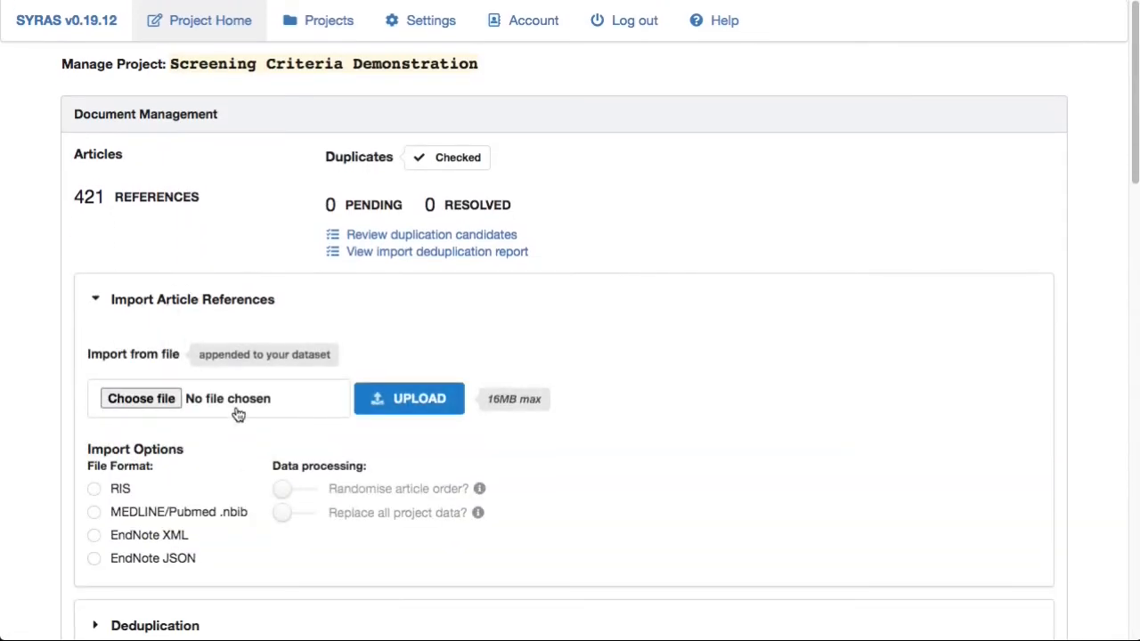
{"action": "left_click", "coordinate": [235, 400]}
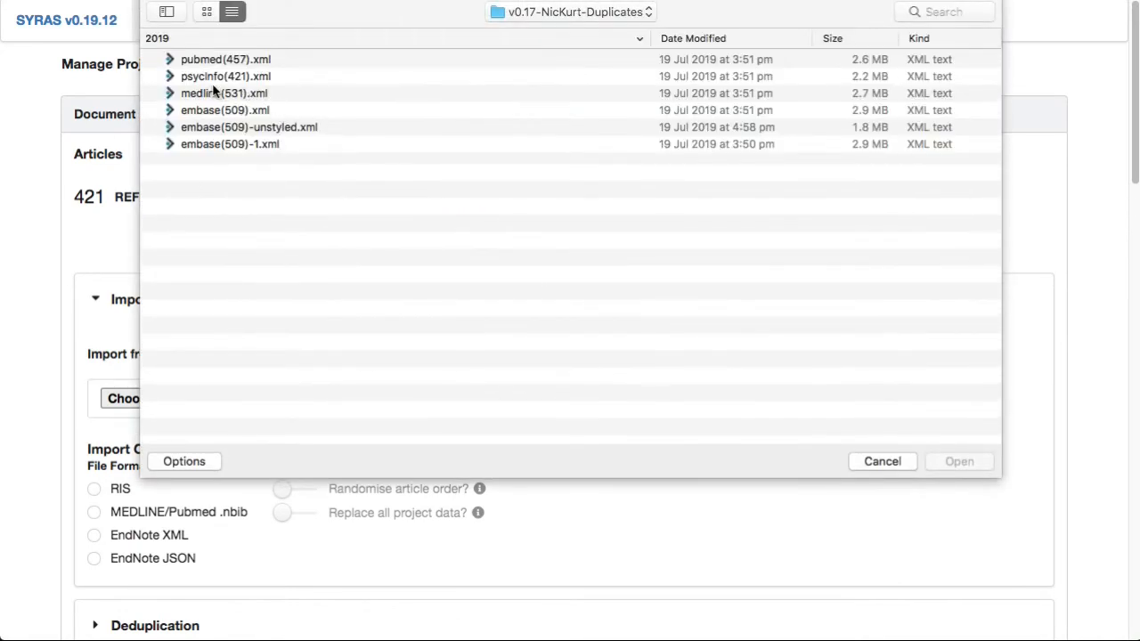
{"action": "left_click", "coordinate": [214, 89]}
{"action": "double_click", "coordinate": [213, 76]}
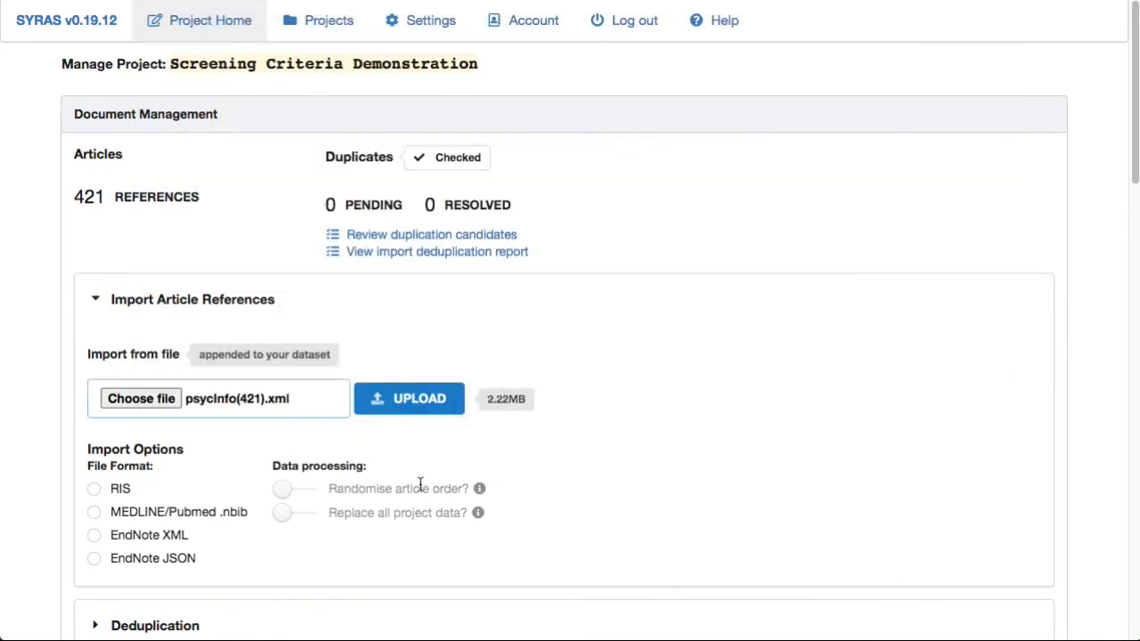
{"action": "left_click", "coordinate": [332, 513]}
{"action": "left_click", "coordinate": [133, 532]}
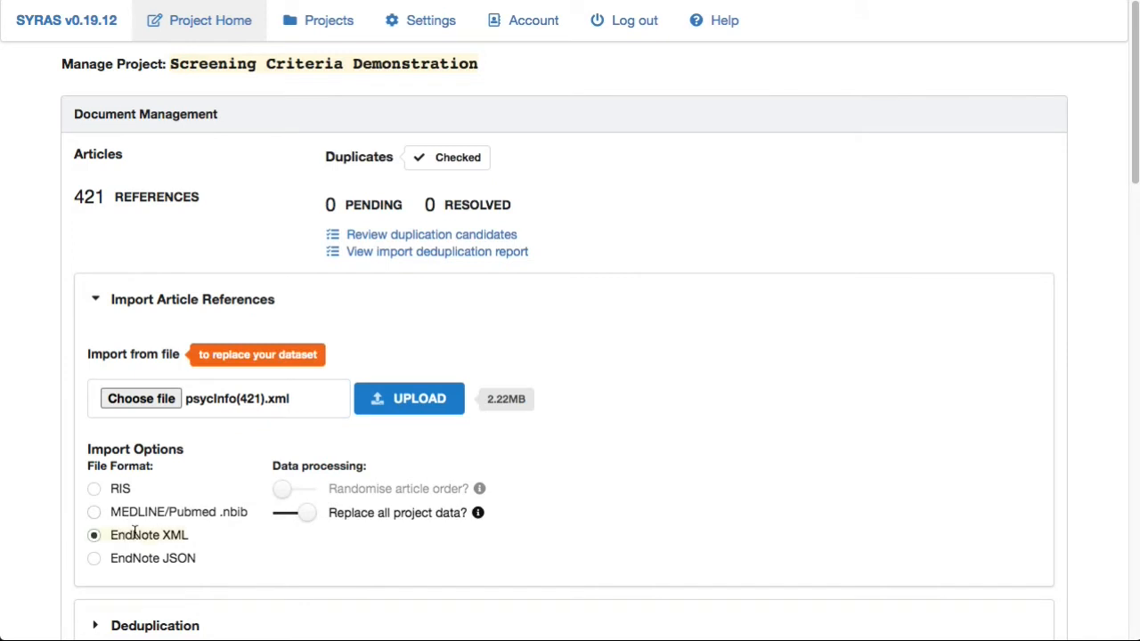
{"action": "left_click", "coordinate": [392, 408]}
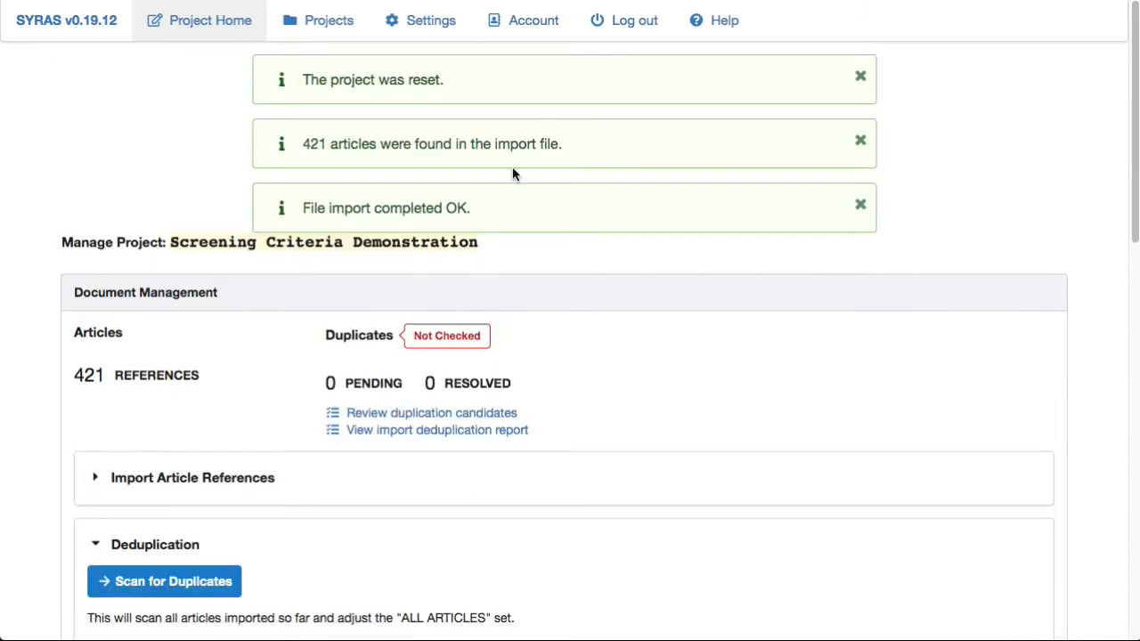
- Scan the reimported articles for duplicates using SRA matching with Review action
{"action": "scroll", "coordinate": [255, 385], "scroll_direction": "down", "scroll_amount": 3}
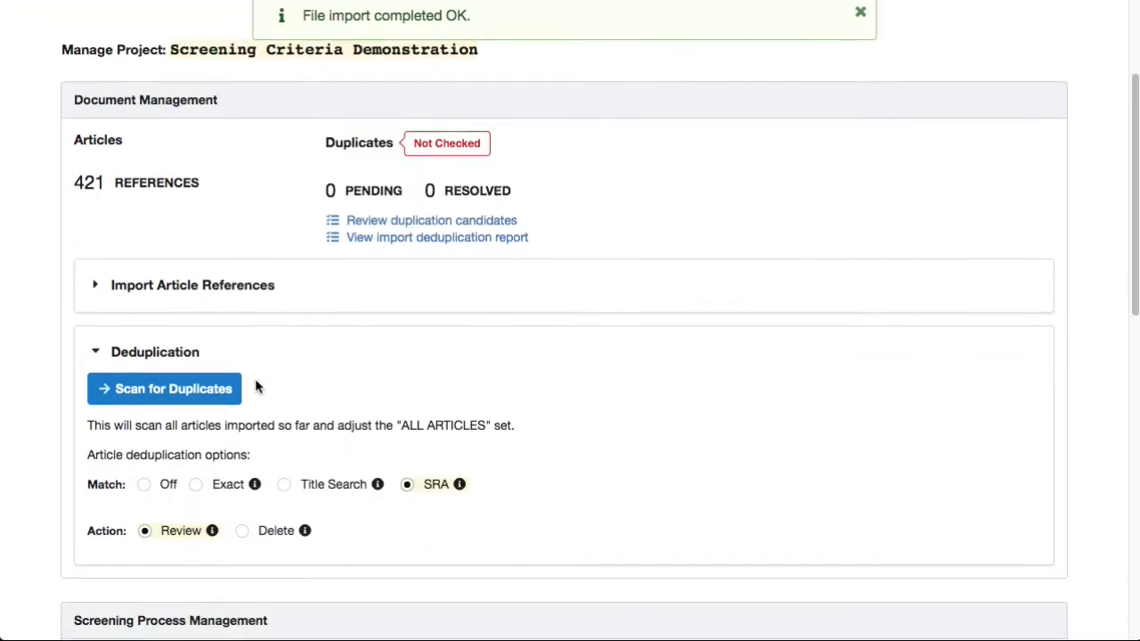
{"action": "left_click", "coordinate": [178, 391]}
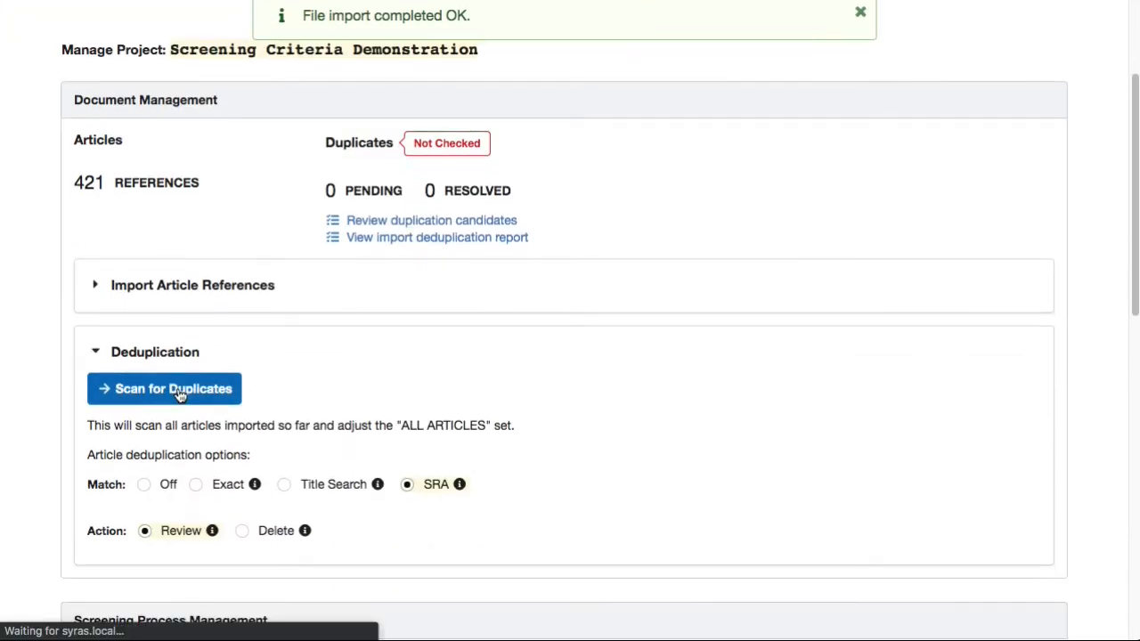
{"action": "scroll", "coordinate": [180, 395], "scroll_direction": "down", "scroll_amount": 10}
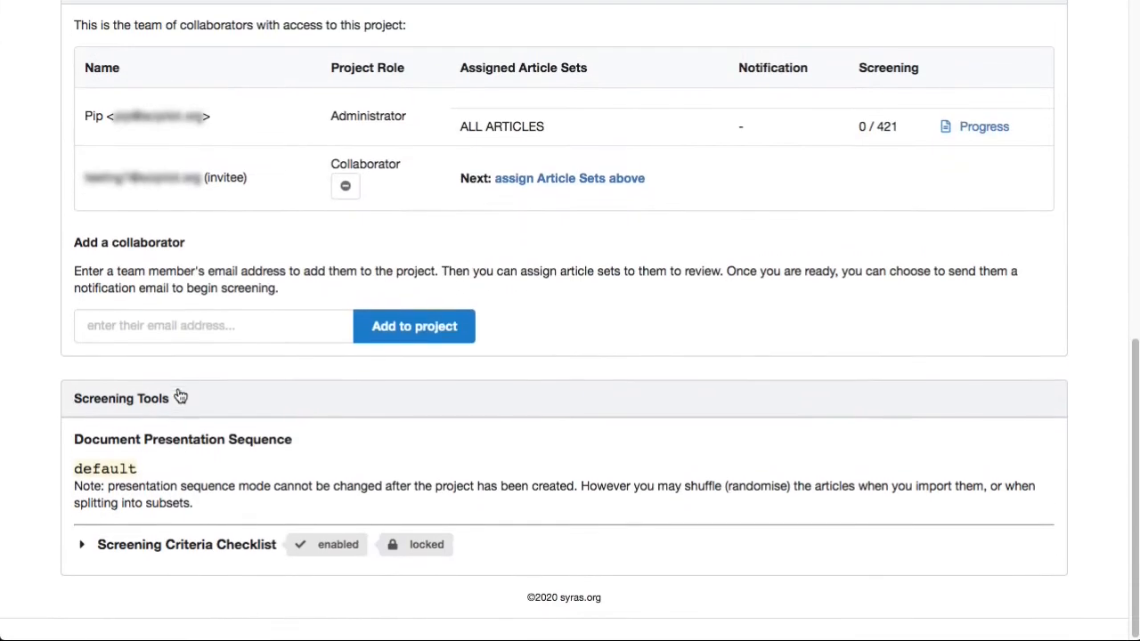
- Expand the Screening Criteria Checklist settings and unlock the checklist for editing
{"action": "left_click", "coordinate": [244, 568]}
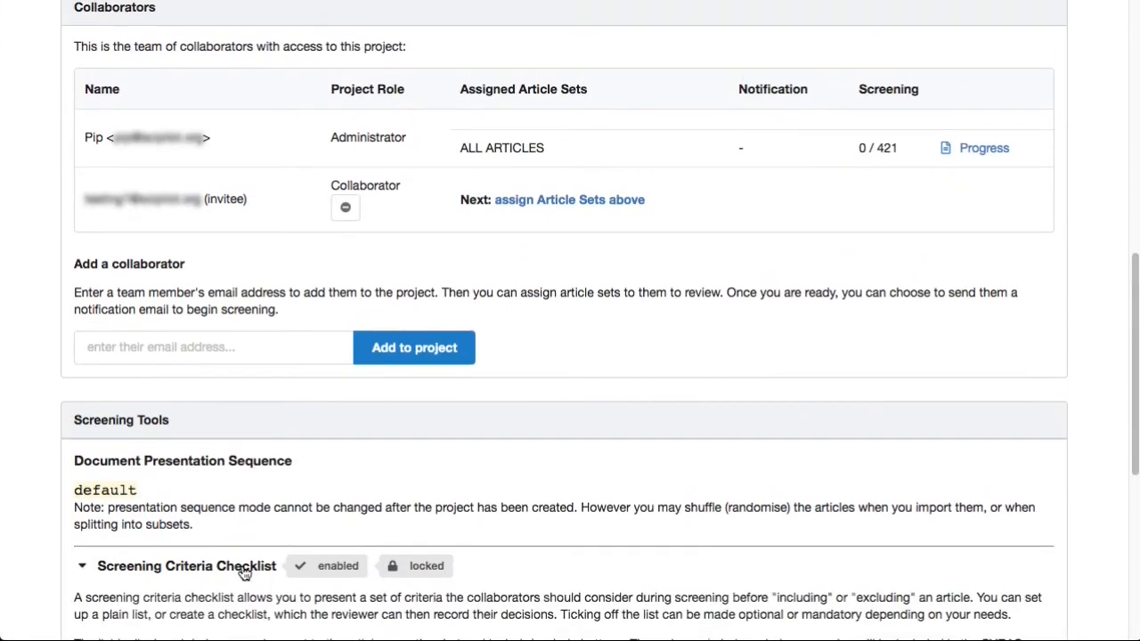
{"action": "scroll", "coordinate": [244, 569], "scroll_direction": "down", "scroll_amount": 5}
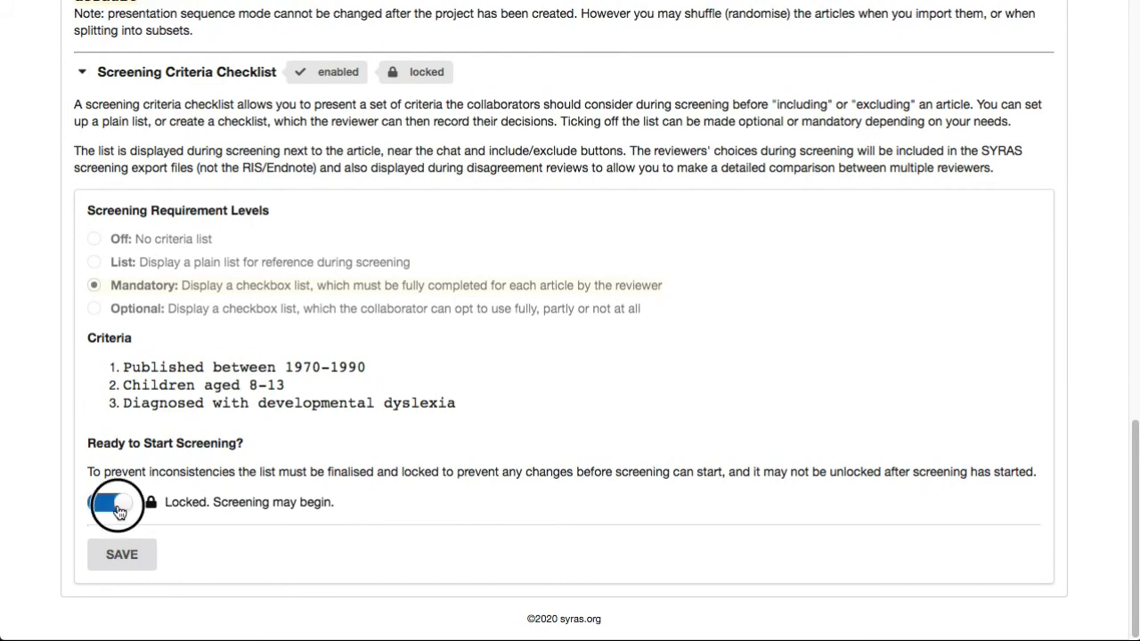
{"action": "left_click", "coordinate": [109, 502]}
{"action": "left_click", "coordinate": [121, 552]}
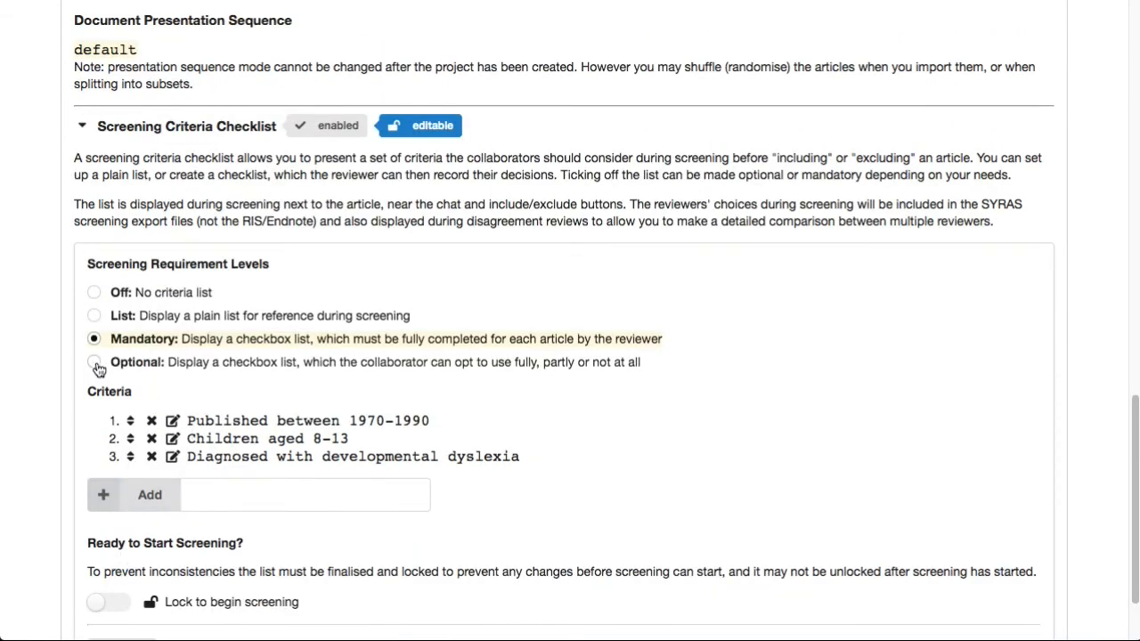
- Switch the screening requirement level to Optional, lock the checklist again and save
{"action": "left_click", "coordinate": [132, 363]}
{"action": "scroll", "coordinate": [184, 369], "scroll_direction": "down", "scroll_amount": 2}
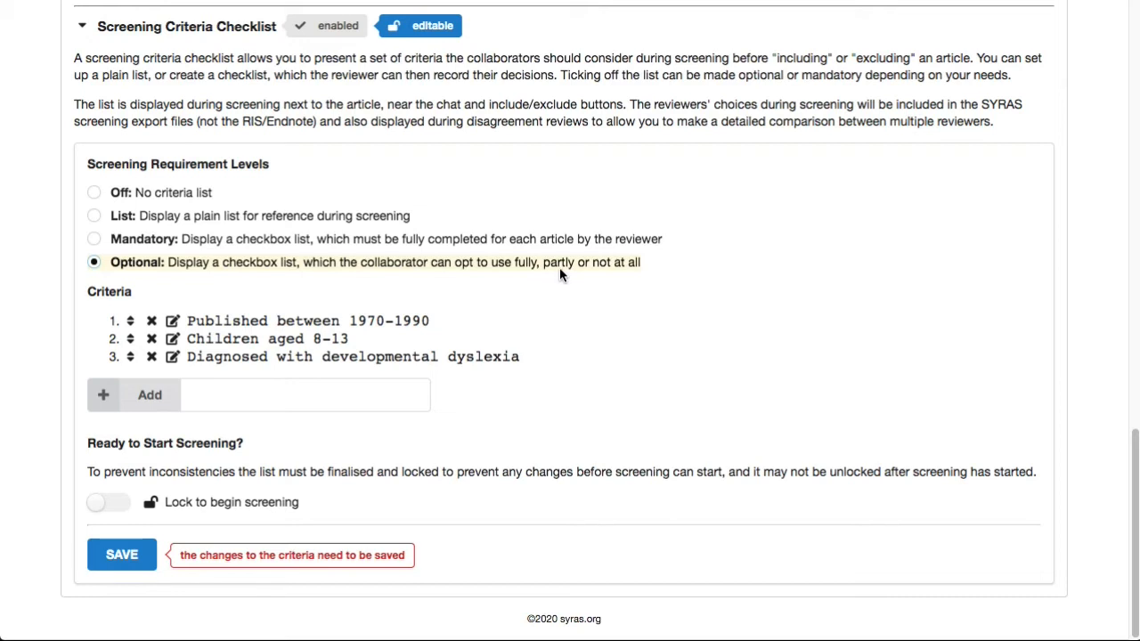
{"action": "left_click", "coordinate": [109, 502]}
{"action": "left_click", "coordinate": [130, 555]}
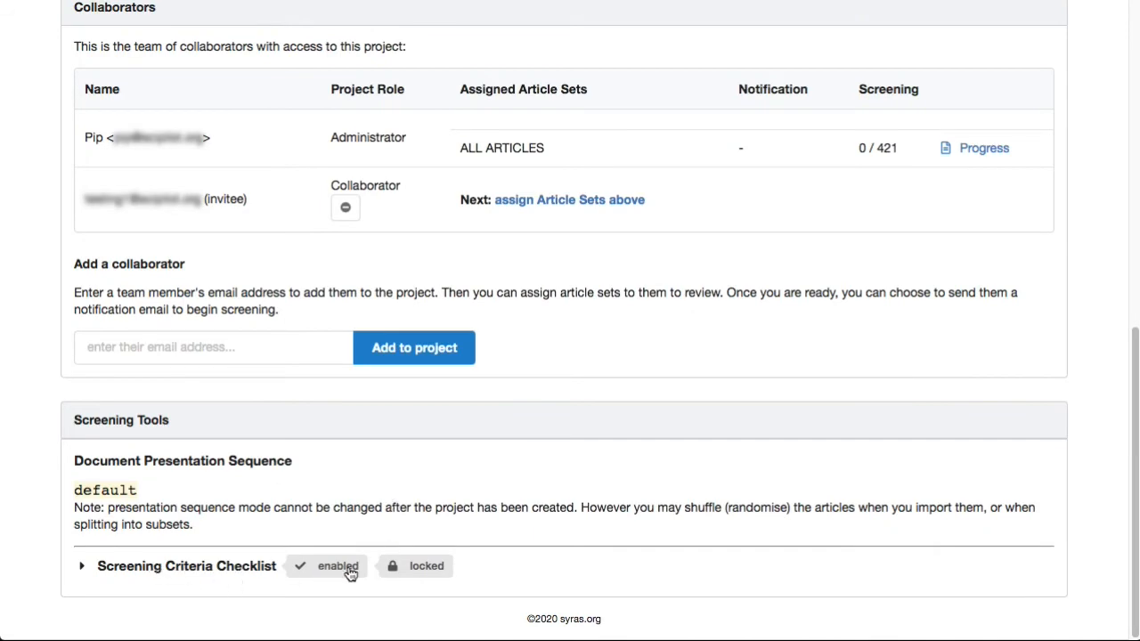
- Open the ALL ARTICLES set and start screening it
{"action": "scroll", "coordinate": [720, 378], "scroll_direction": "up", "scroll_amount": 5}
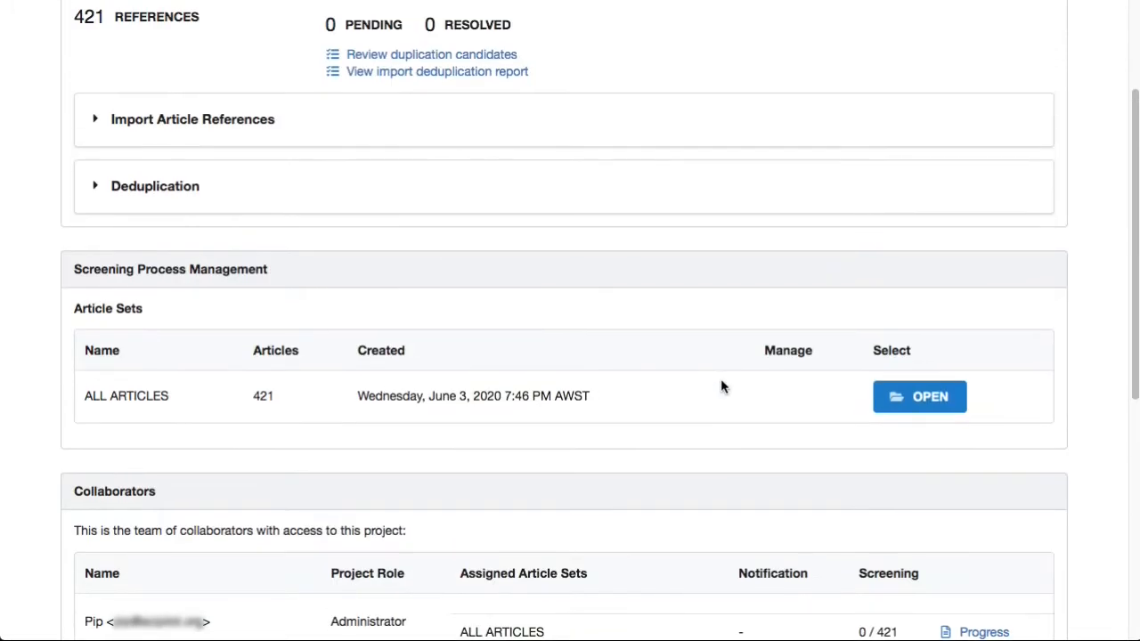
{"action": "left_click", "coordinate": [917, 412]}
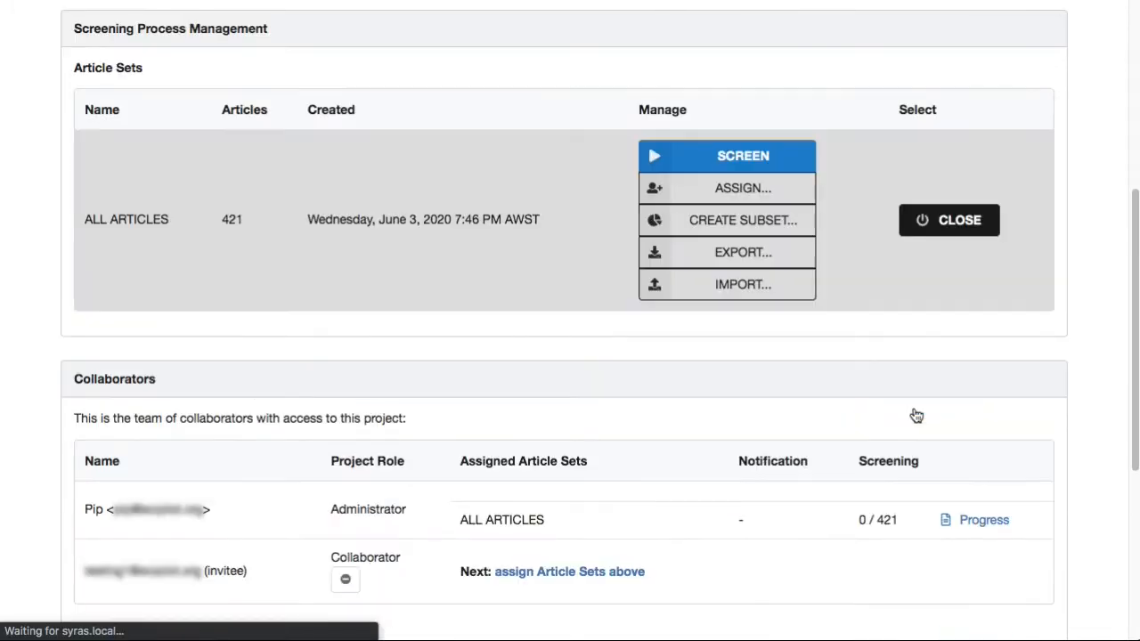
{"action": "left_click", "coordinate": [738, 169]}
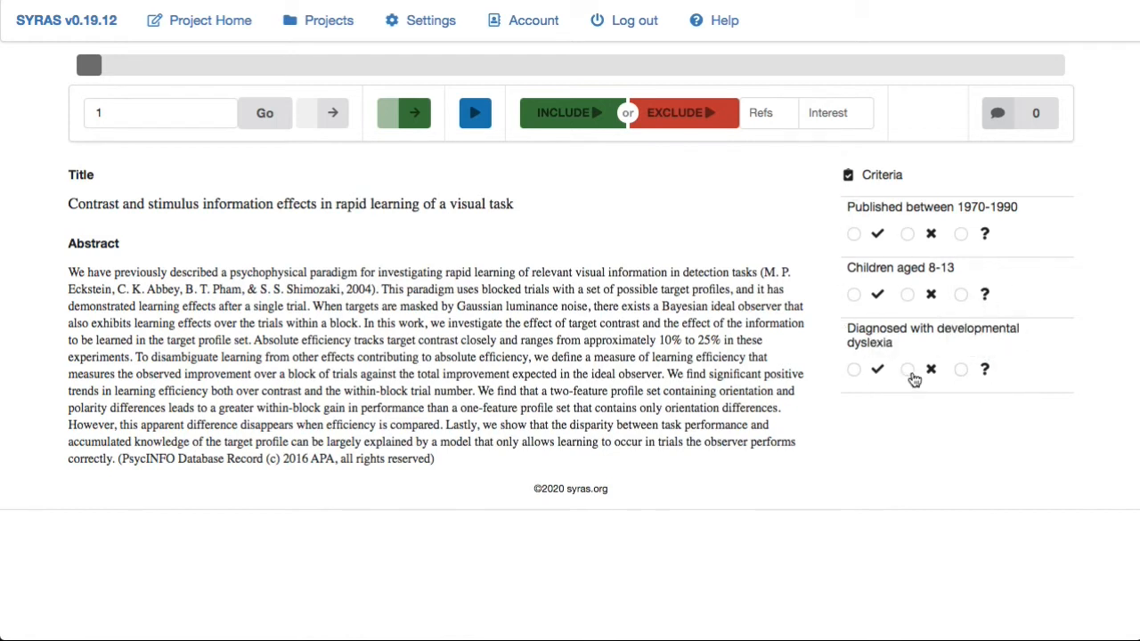
- On article 1, mark the date criterion met and exclude the article
{"action": "left_click", "coordinate": [852, 237]}
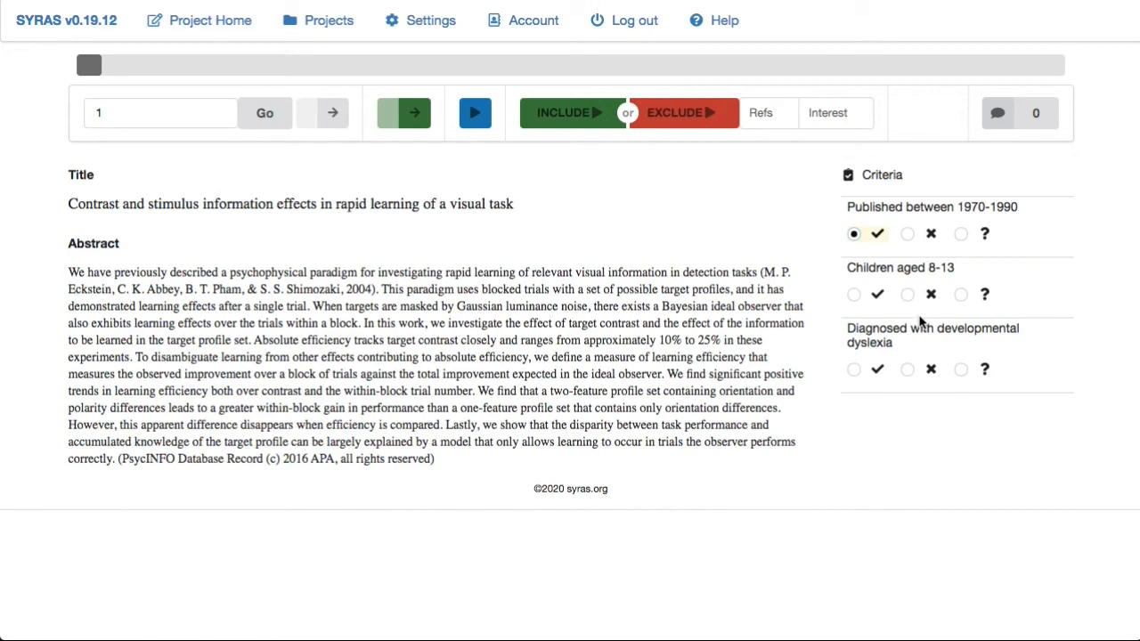
{"action": "left_click", "coordinate": [699, 125]}
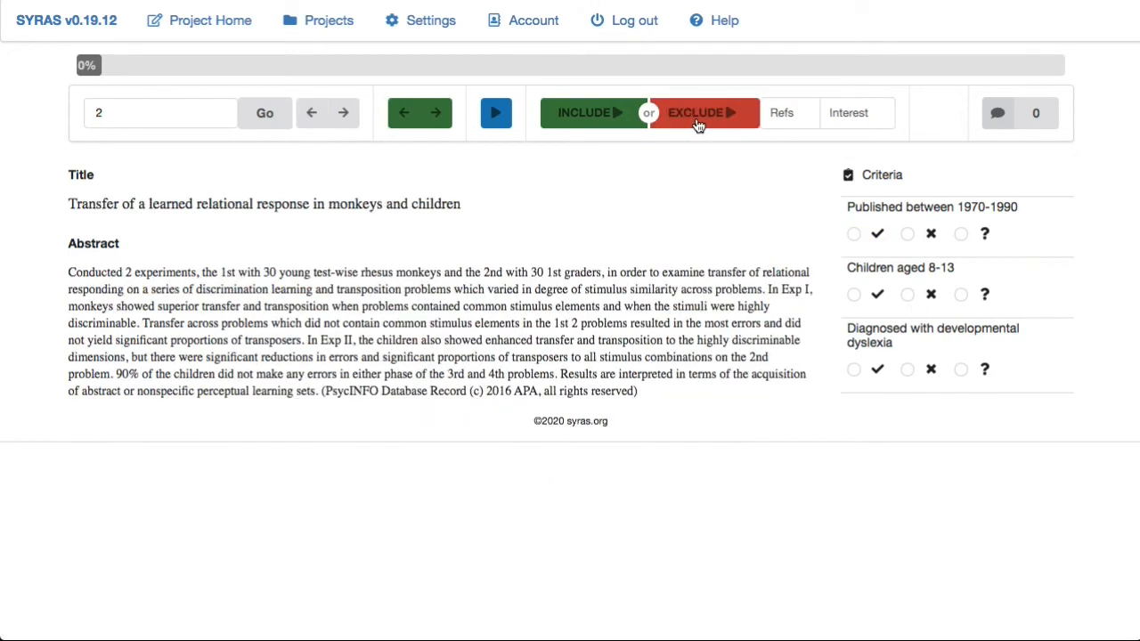
- On article 2, mark the date criterion met, age not met, dyslexia Don't know, and include it
{"action": "left_click", "coordinate": [853, 235]}
{"action": "left_click", "coordinate": [907, 295]}
{"action": "left_click", "coordinate": [961, 370]}
{"action": "left_click", "coordinate": [603, 115]}
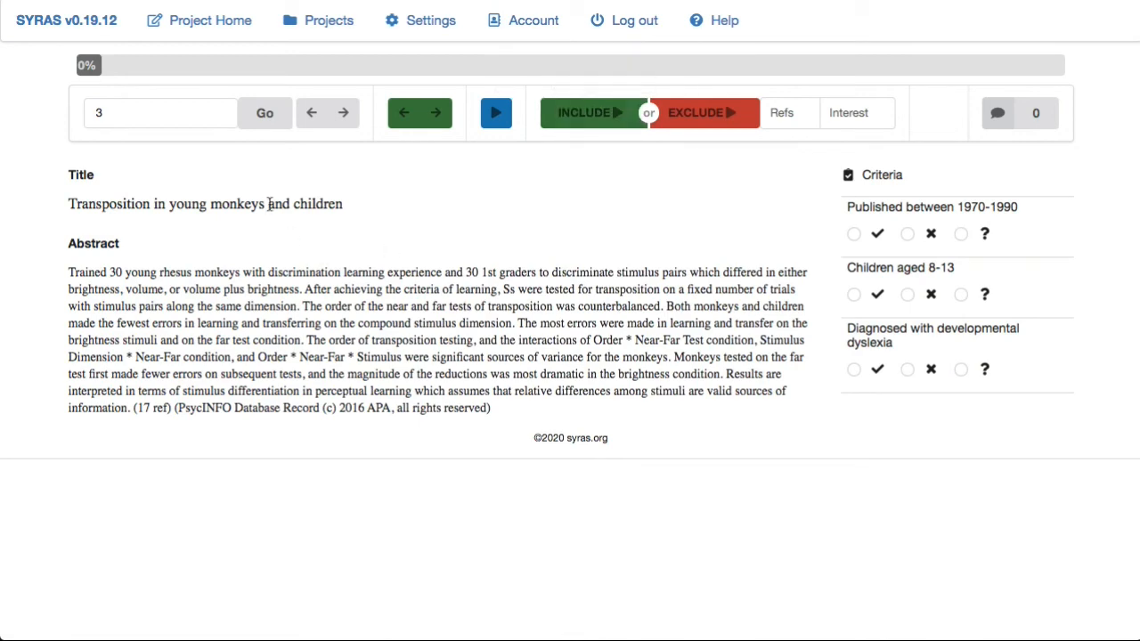
- Go back to article 1 and change its decision to include
{"action": "left_click", "coordinate": [170, 118]}
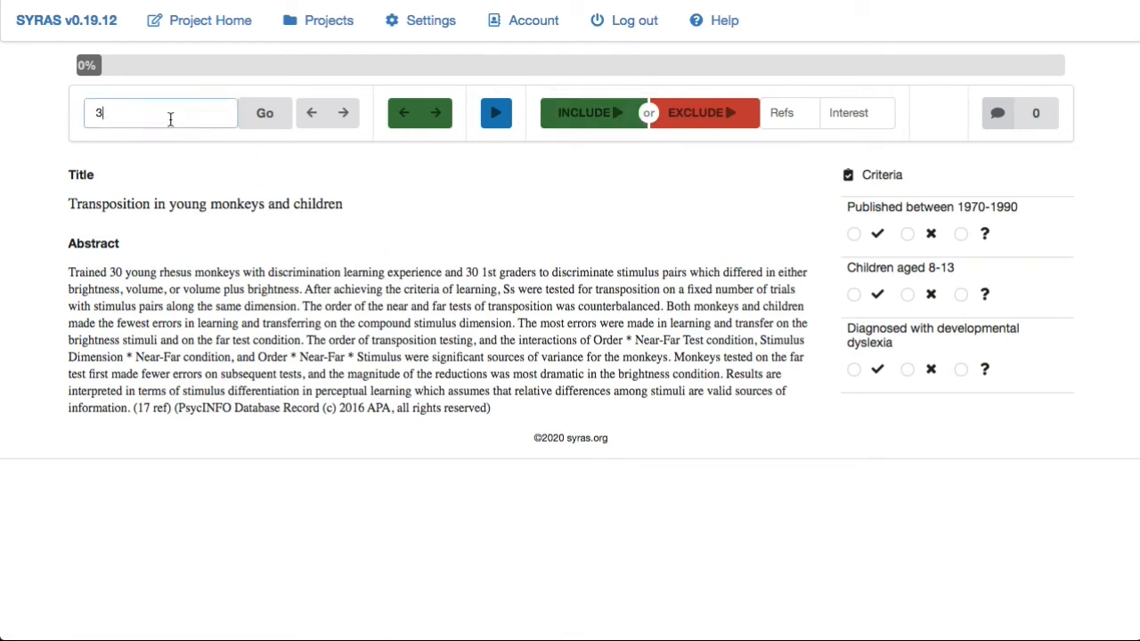
{"action": "left_click", "coordinate": [311, 114]}
{"action": "left_click", "coordinate": [311, 116]}
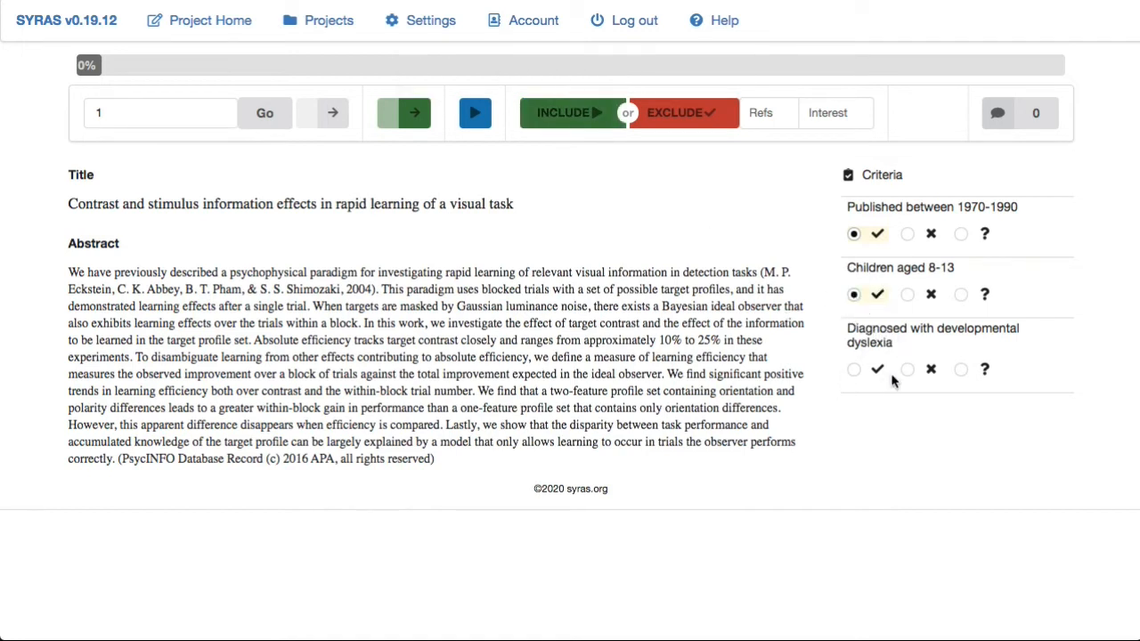
{"action": "left_click", "coordinate": [570, 114]}
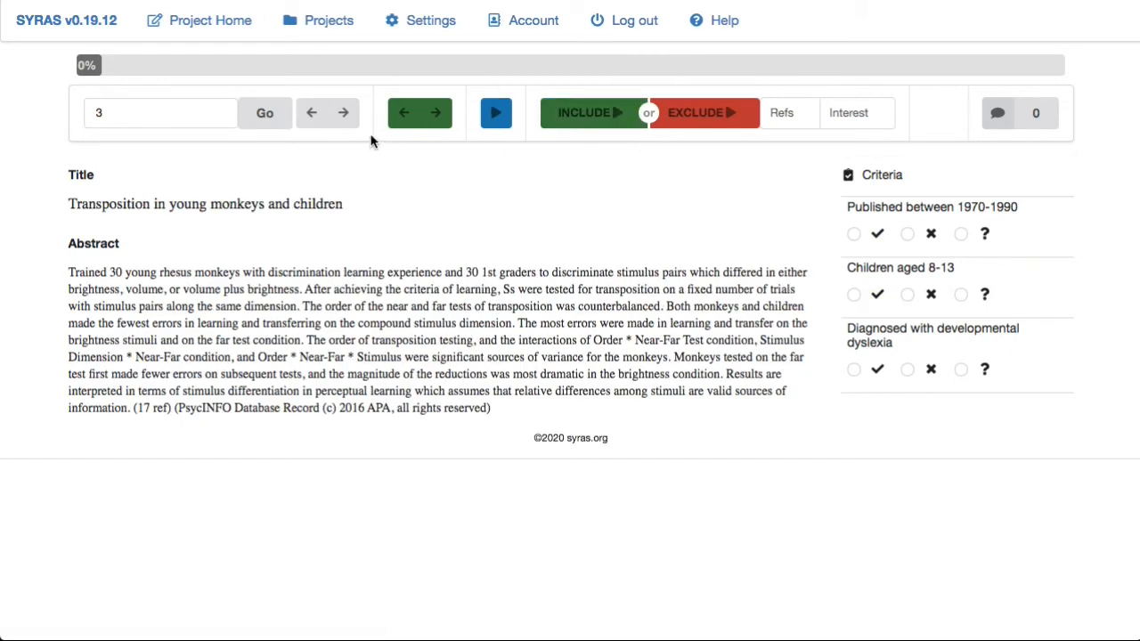
- On article 2, set age to Don't know and dyslexia to not met, then include it again
{"action": "left_click", "coordinate": [311, 114]}
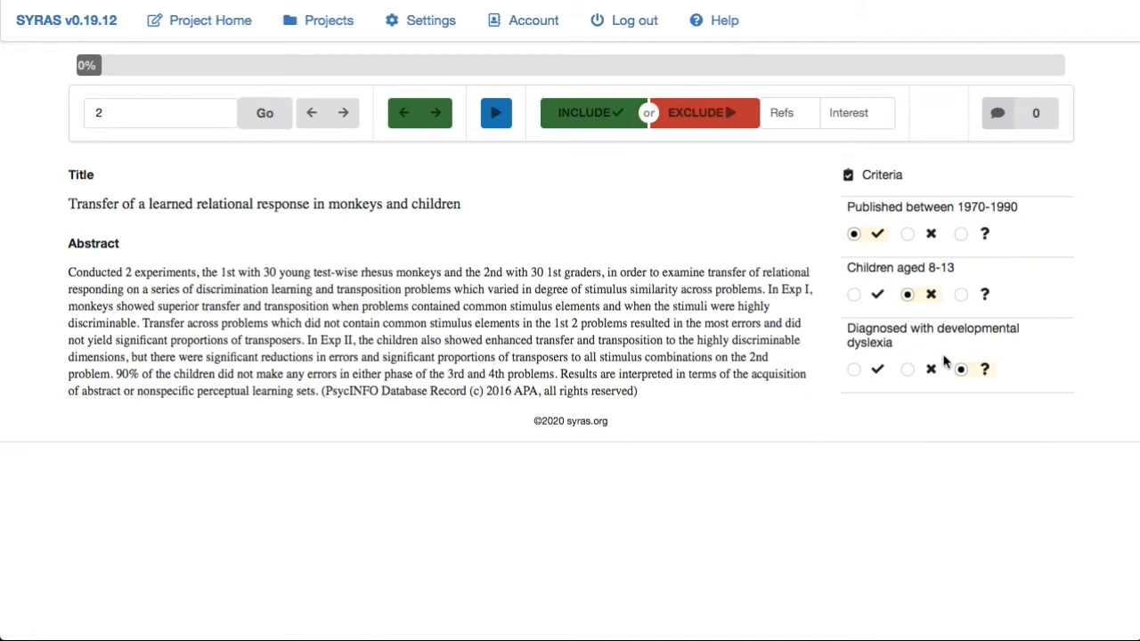
{"action": "left_click", "coordinate": [908, 370]}
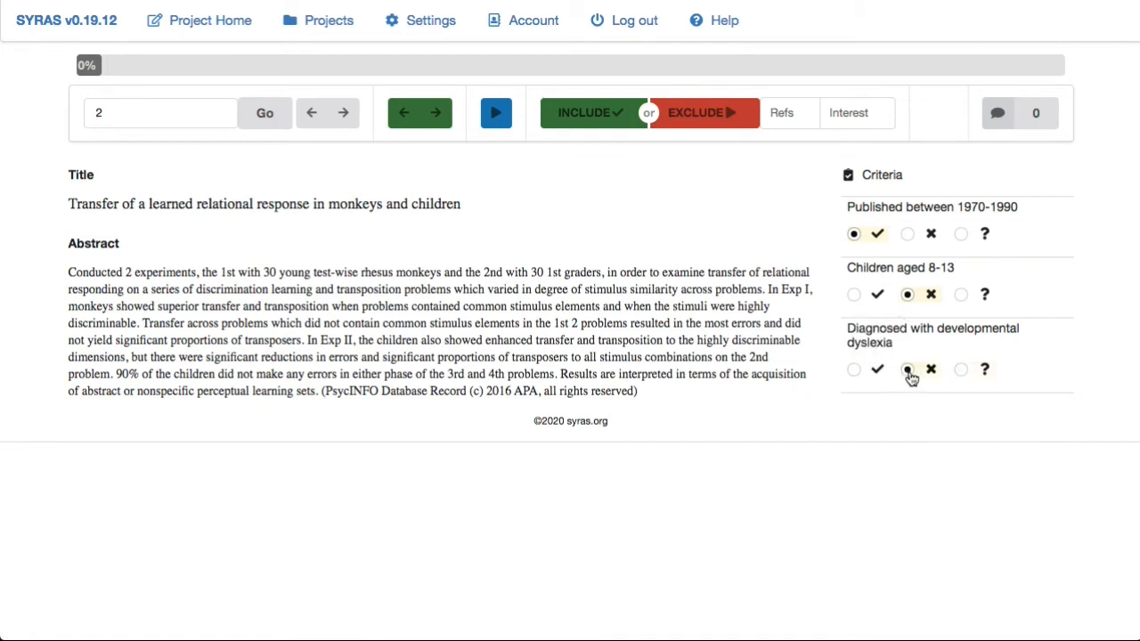
{"action": "left_click", "coordinate": [961, 294]}
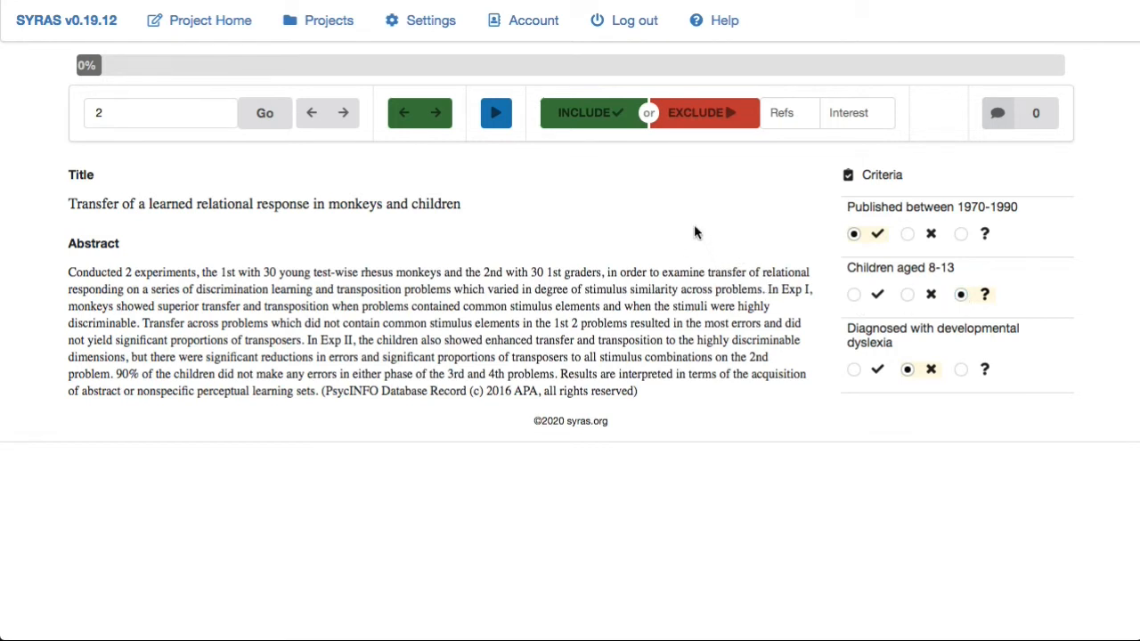
{"action": "left_click", "coordinate": [591, 120]}
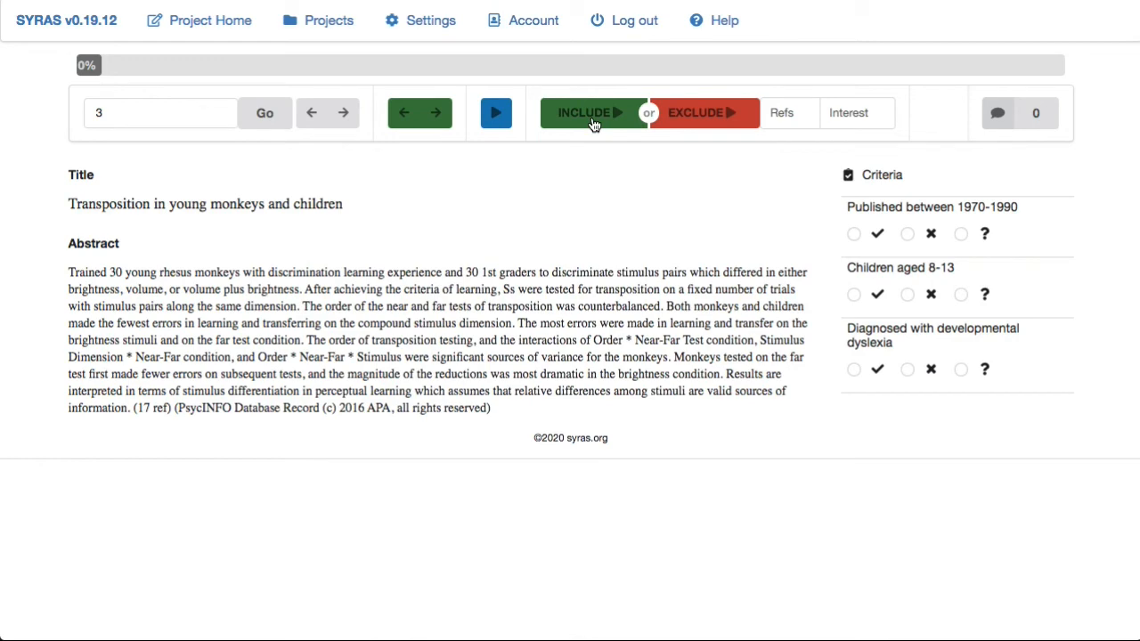
- Step back and forth through articles 1 to 3 to review their recorded criteria and decisions
{"action": "left_click", "coordinate": [312, 119]}
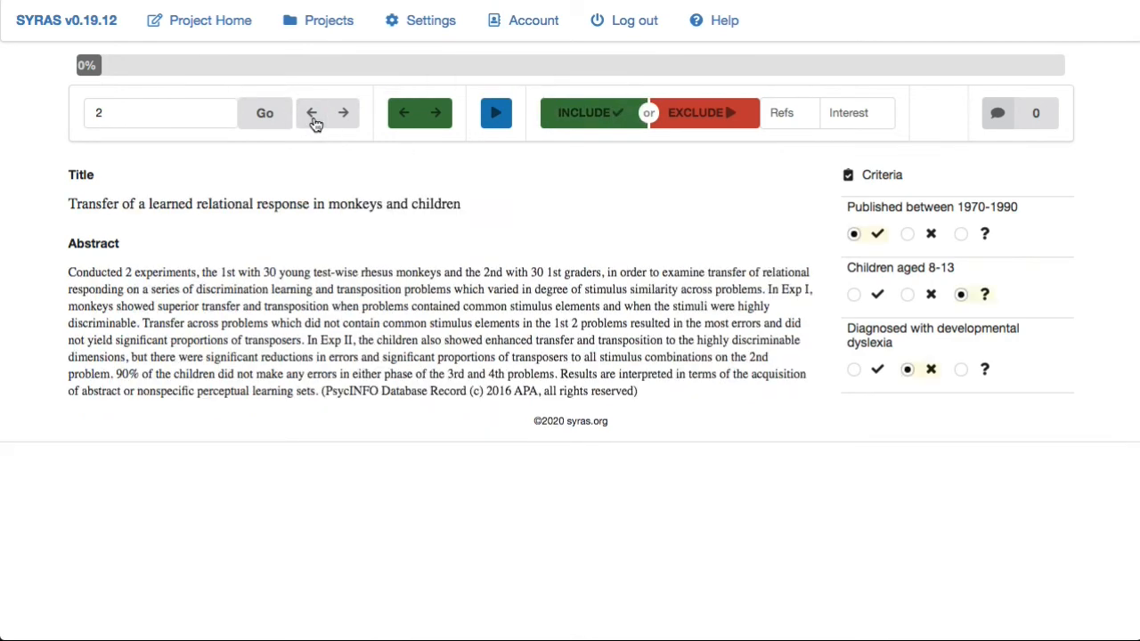
{"action": "left_click", "coordinate": [314, 119]}
{"action": "left_click", "coordinate": [334, 118]}
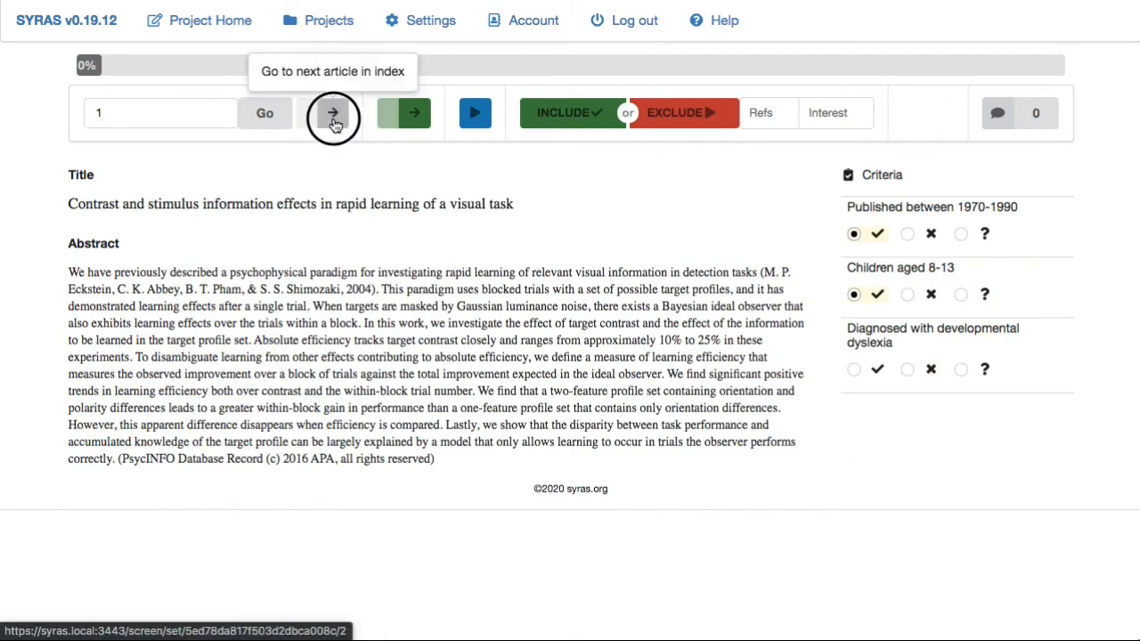
{"action": "left_click", "coordinate": [335, 123]}
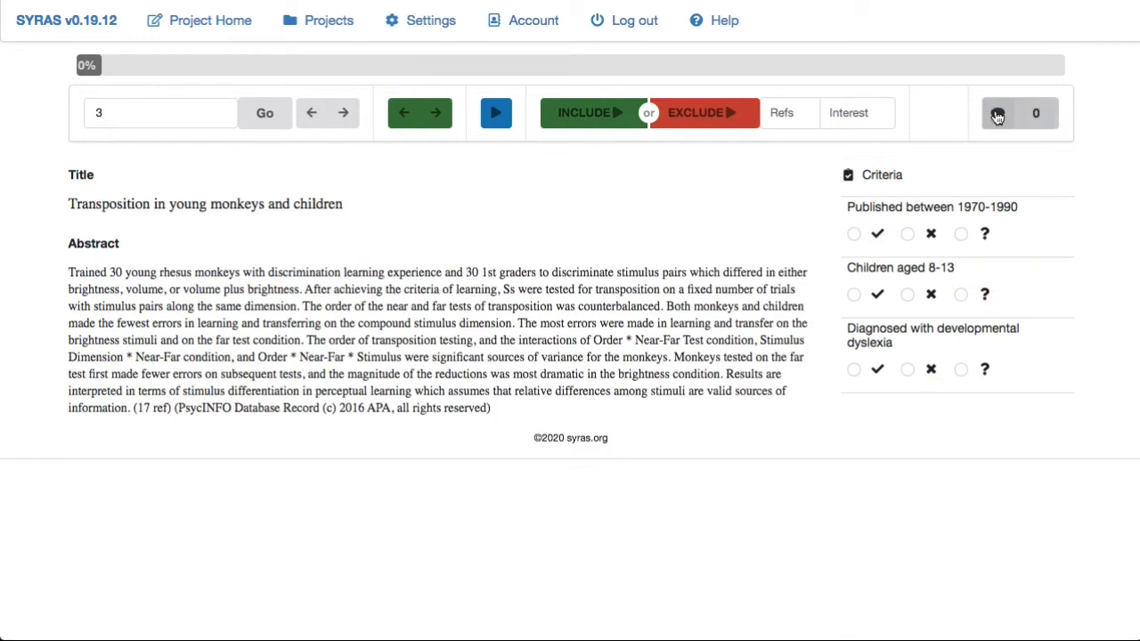
{"action": "left_click", "coordinate": [314, 116]}
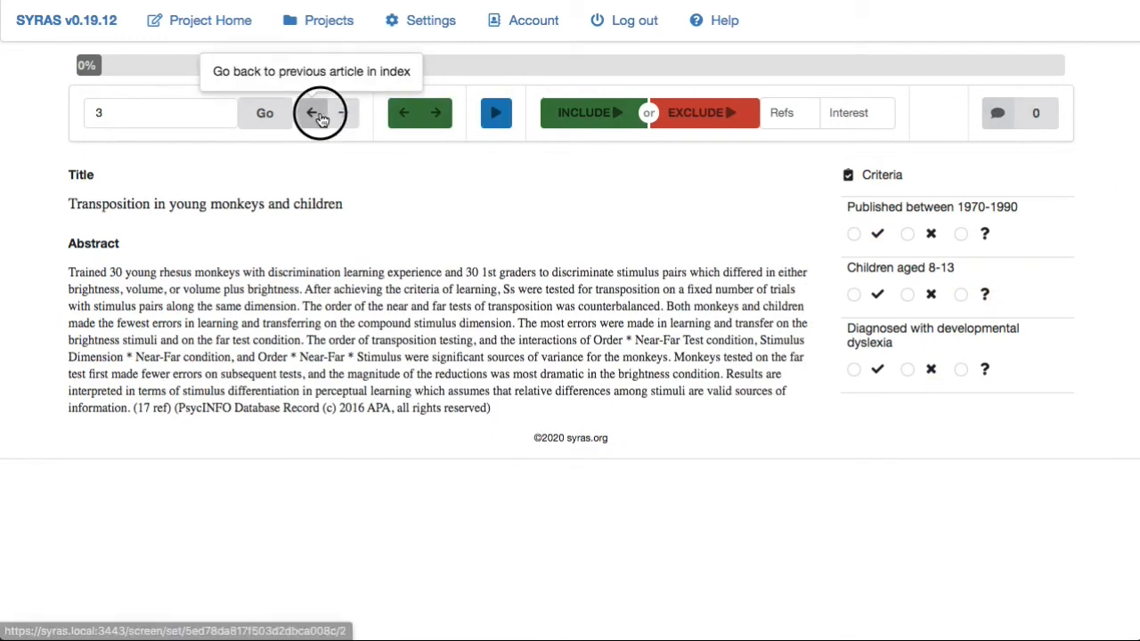
{"action": "left_click", "coordinate": [992, 114]}
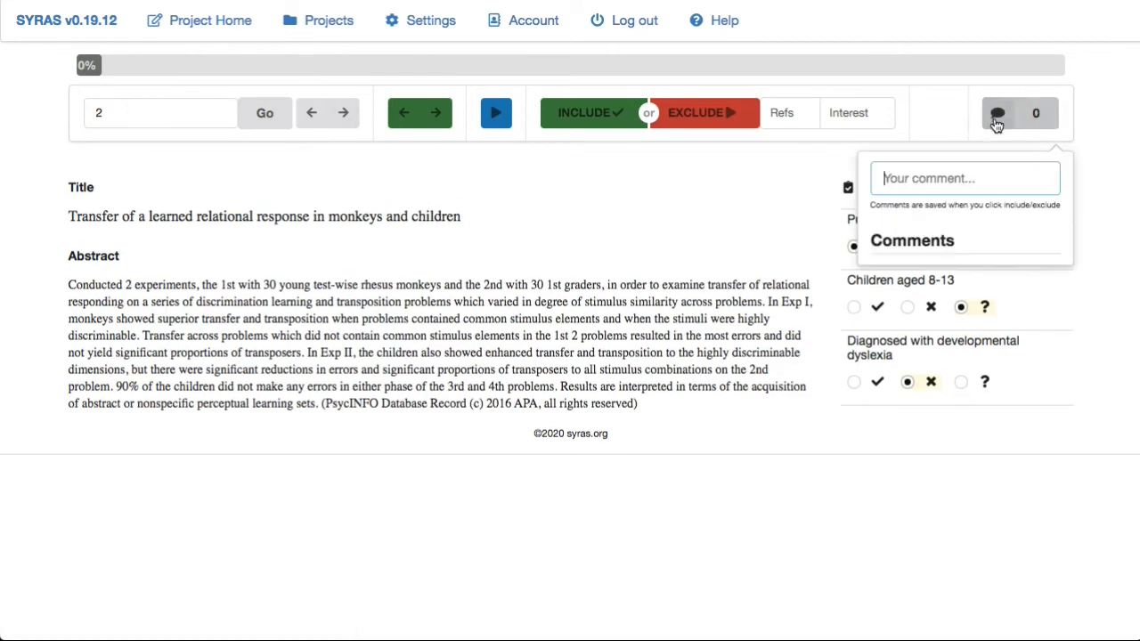
{"action": "left_click", "coordinate": [783, 190]}
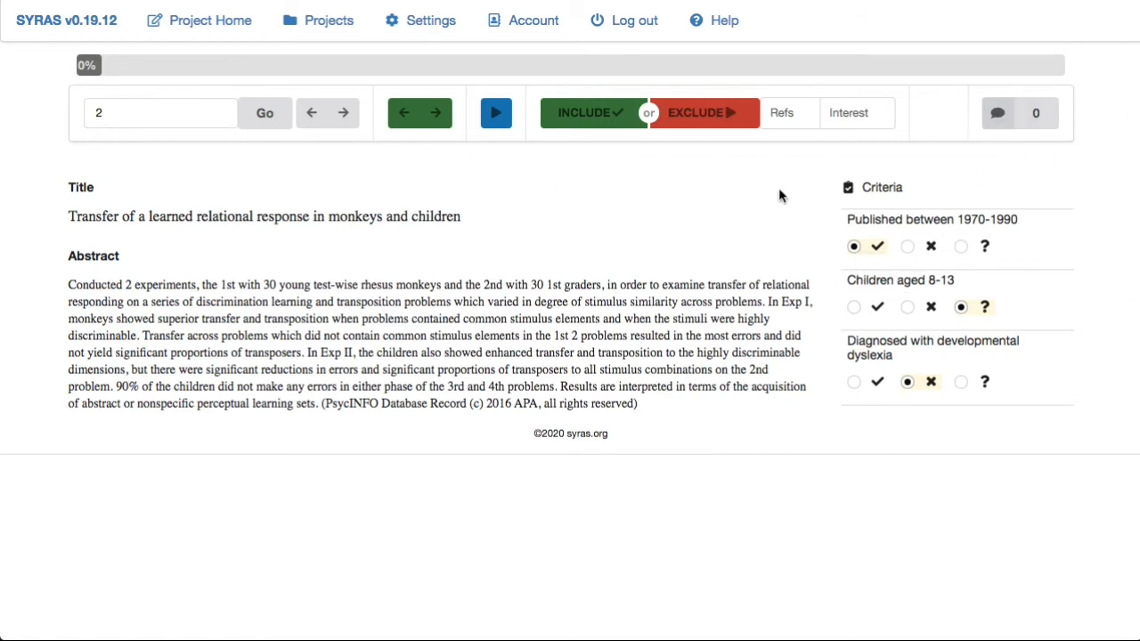
- On article 2, set date and dyslexia to Don't know, add a comment about wanting to discuss it, and include it
{"action": "left_click", "coordinate": [961, 247]}
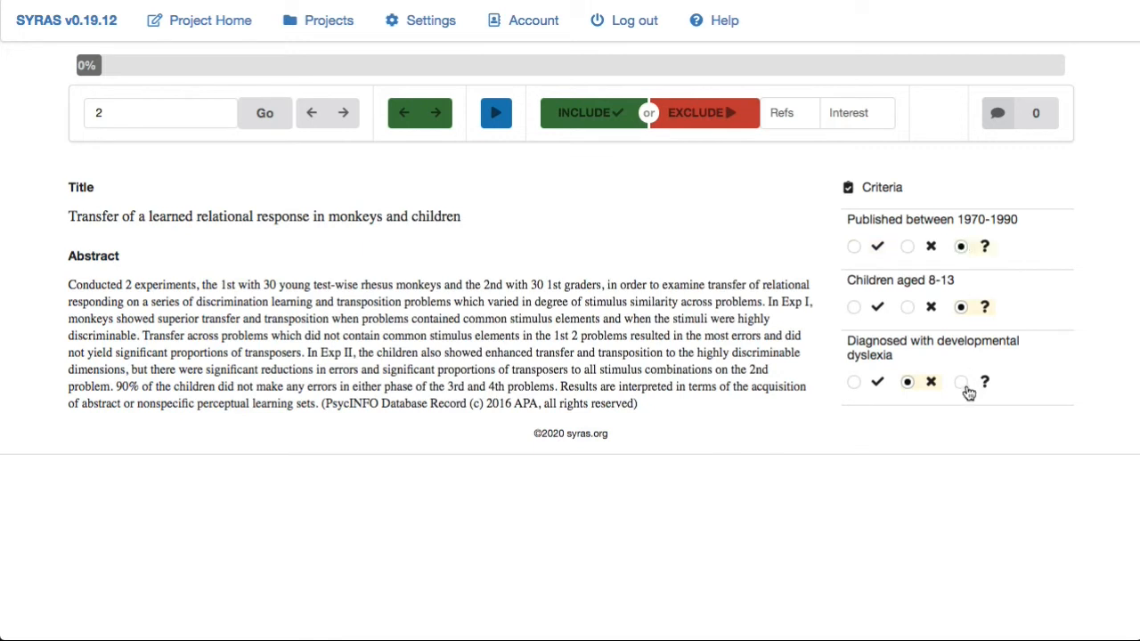
{"action": "left_click", "coordinate": [960, 382]}
{"action": "left_click", "coordinate": [1015, 113]}
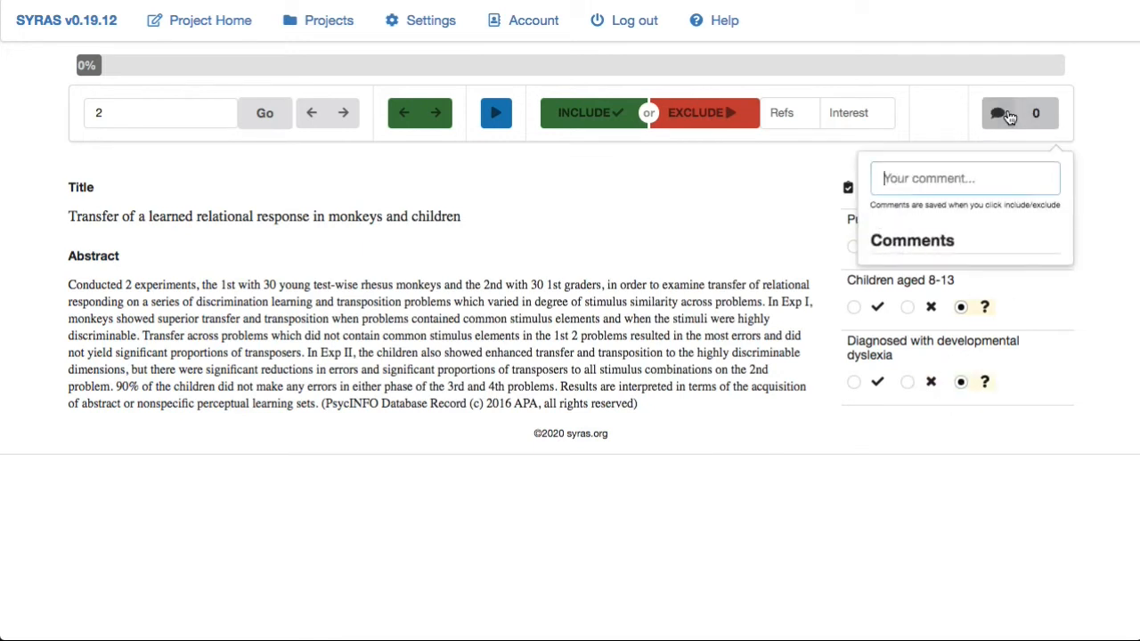
{"action": "type", "text": "I want "}
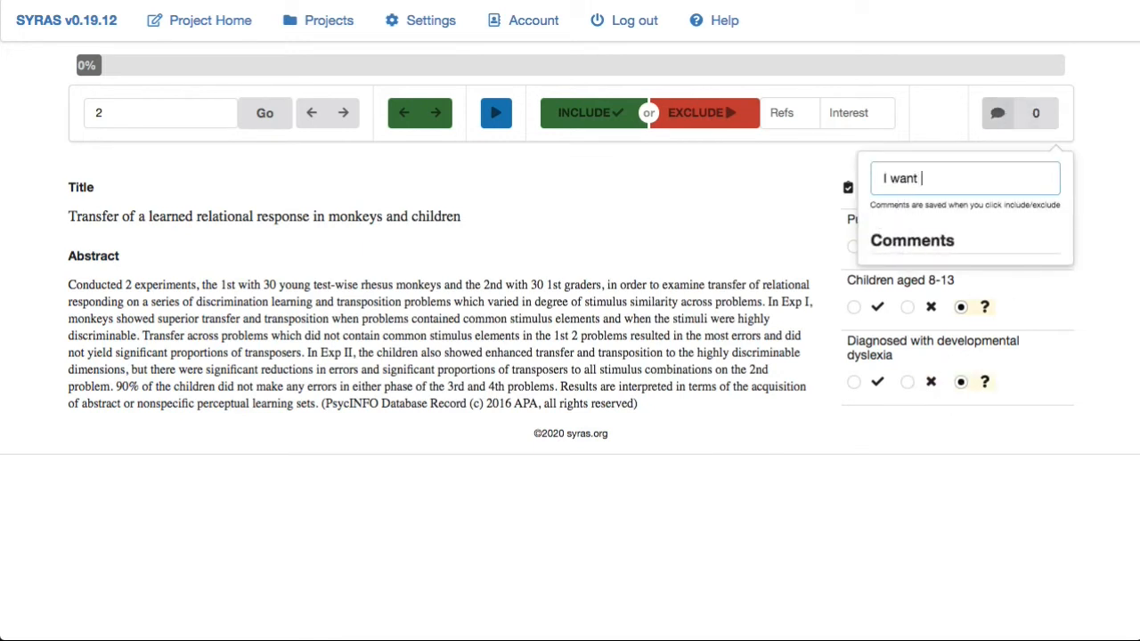
{"action": "type", "text": "disuc"}
{"action": "key", "text": "BackSpace"}
{"action": "type", "text": "cuss this"}
{"action": "left_click", "coordinate": [591, 118]}
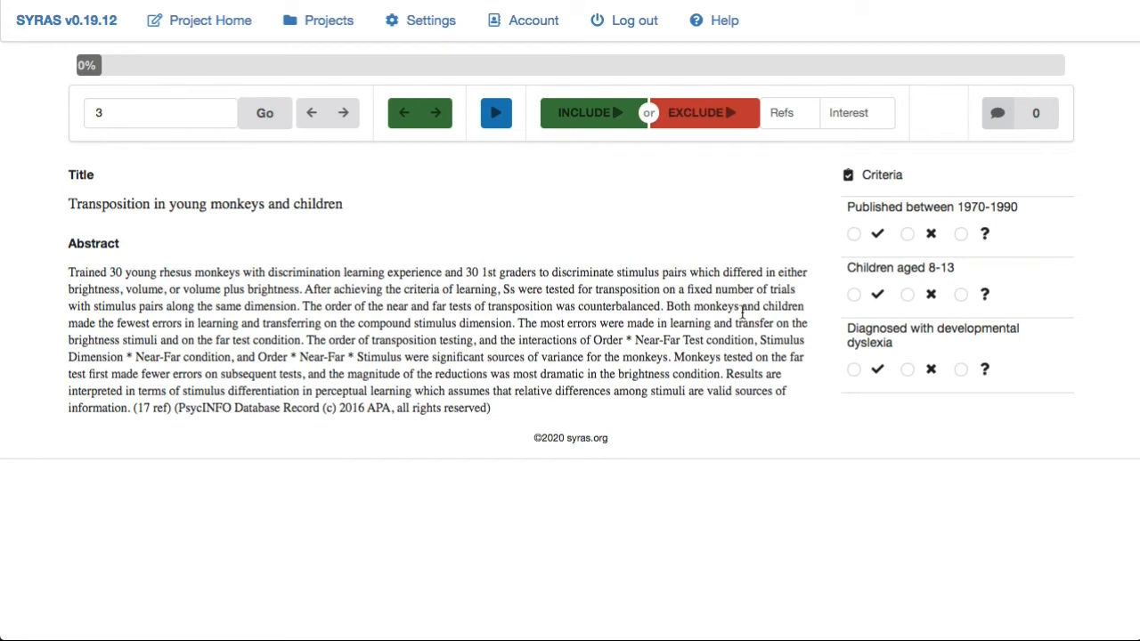
- On article 3, mark date and age as met and dyslexia as not met, then include it
{"action": "left_click", "coordinate": [854, 234]}
{"action": "left_click", "coordinate": [853, 295]}
{"action": "left_click", "coordinate": [907, 370]}
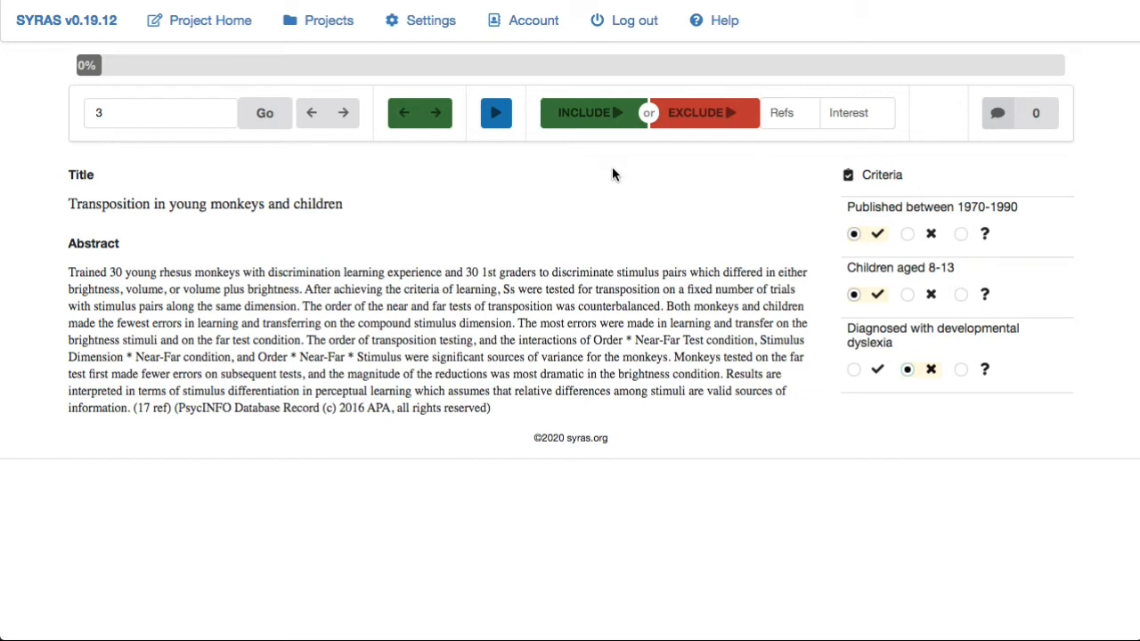
{"action": "left_click", "coordinate": [600, 124]}
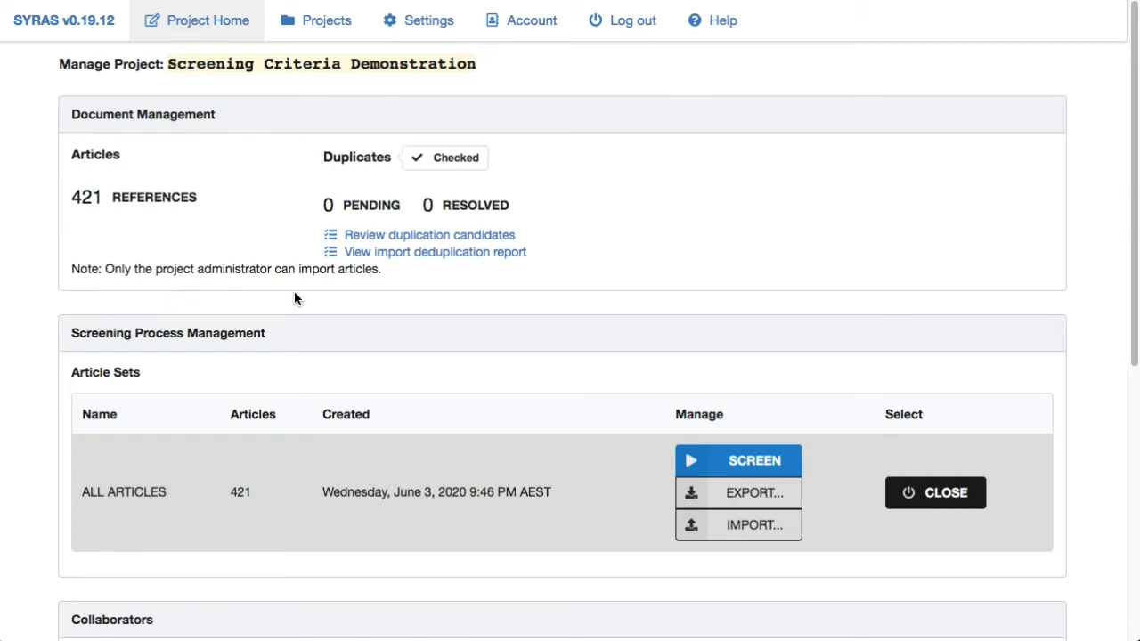
- Expand the Screening Criteria Checklist section on the project home and read its requirement level and criteria
{"action": "scroll", "coordinate": [295, 299], "scroll_direction": "down", "scroll_amount": 1}
{"action": "scroll", "coordinate": [295, 298], "scroll_direction": "down", "scroll_amount": 1}
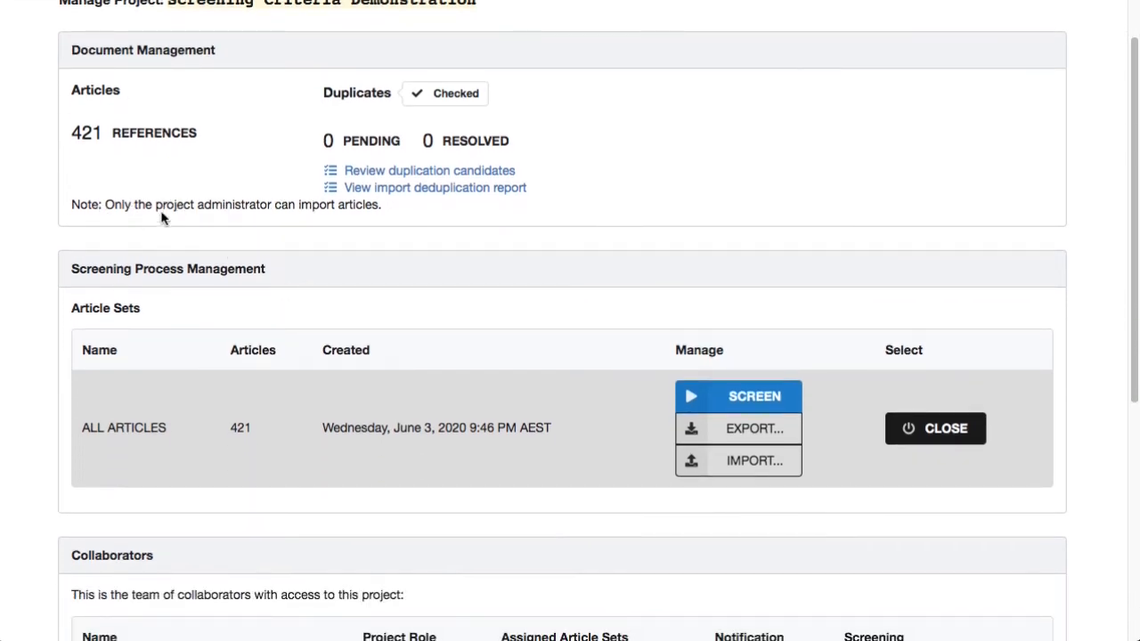
{"action": "scroll", "coordinate": [299, 212], "scroll_direction": "down", "scroll_amount": 5}
{"action": "scroll", "coordinate": [298, 212], "scroll_direction": "down", "scroll_amount": 4}
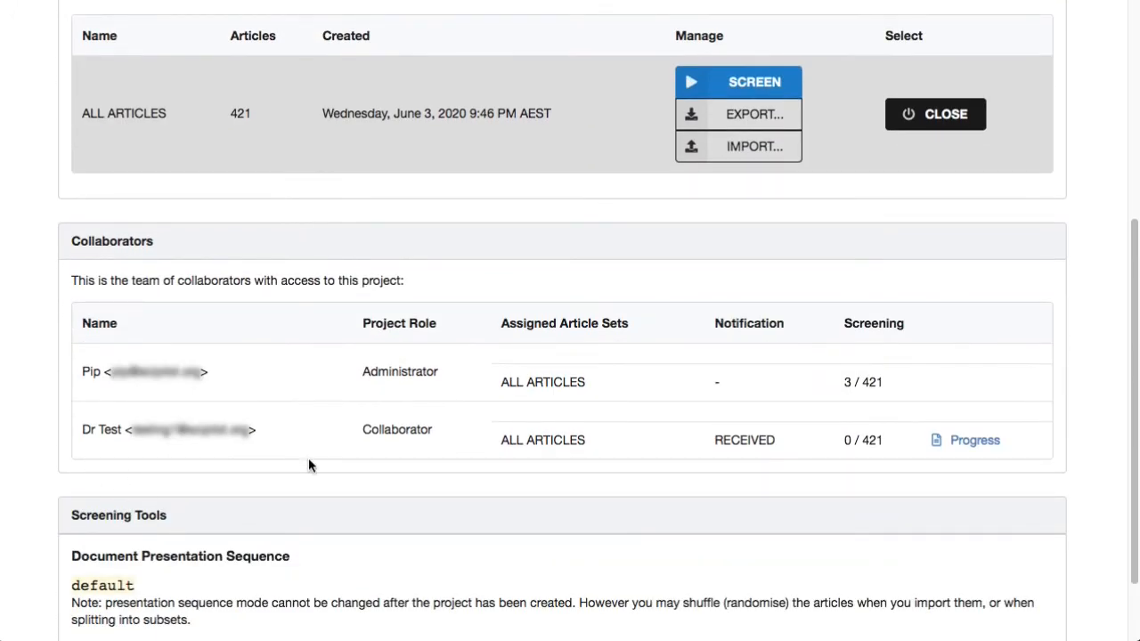
{"action": "scroll", "coordinate": [308, 458], "scroll_direction": "down", "scroll_amount": 3}
{"action": "left_click", "coordinate": [194, 571]}
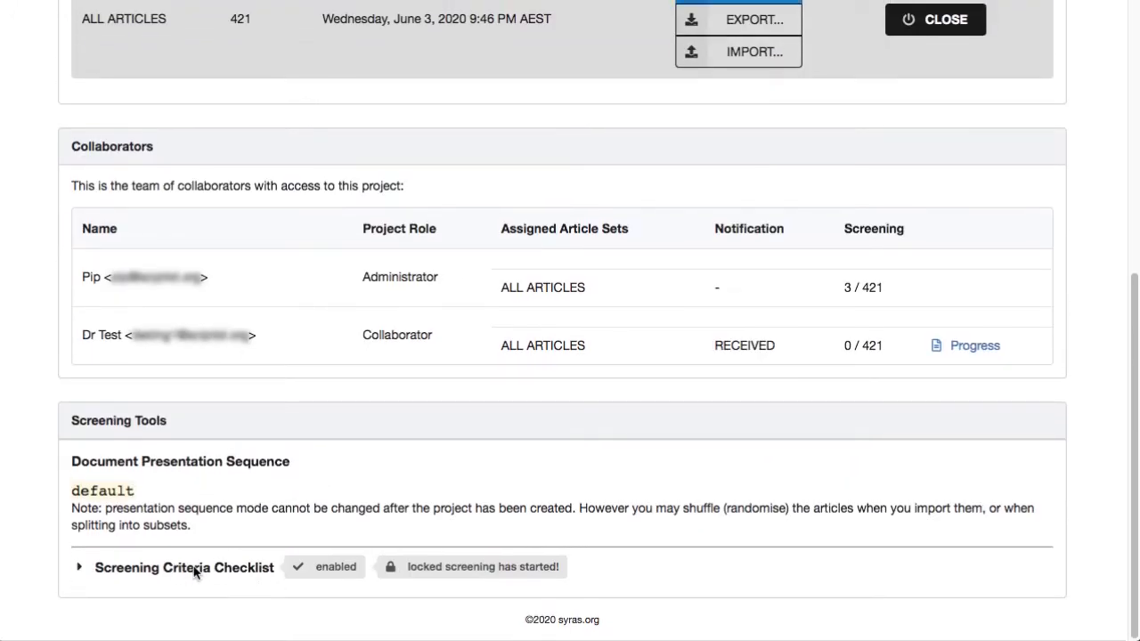
{"action": "left_click", "coordinate": [194, 570]}
{"action": "scroll", "coordinate": [196, 574], "scroll_direction": "down", "scroll_amount": 1}
{"action": "scroll", "coordinate": [196, 574], "scroll_direction": "down", "scroll_amount": 8}
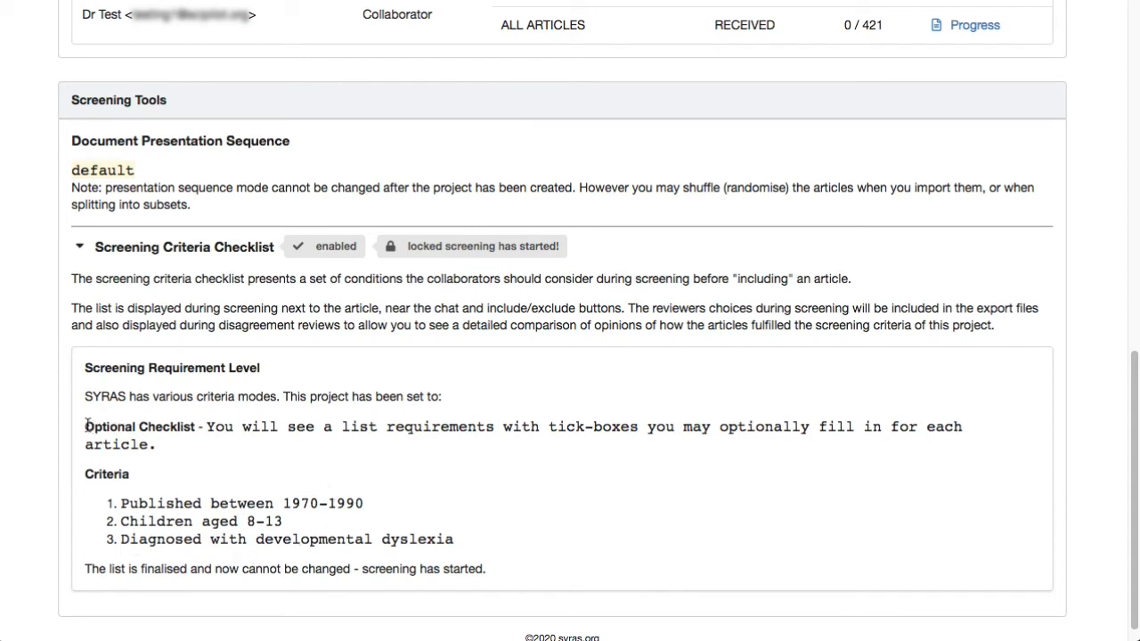
{"action": "left_click_drag", "start_coordinate": [86, 426], "coordinate": [194, 459]}
{"action": "left_click", "coordinate": [195, 460]}
{"action": "left_click_drag", "start_coordinate": [114, 504], "coordinate": [476, 549]}
{"action": "left_click", "coordinate": [478, 550]}
- Scroll through the project home and reread the note below the checklist criteria
{"action": "scroll", "coordinate": [484, 543], "scroll_direction": "up", "scroll_amount": 7}
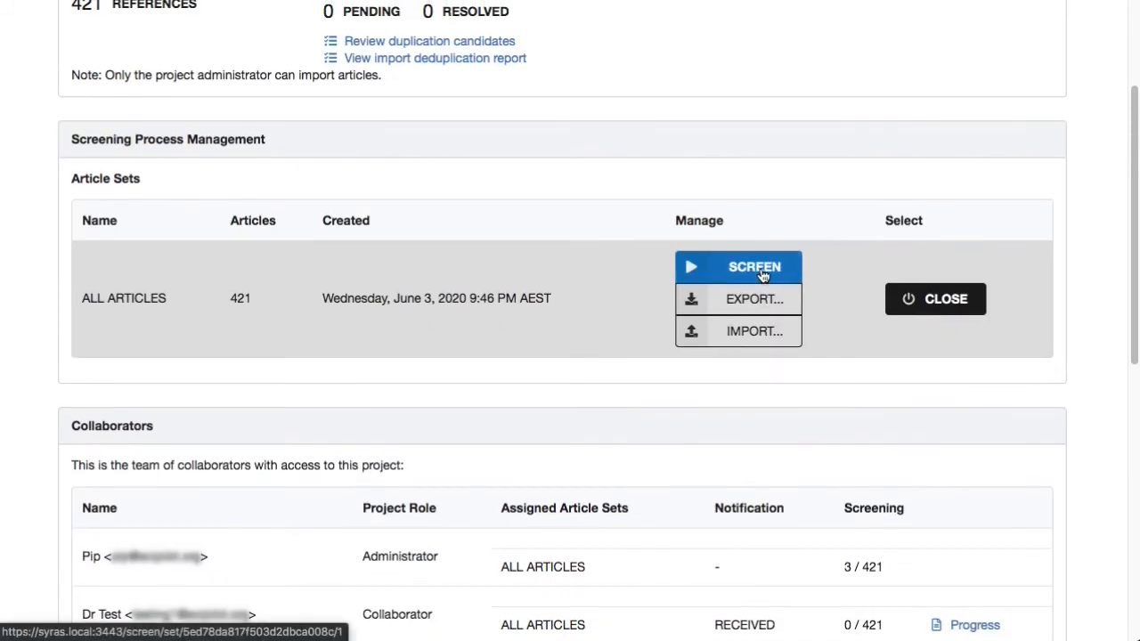
{"action": "scroll", "coordinate": [567, 326], "scroll_direction": "down", "scroll_amount": 5}
{"action": "scroll", "coordinate": [462, 347], "scroll_direction": "down", "scroll_amount": 3}
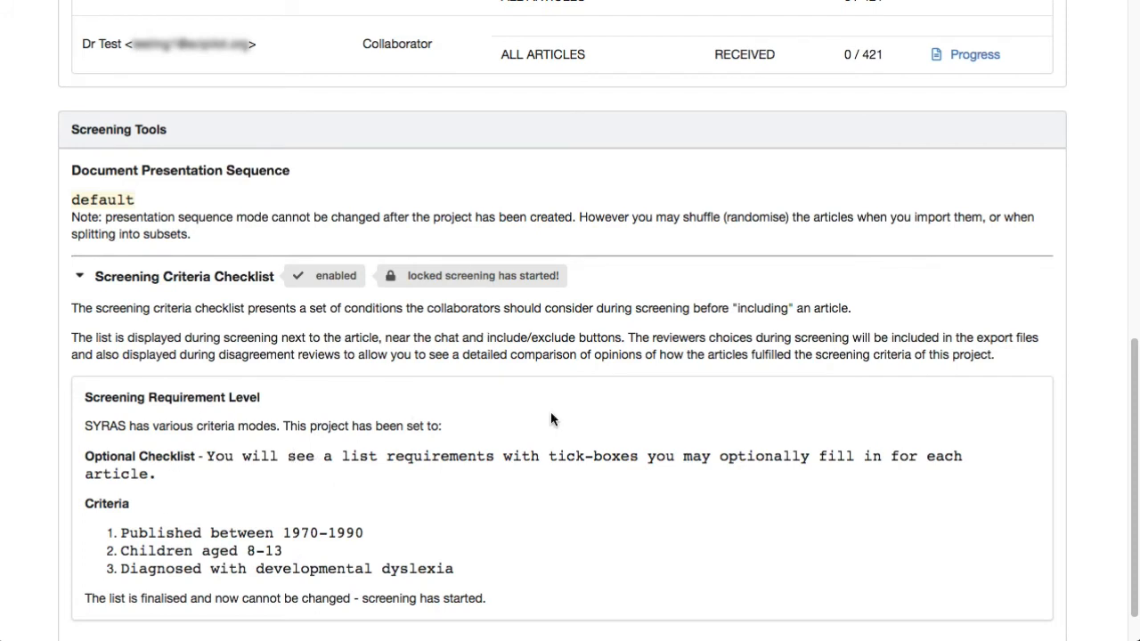
{"action": "scroll", "coordinate": [224, 476], "scroll_direction": "down", "scroll_amount": 1}
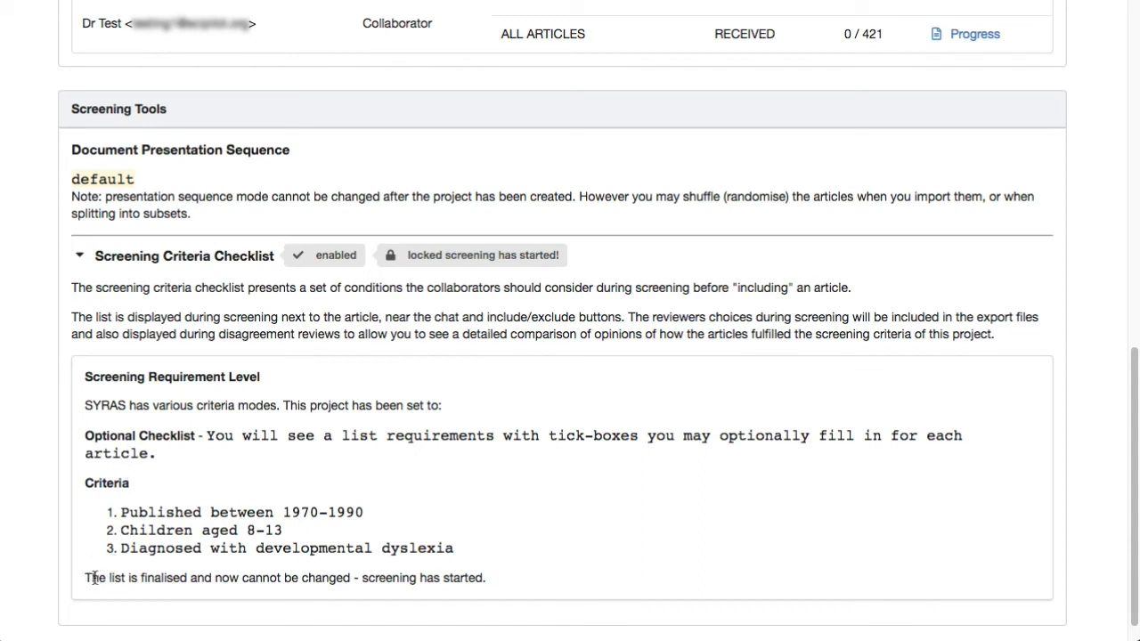
{"action": "left_click_drag", "start_coordinate": [86, 577], "coordinate": [483, 571]}
{"action": "left_click", "coordinate": [485, 570]}
{"action": "scroll", "coordinate": [482, 424], "scroll_direction": "up", "scroll_amount": 10}
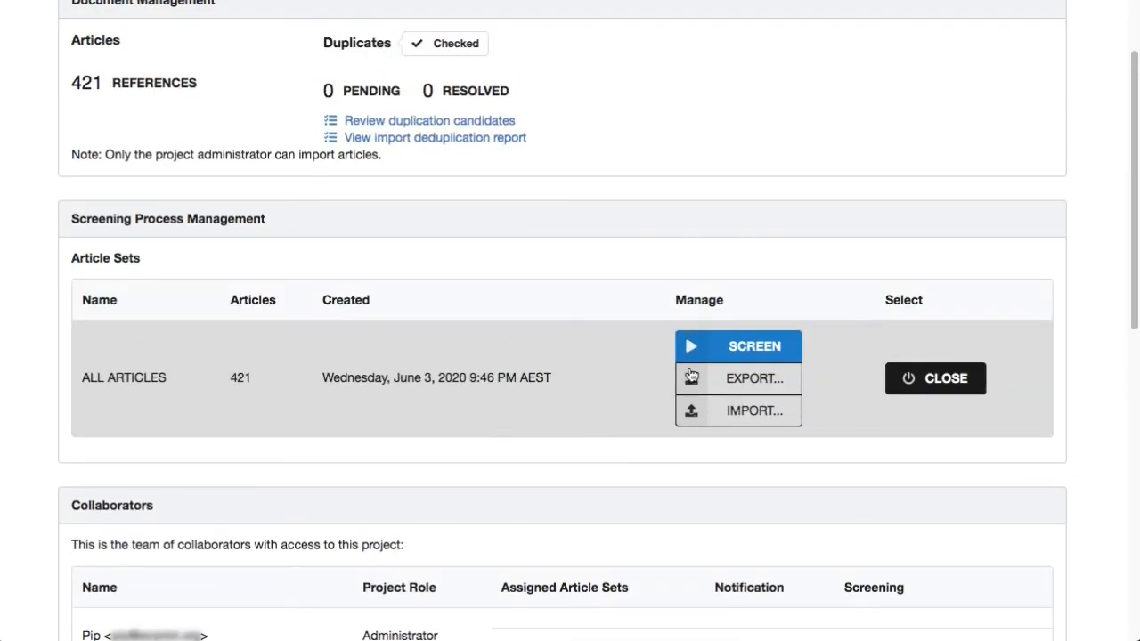
- Start screening the article set, and on article 1 mark all three criteria as met and include it
{"action": "left_click", "coordinate": [748, 345]}
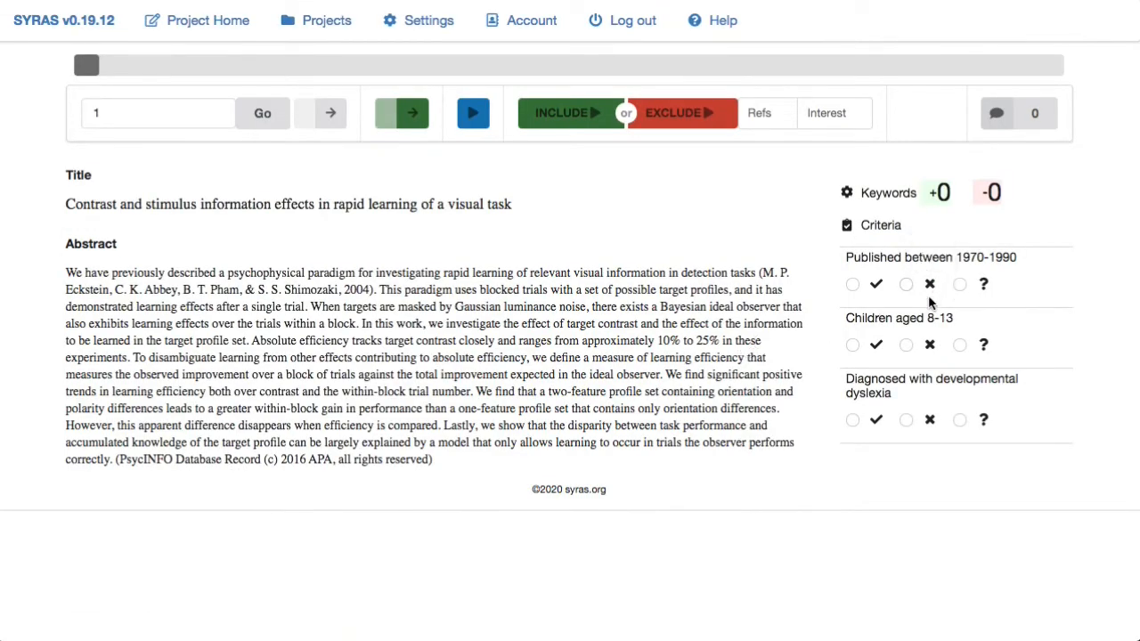
{"action": "left_click", "coordinate": [847, 194]}
{"action": "left_click", "coordinate": [846, 192]}
{"action": "left_click", "coordinate": [852, 286]}
{"action": "left_click", "coordinate": [907, 347]}
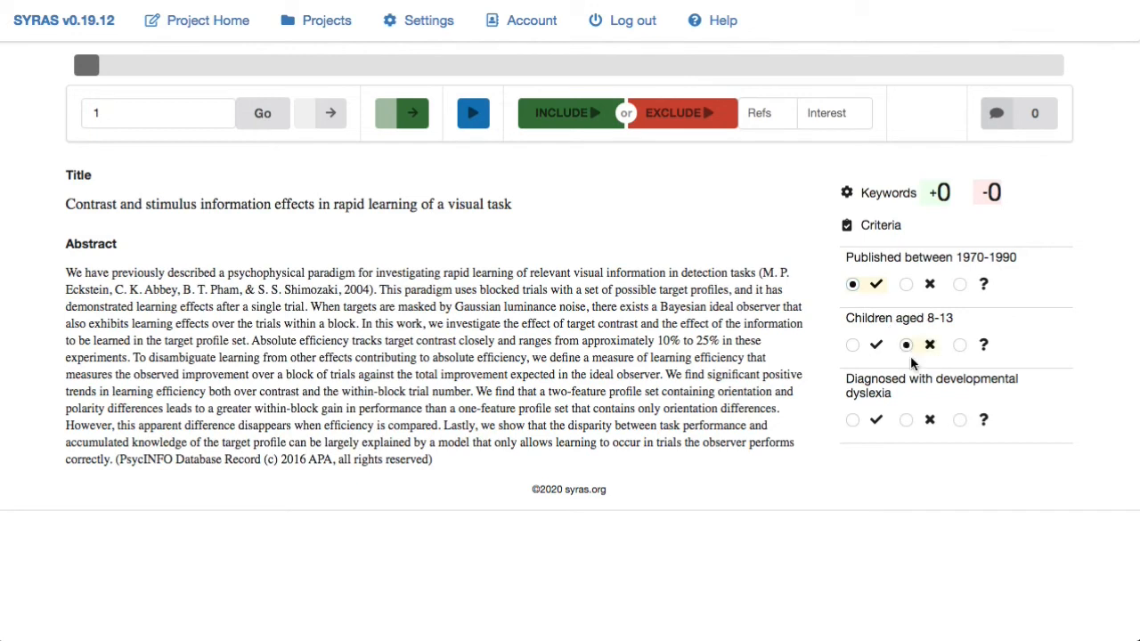
{"action": "left_click", "coordinate": [907, 421]}
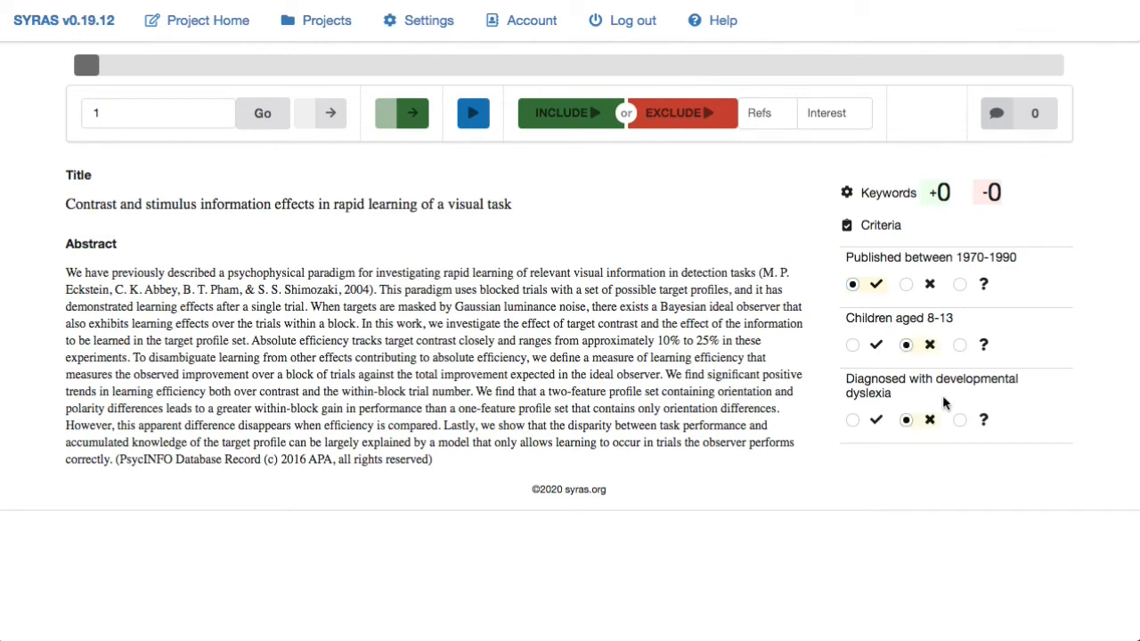
{"action": "left_click", "coordinate": [852, 345]}
{"action": "left_click", "coordinate": [853, 420]}
{"action": "left_click", "coordinate": [572, 114]}
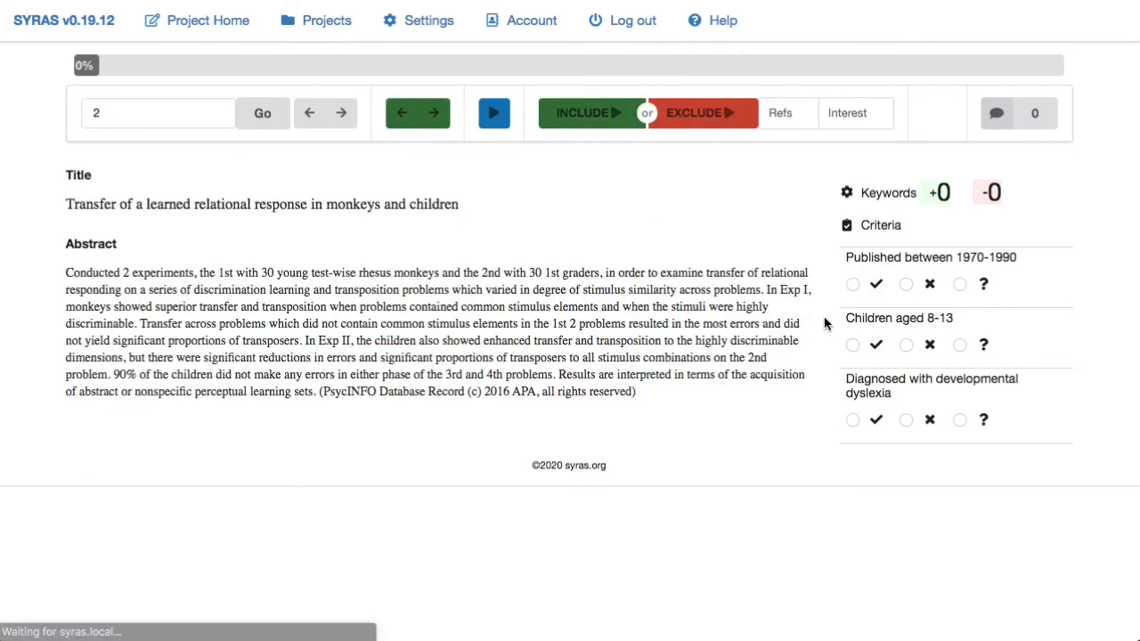
- On article 2, mark all three criteria as met and include it
{"action": "left_click", "coordinate": [852, 284]}
{"action": "left_click", "coordinate": [852, 345]}
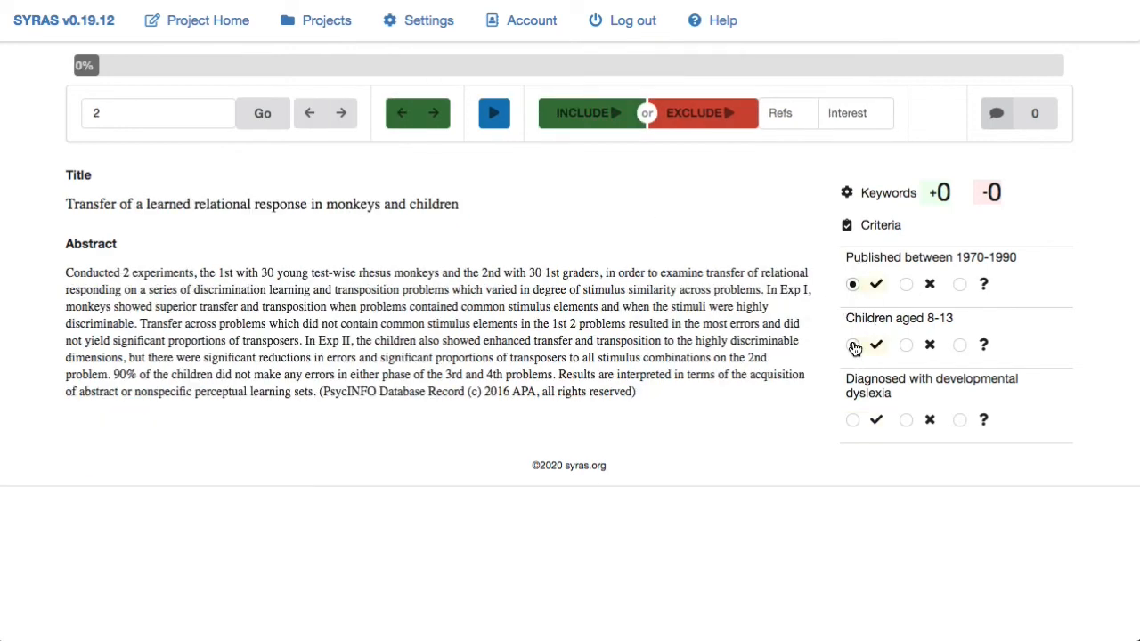
{"action": "left_click", "coordinate": [853, 421]}
{"action": "left_click", "coordinate": [588, 113]}
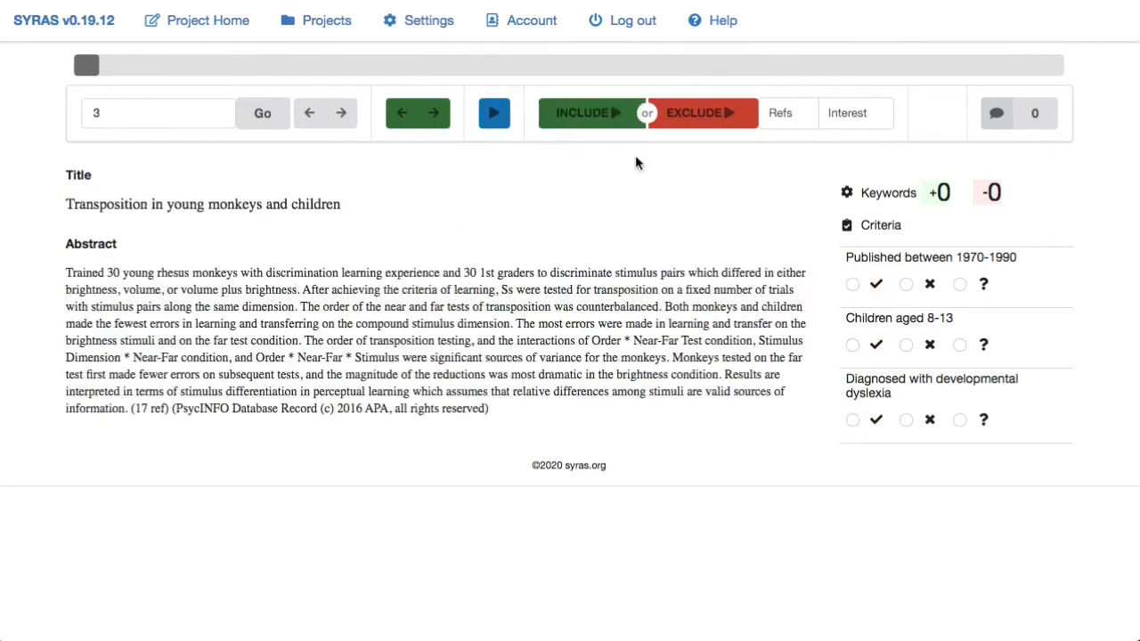
- On article 3, mark all three criteria as met and include it
{"action": "left_click", "coordinate": [851, 284]}
{"action": "left_click", "coordinate": [852, 346]}
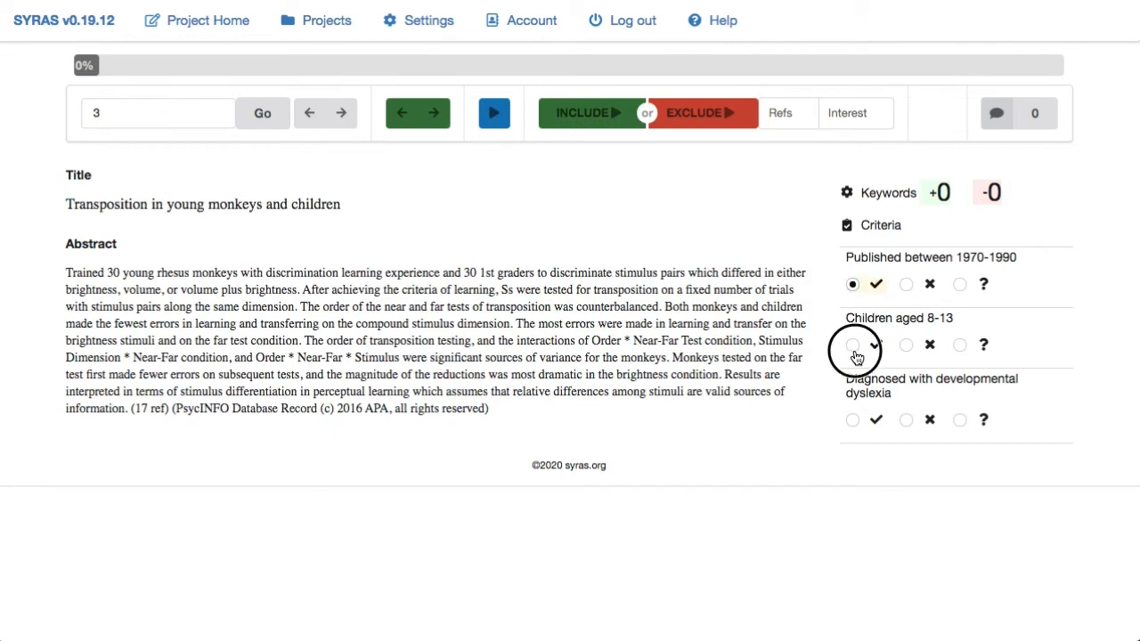
{"action": "left_click", "coordinate": [853, 421]}
{"action": "left_click", "coordinate": [588, 116]}
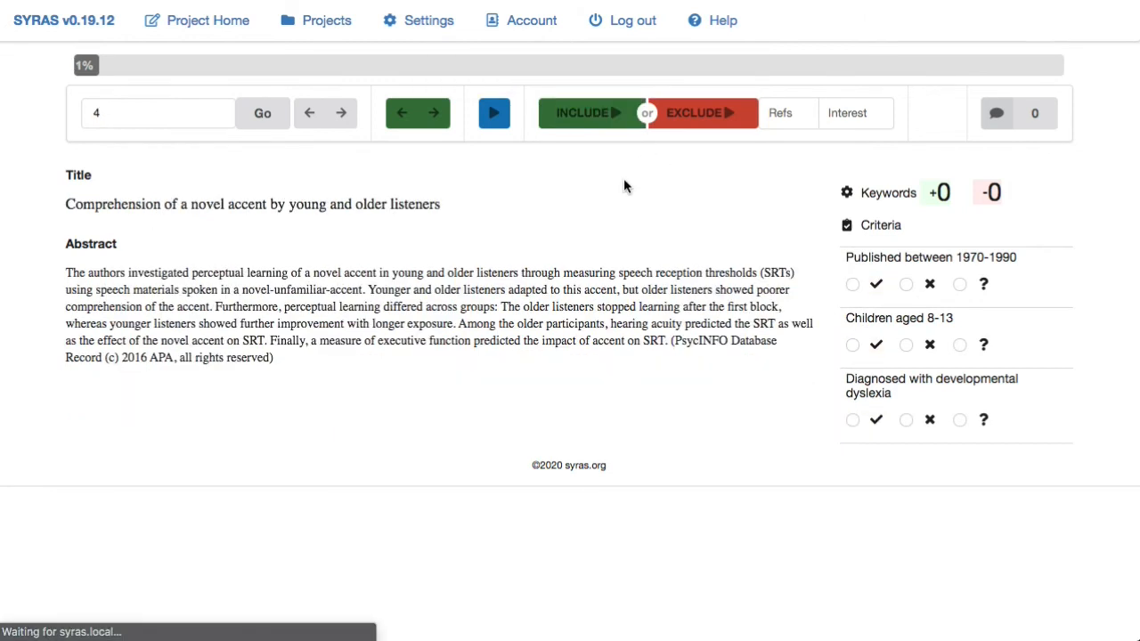
- Jump back to article 1, add the comment 'Review 2 comenting on article 1', and include it
{"action": "double_click", "coordinate": [162, 114]}
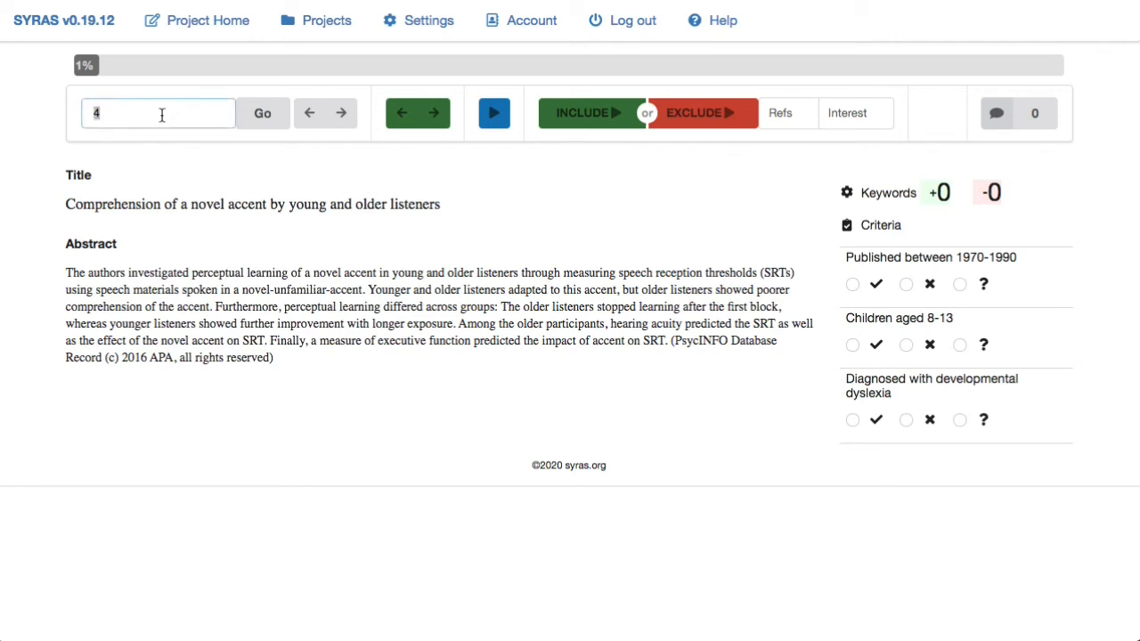
{"action": "type", "text": "1"}
{"action": "key", "text": "Return"}
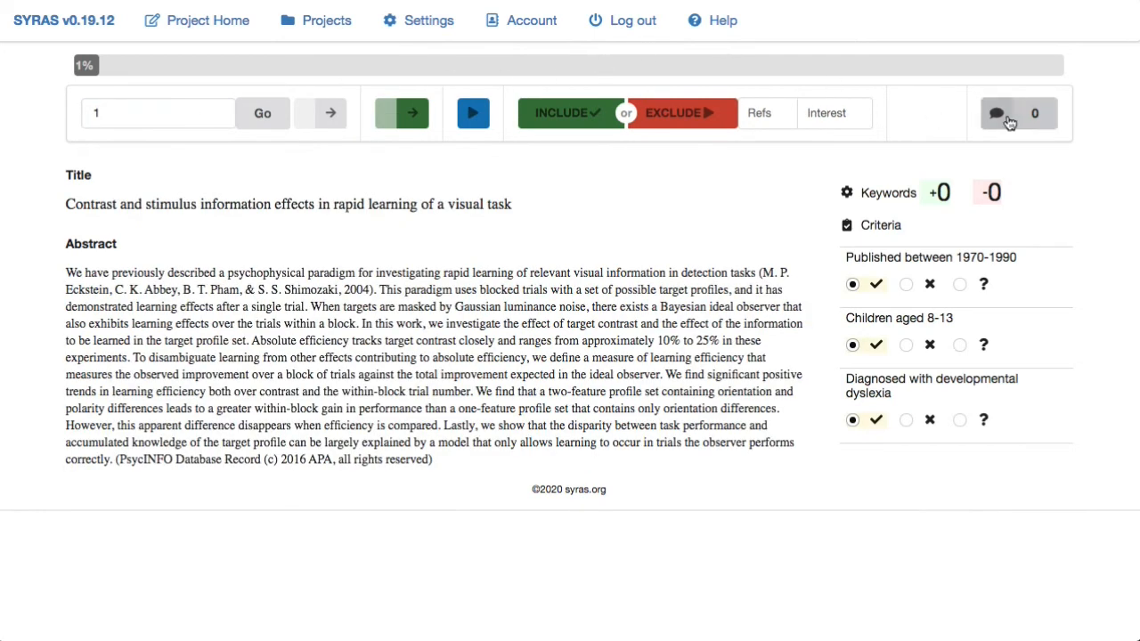
{"action": "left_click", "coordinate": [1006, 116]}
{"action": "left_click", "coordinate": [899, 184]}
{"action": "type", "text": "Review 2"}
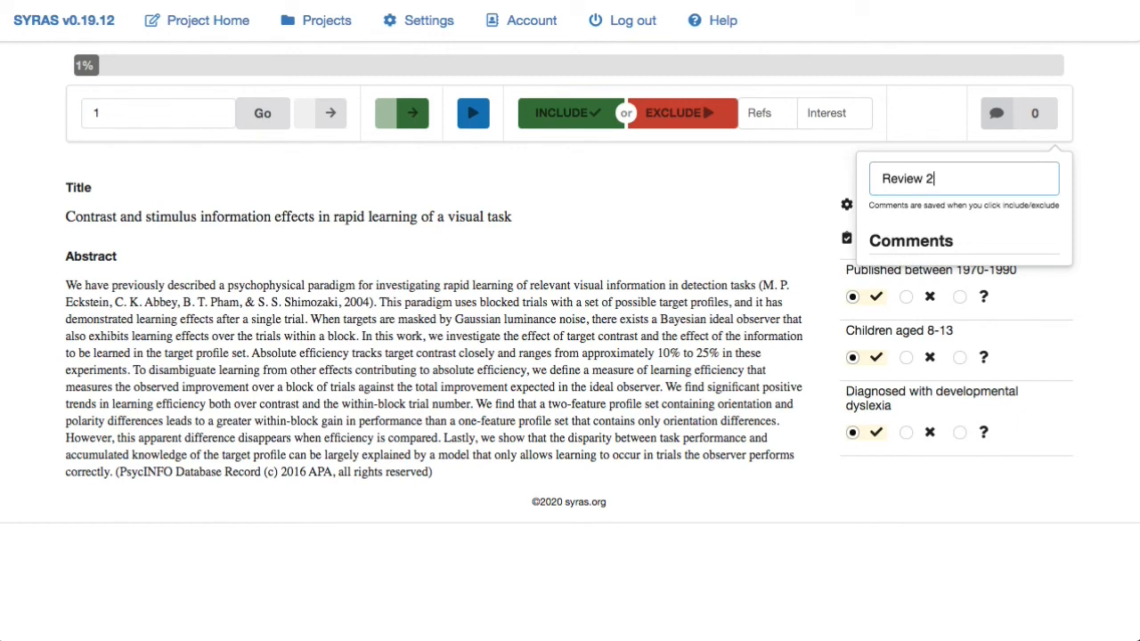
{"action": "type", "text": " cometi"}
{"action": "key", "text": "BackSpace"}
{"action": "type", "text": "nb"}
{"action": "key", "text": "BackSpace"}
{"action": "type", "text": "ting "}
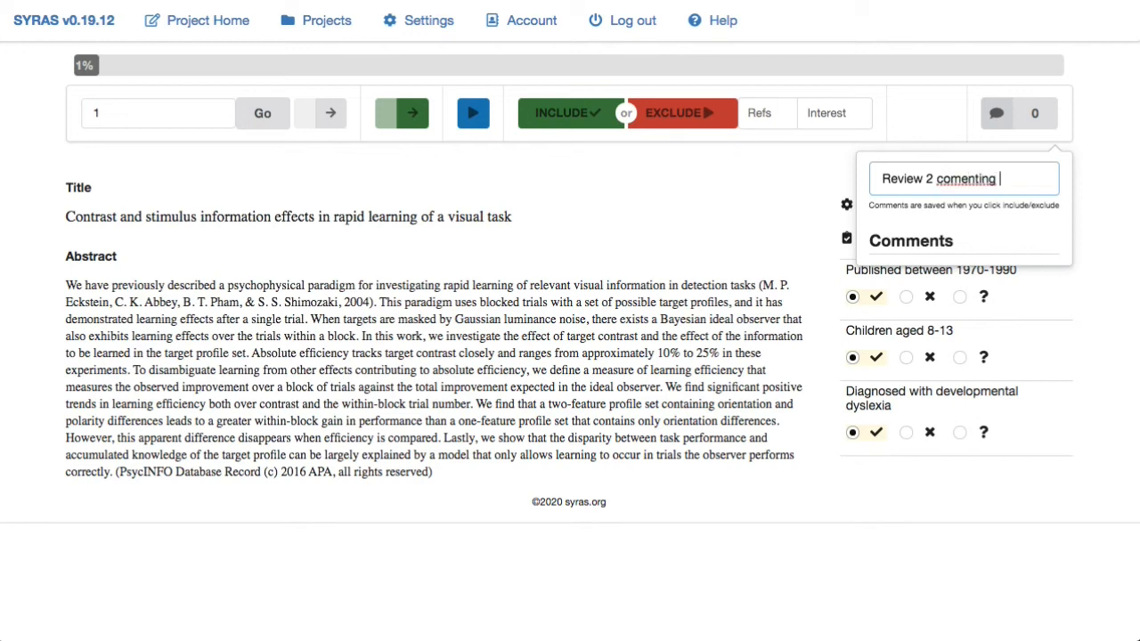
{"action": "type", "text": "on article 1"}
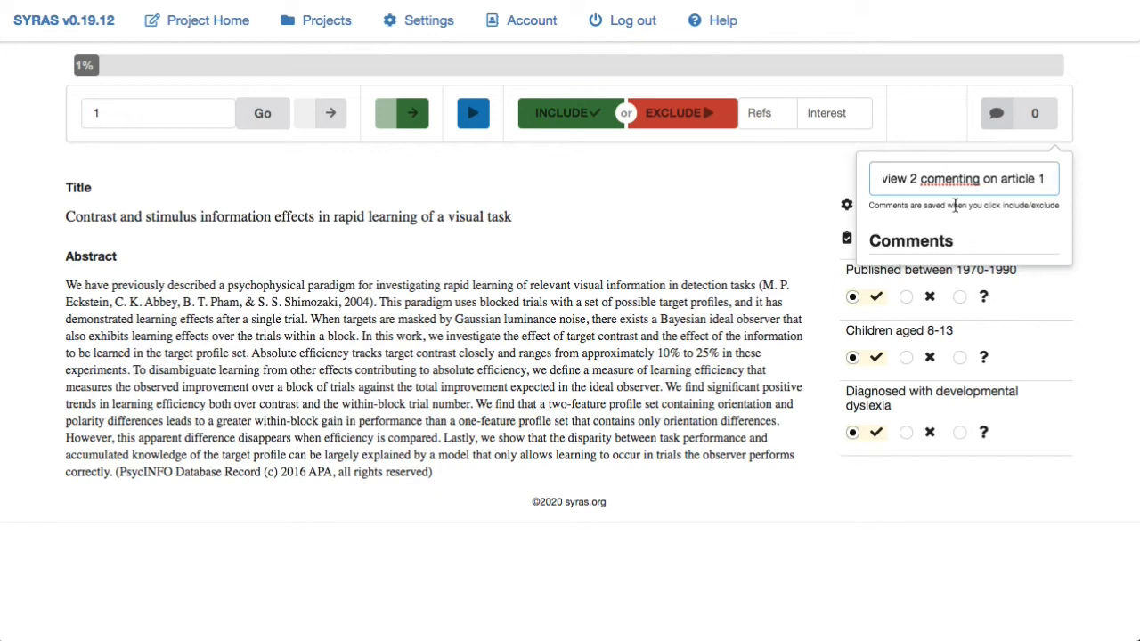
{"action": "left_click", "coordinate": [574, 119]}
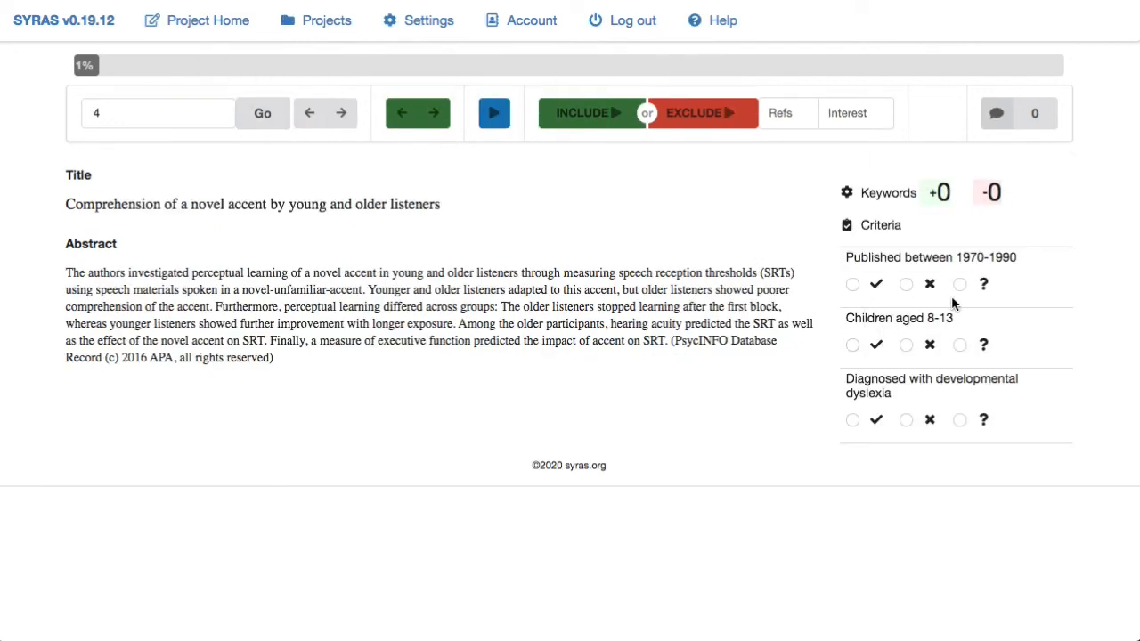
- On article 4, mark date as not met and age as Don't know, then exclude it
{"action": "left_click", "coordinate": [930, 284]}
{"action": "left_click", "coordinate": [962, 347]}
{"action": "left_click", "coordinate": [699, 122]}
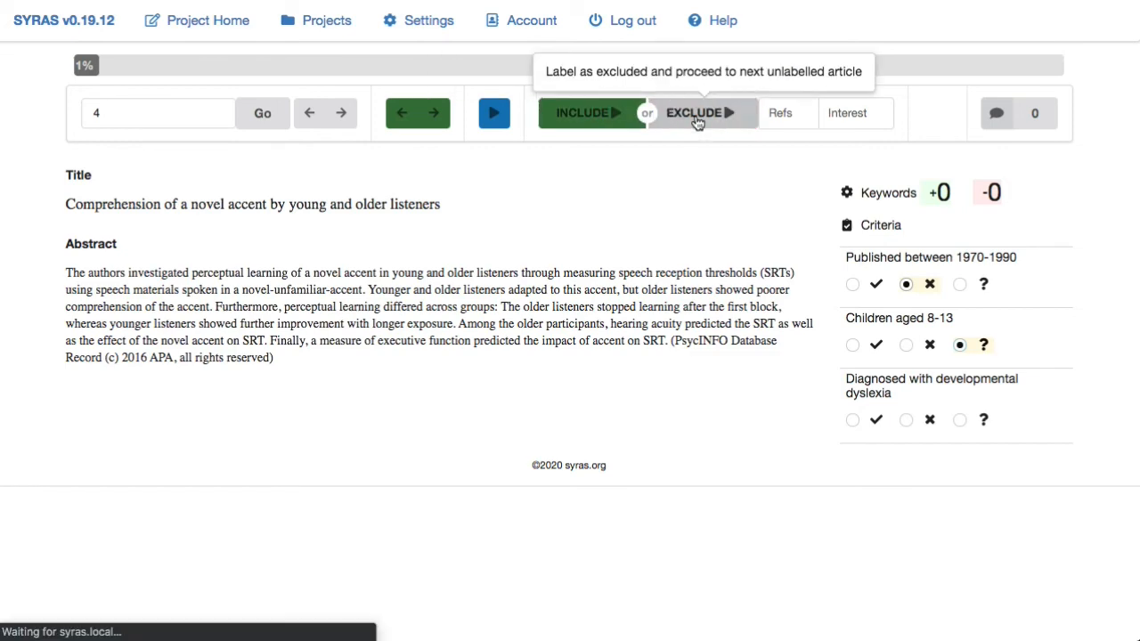
- On article 5, mark age as met and dyslexia as Don't know, then exclude it
{"action": "left_click", "coordinate": [876, 346]}
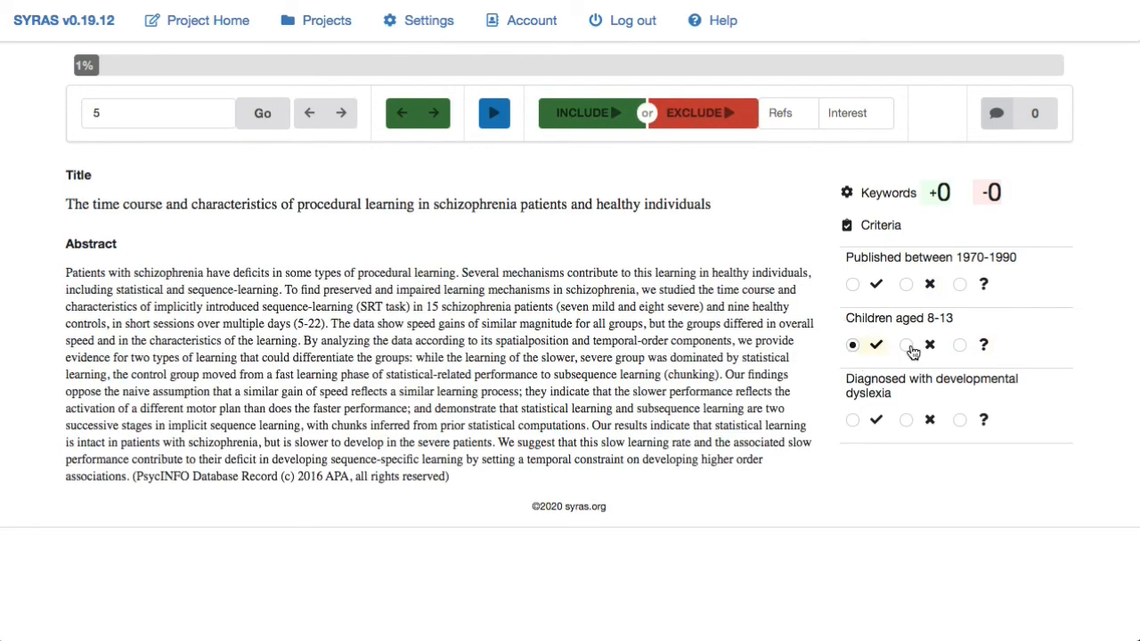
{"action": "left_click", "coordinate": [958, 424]}
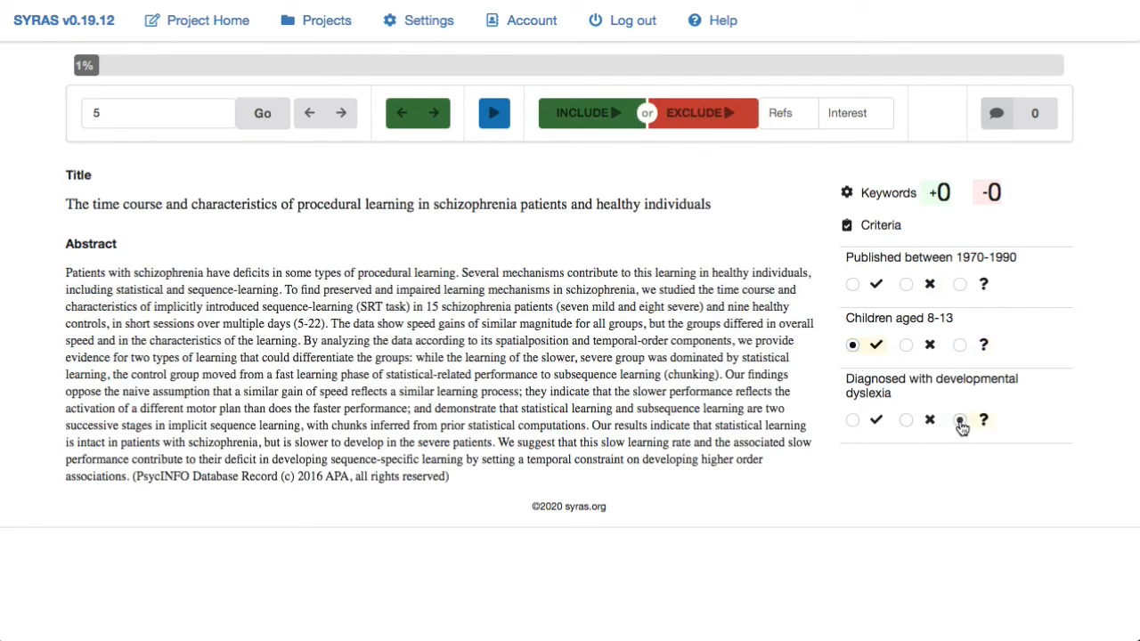
{"action": "left_click", "coordinate": [705, 131]}
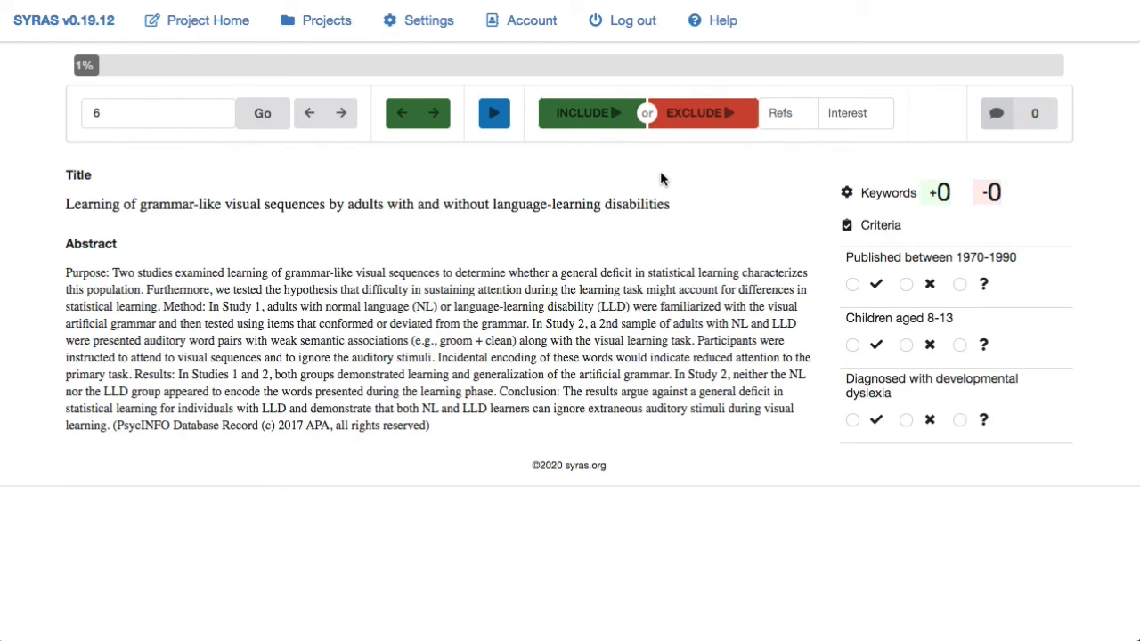
- Jump to article 1 and step forward through articles 1 to 6 to review their recorded criteria and decisions
{"action": "double_click", "coordinate": [153, 117]}
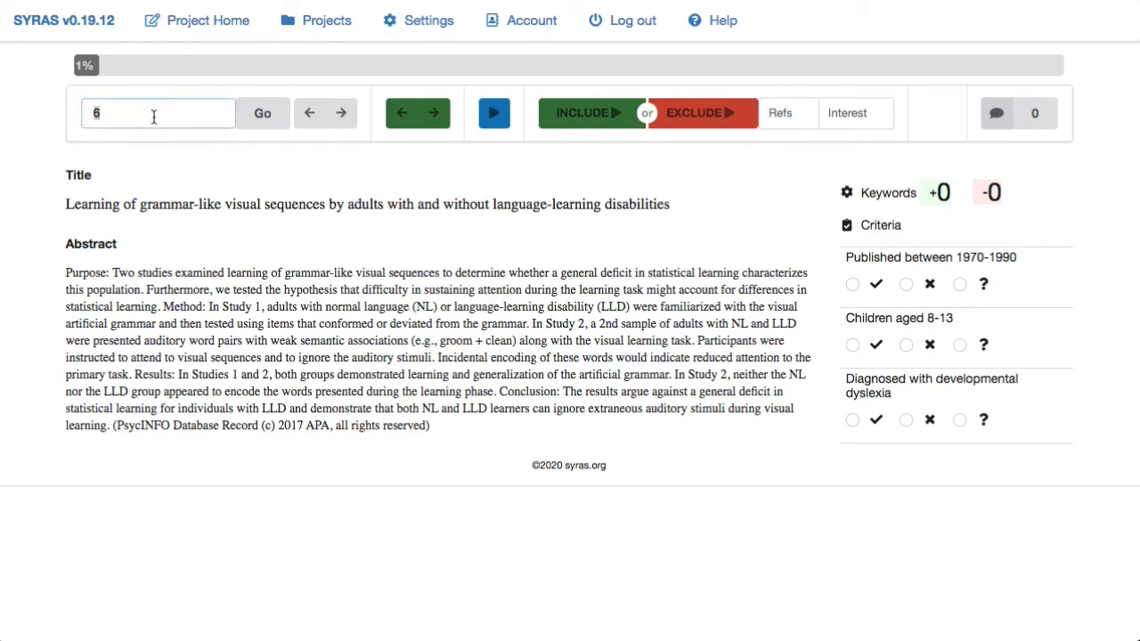
{"action": "key", "text": "BackSpace"}
{"action": "type", "text": "1"}
{"action": "key", "text": "Return"}
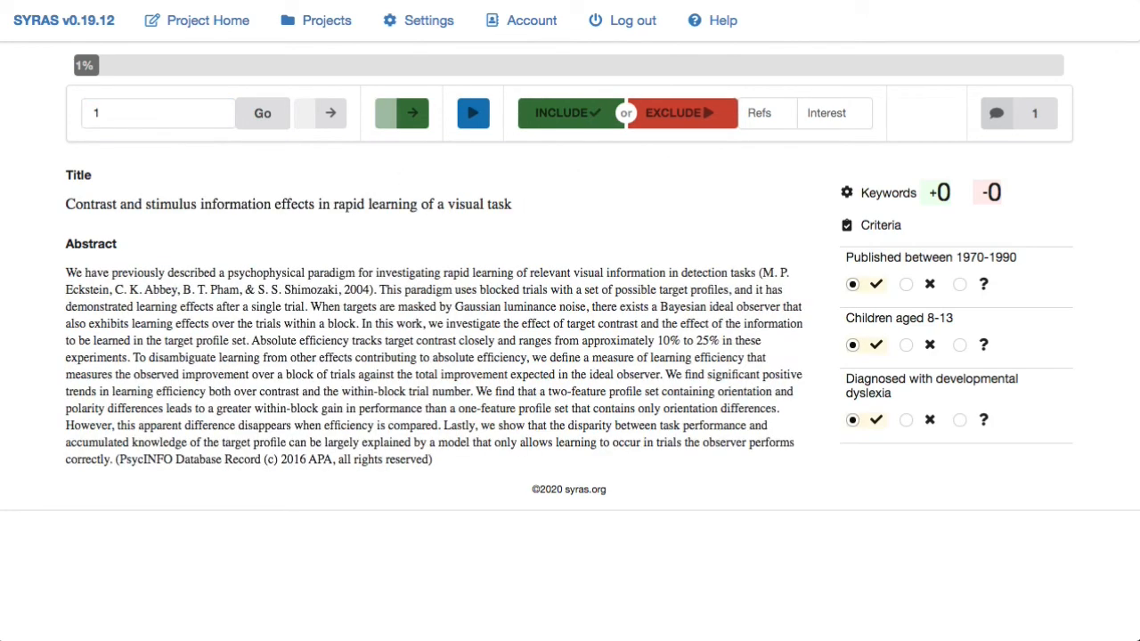
{"action": "left_click", "coordinate": [331, 117]}
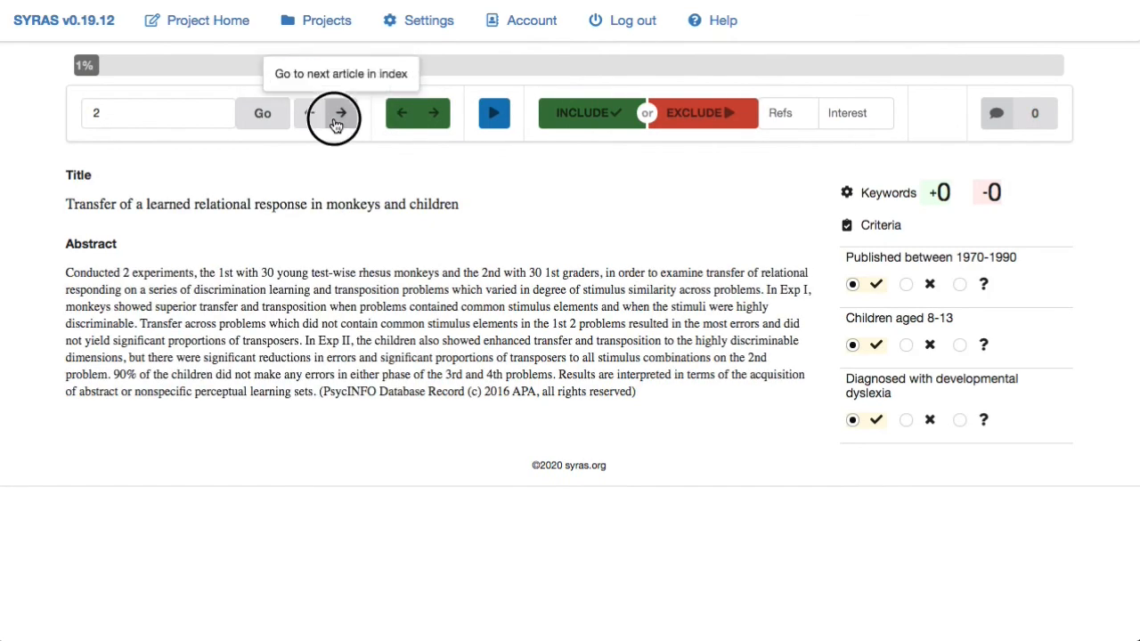
{"action": "left_click", "coordinate": [335, 123]}
{"action": "left_click", "coordinate": [341, 120]}
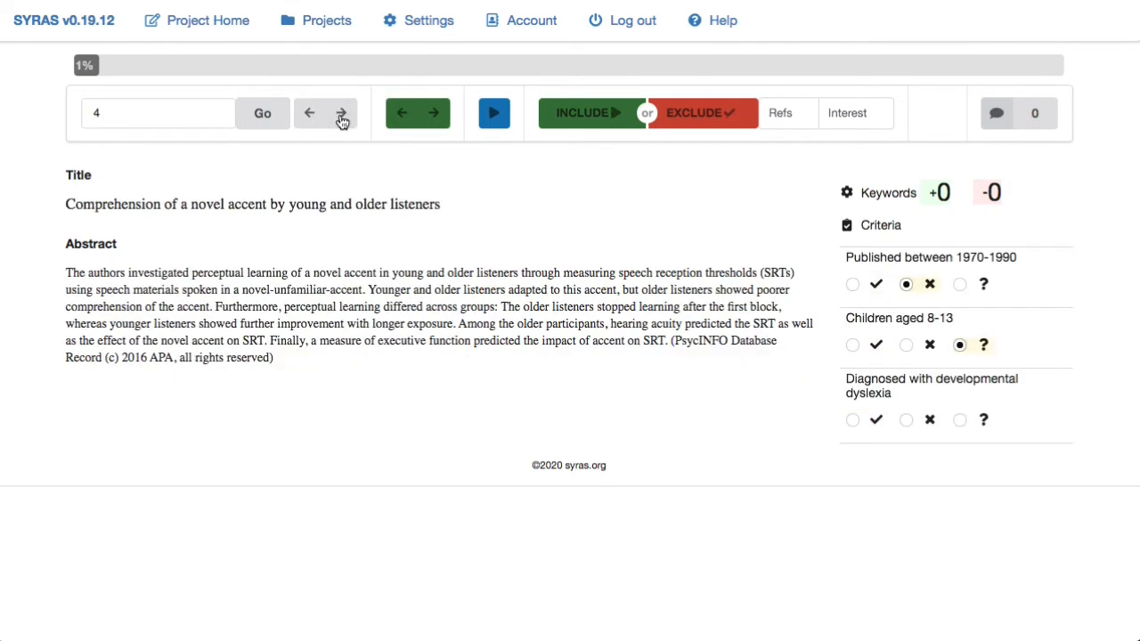
{"action": "left_click", "coordinate": [341, 120]}
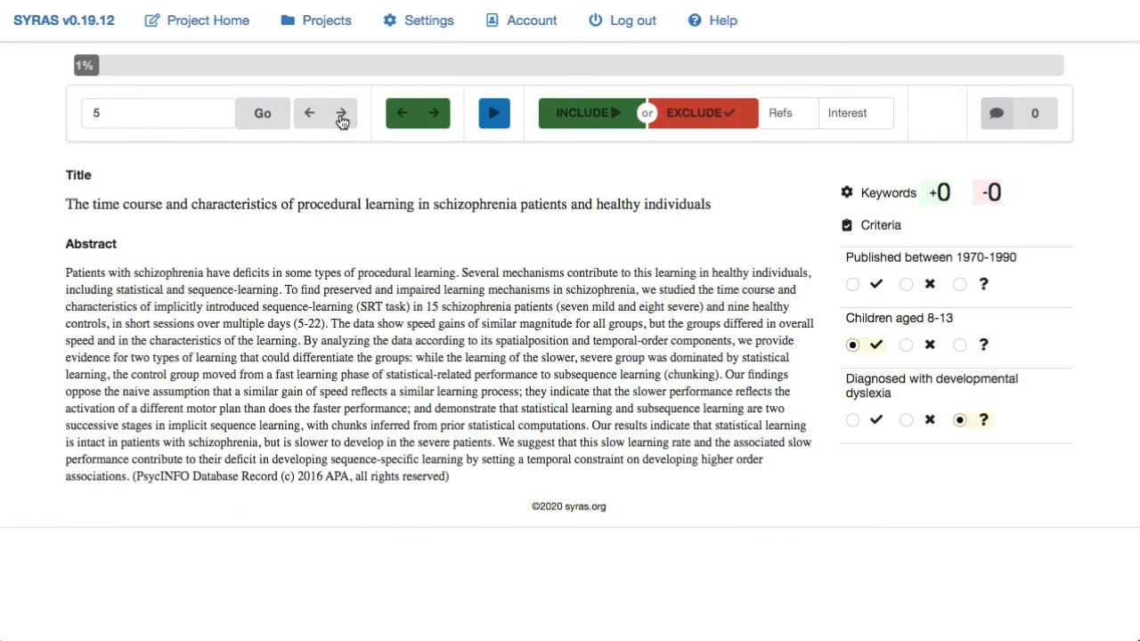
{"action": "left_click", "coordinate": [341, 120]}
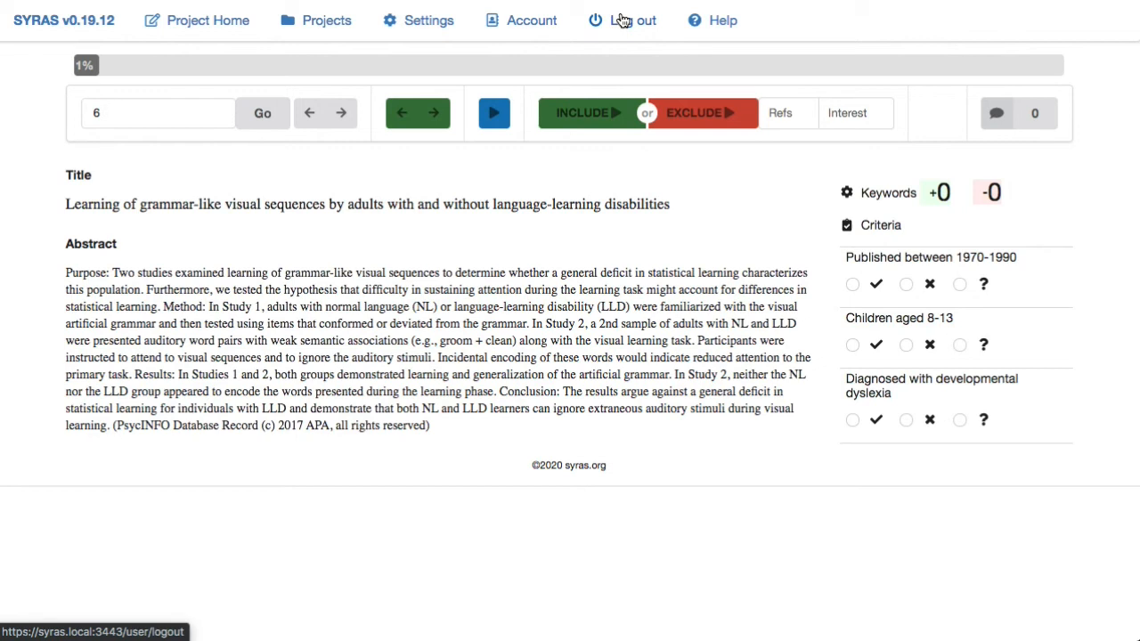
- Log out and log back in with the saved account credentials
{"action": "left_click", "coordinate": [624, 19]}
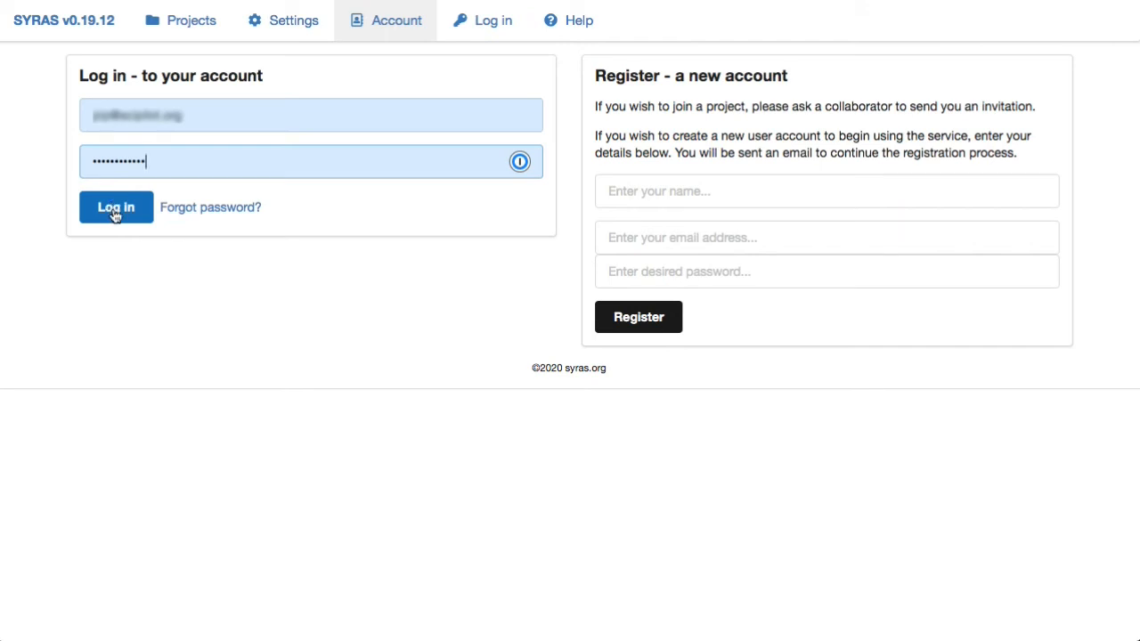
{"action": "left_click", "coordinate": [114, 214]}
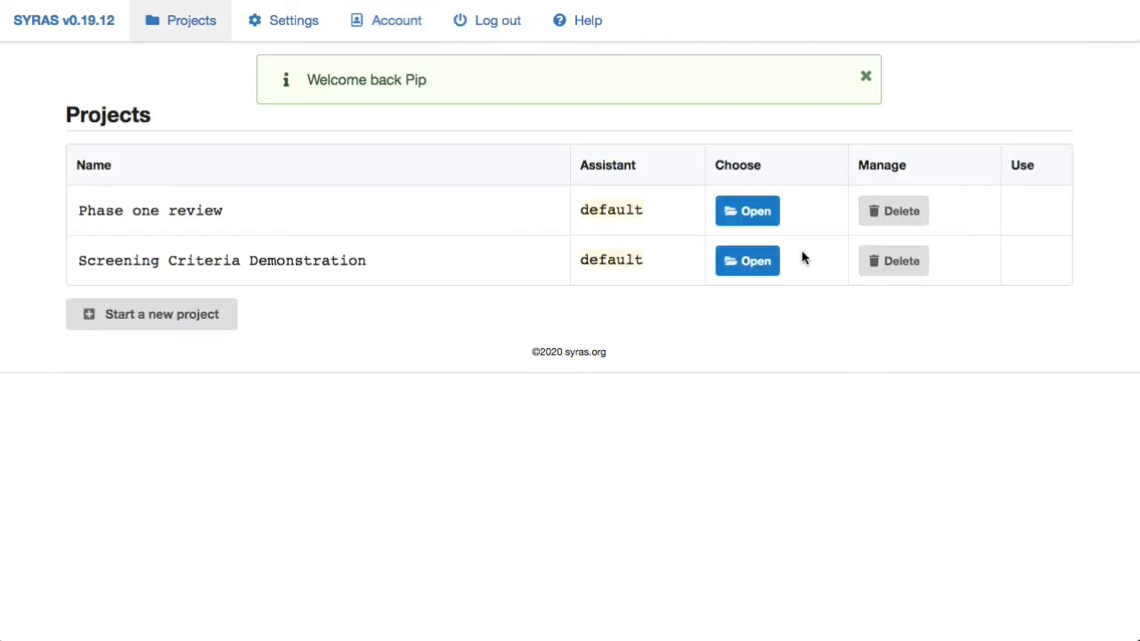
- Open the Screening Criteria Demonstration project and go to its management page
{"action": "left_click", "coordinate": [753, 260]}
{"action": "left_click", "coordinate": [804, 219]}
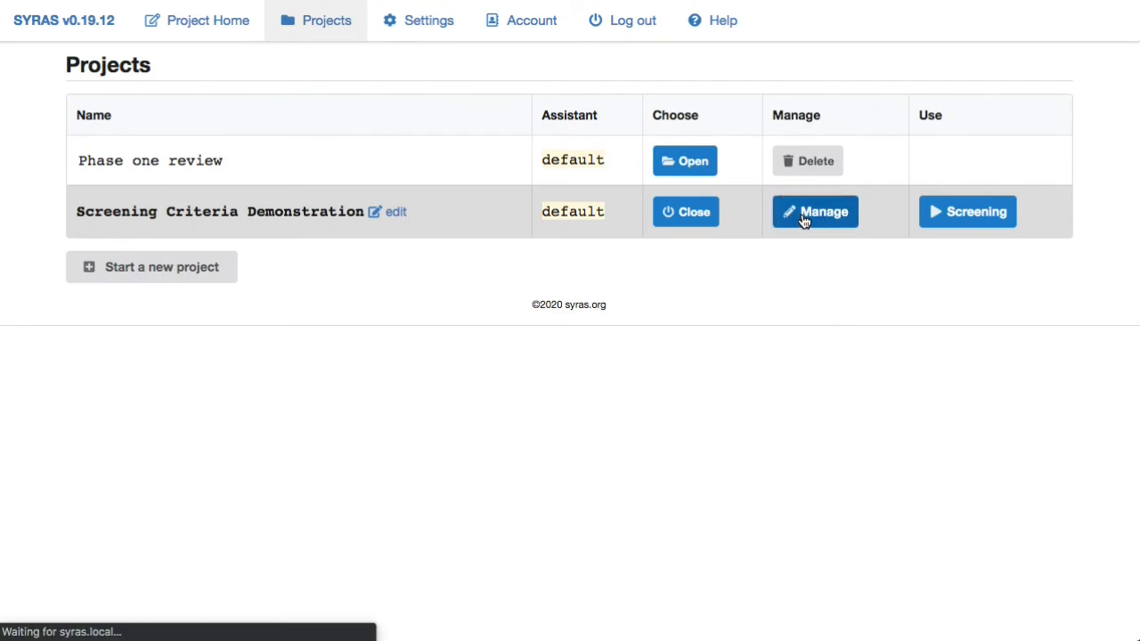
{"action": "scroll", "coordinate": [637, 380], "scroll_direction": "down", "scroll_amount": 3}
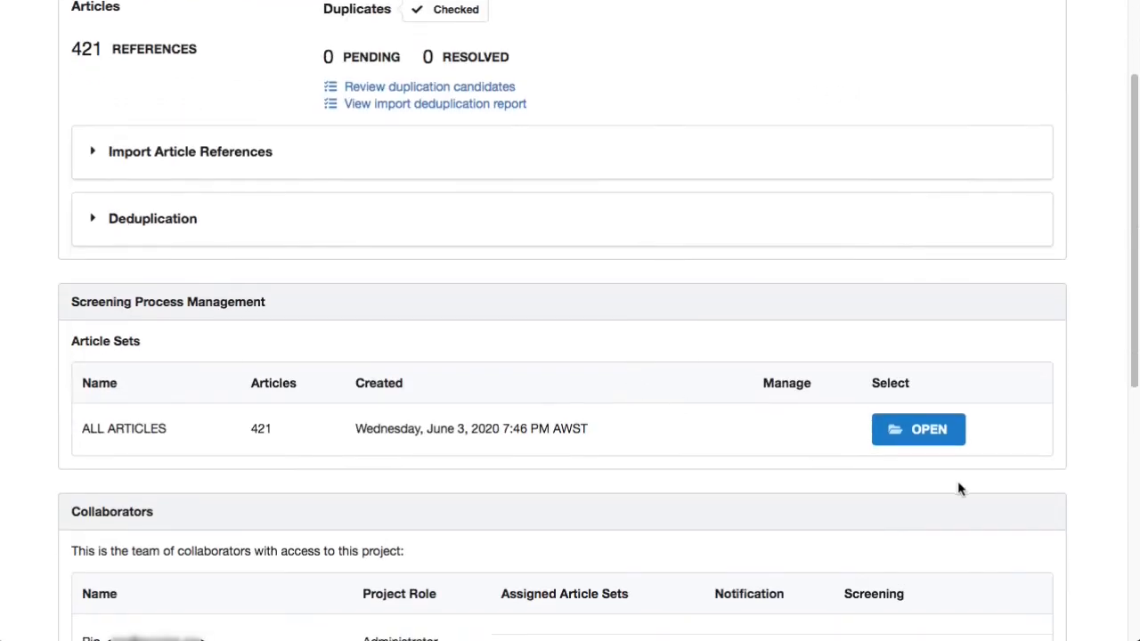
- Open the ALL ARTICLES set for screening and exclude article 1
{"action": "left_click", "coordinate": [926, 430]}
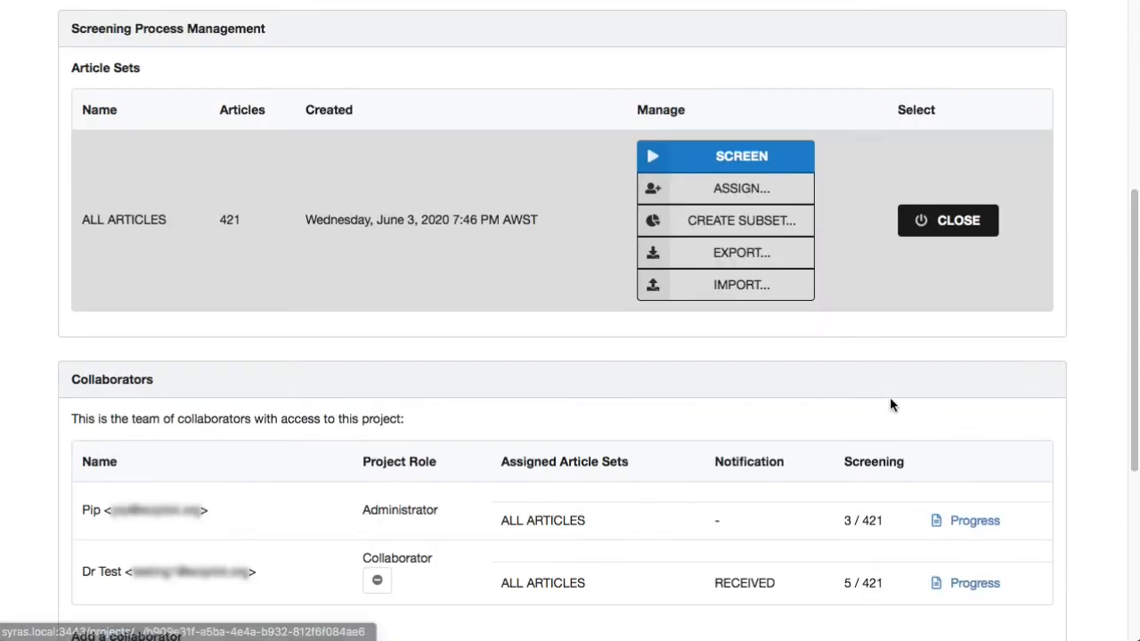
{"action": "left_click", "coordinate": [726, 160]}
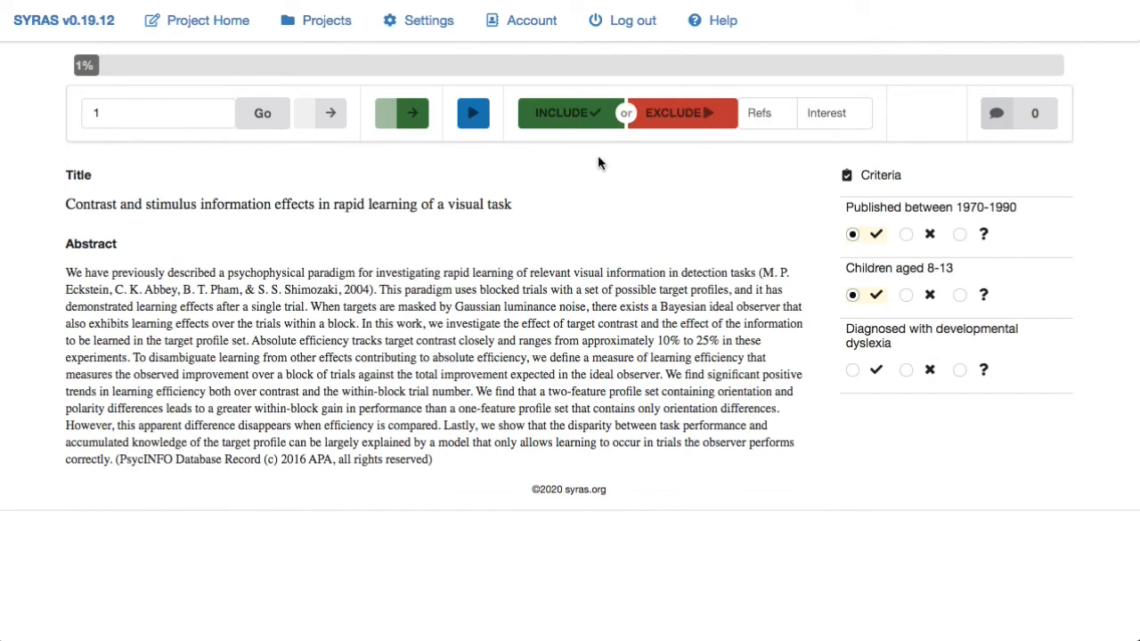
{"action": "left_click", "coordinate": [677, 122]}
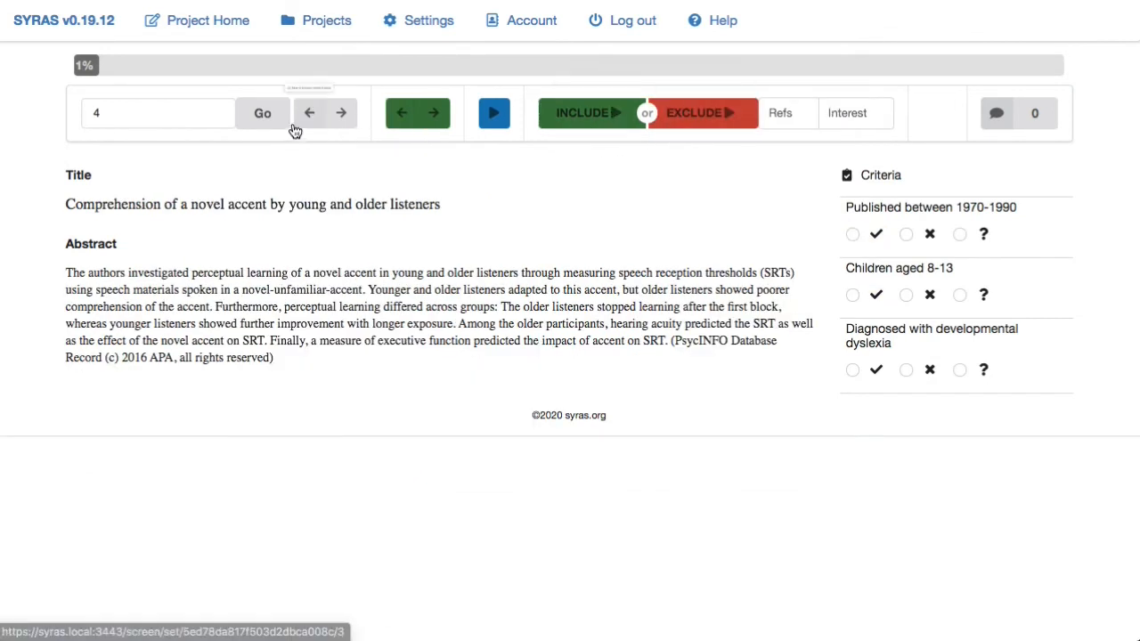
- Jump to article 2 and exclude it
{"action": "left_click", "coordinate": [143, 115]}
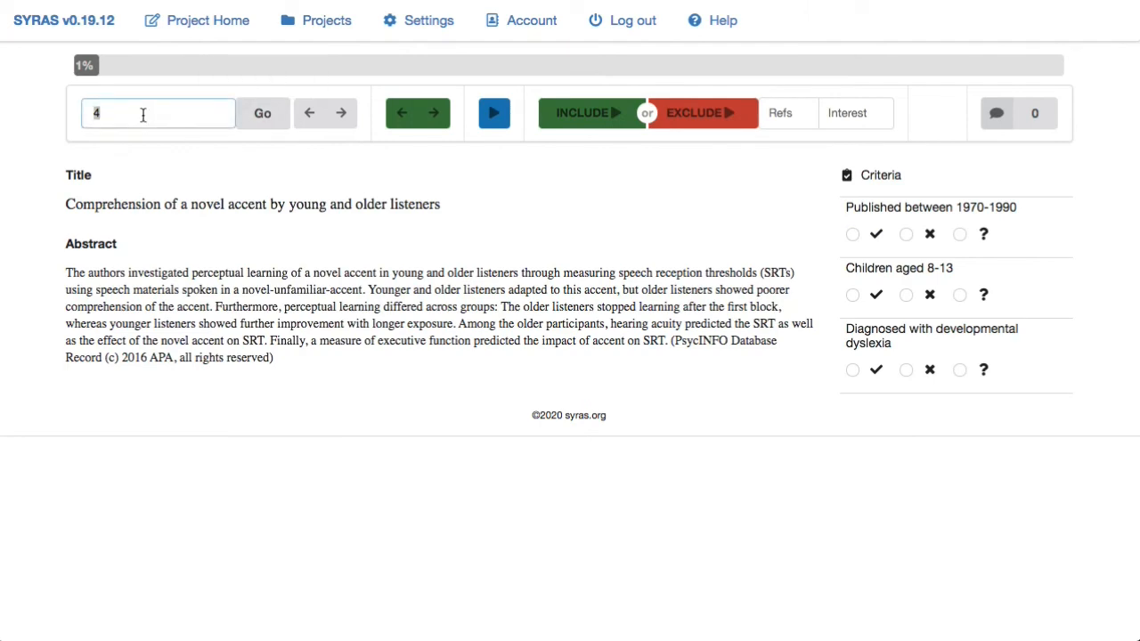
{"action": "type", "text": "2"}
{"action": "key", "text": "Return"}
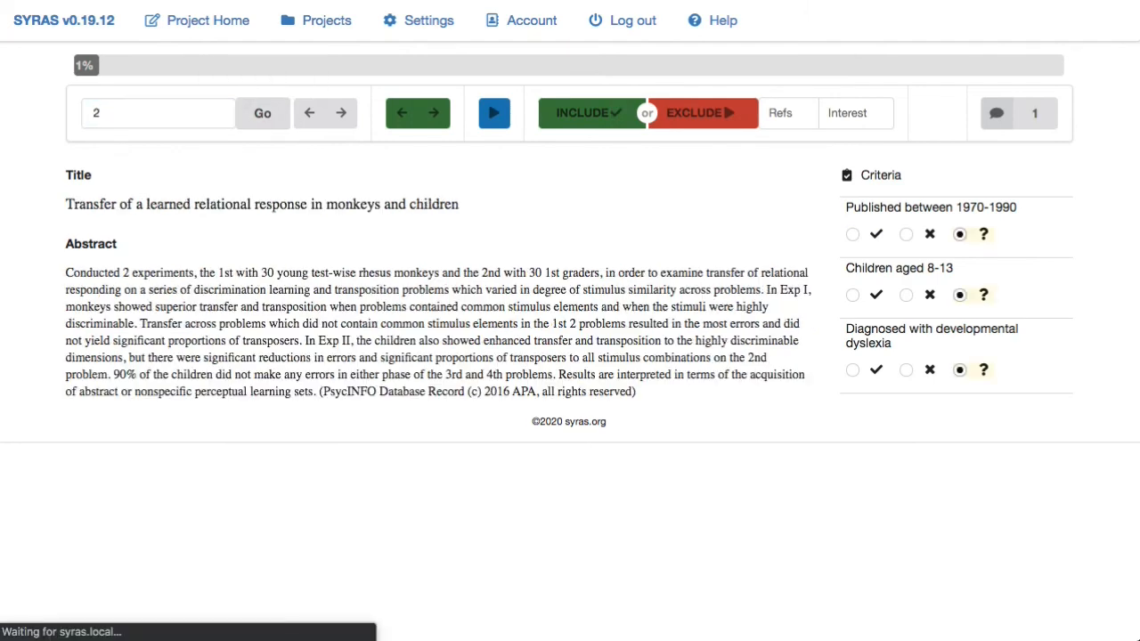
{"action": "left_click", "coordinate": [699, 115]}
- Jump to article 3 and exclude it
{"action": "left_click", "coordinate": [163, 103]}
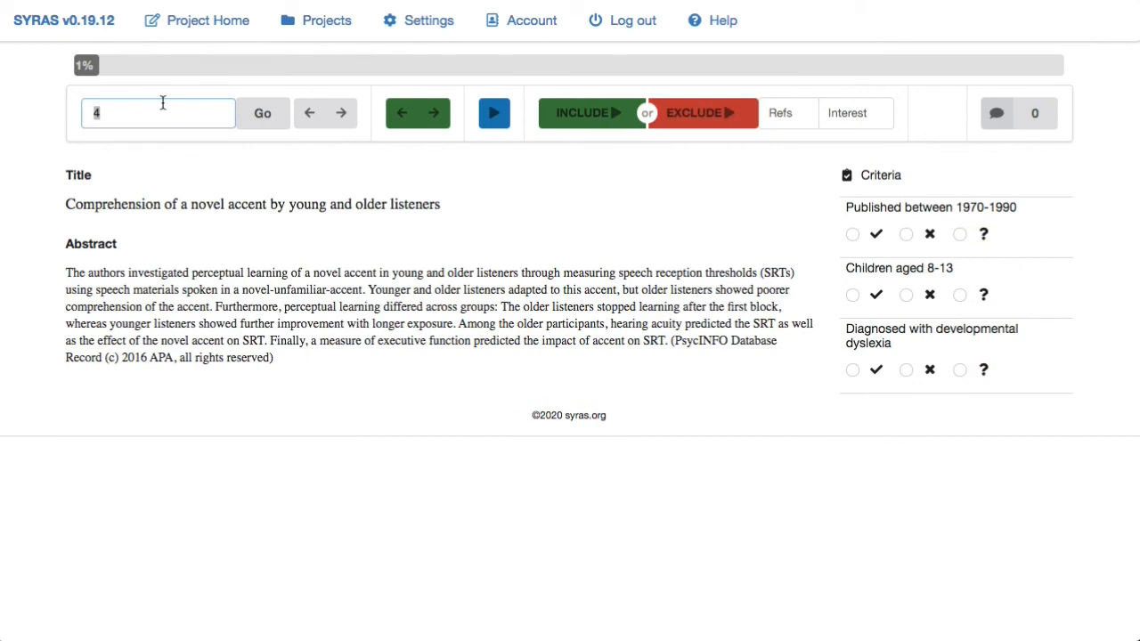
{"action": "type", "text": "3"}
{"action": "left_click", "coordinate": [258, 114]}
{"action": "left_click", "coordinate": [690, 123]}
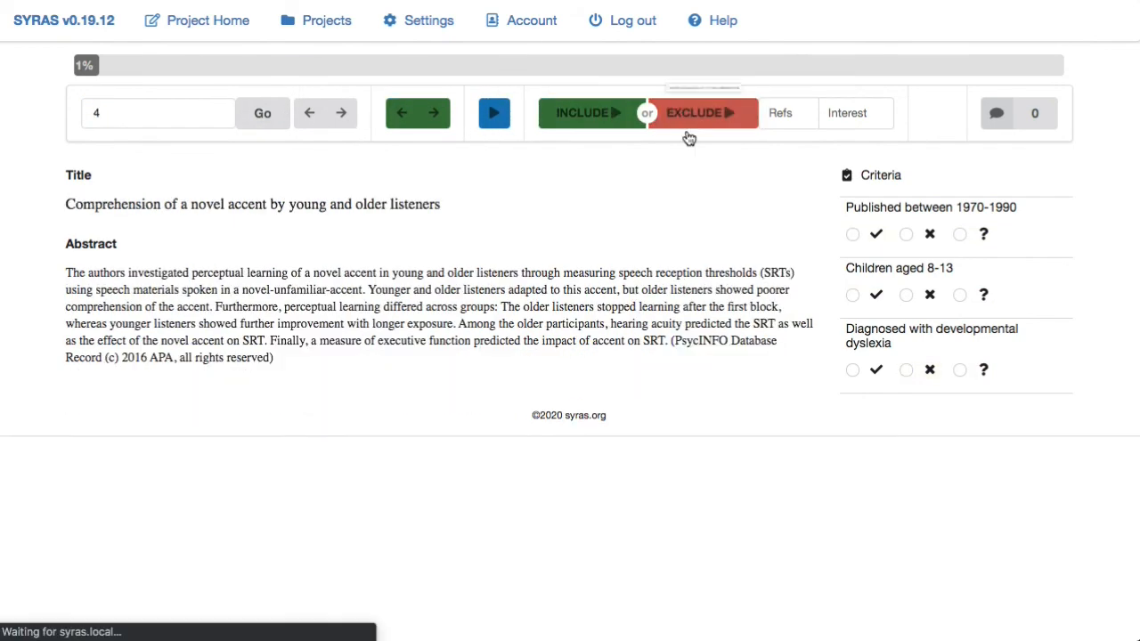
- Return to the project home and create a Disagreements subset from ALL ARTICLES
{"action": "left_click", "coordinate": [203, 27]}
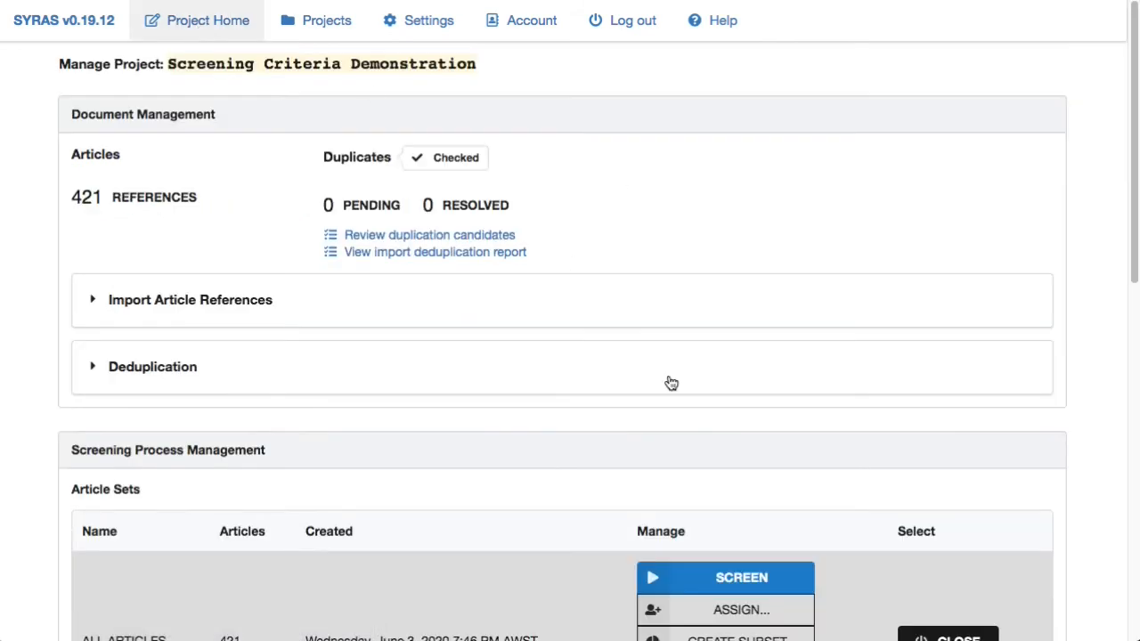
{"action": "scroll", "coordinate": [669, 383], "scroll_direction": "down", "scroll_amount": 3}
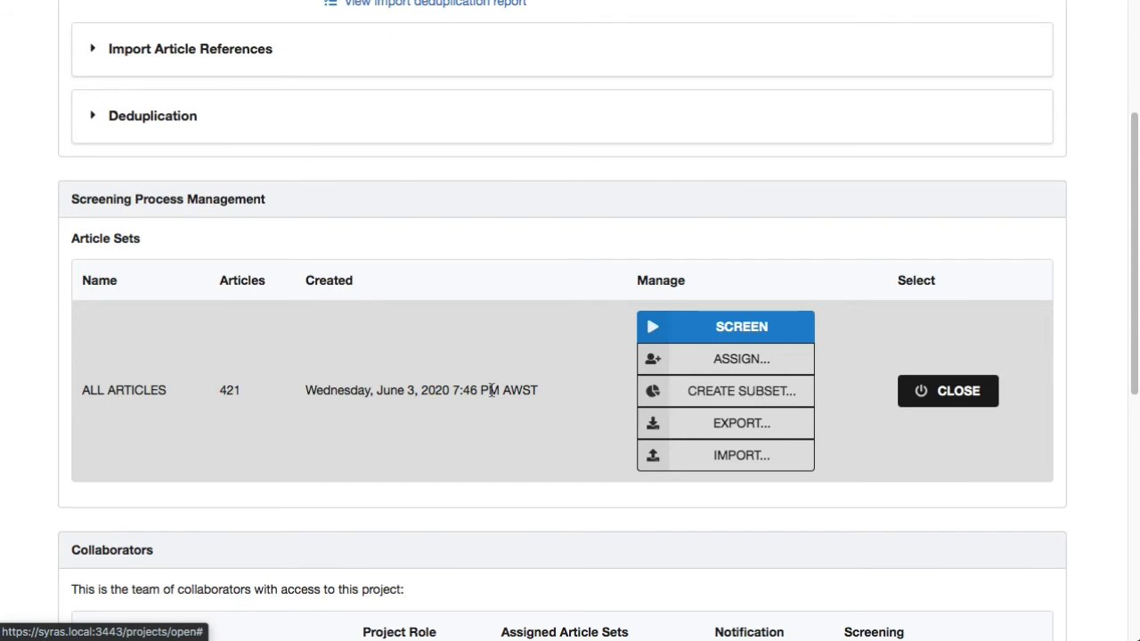
{"action": "scroll", "coordinate": [491, 392], "scroll_direction": "down", "scroll_amount": 3}
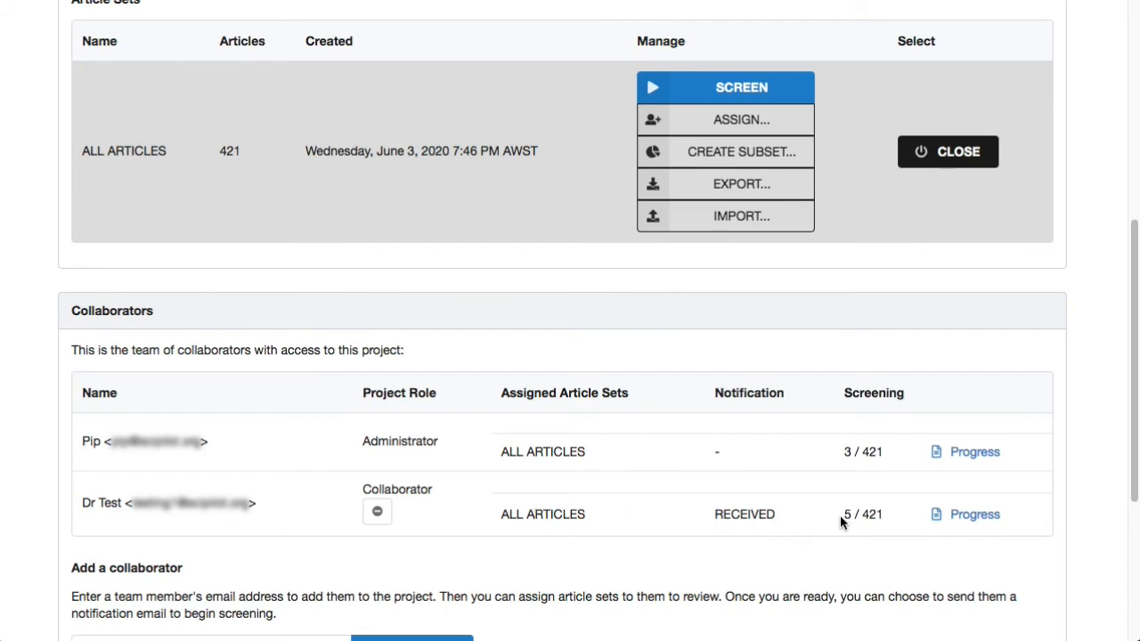
{"action": "scroll", "coordinate": [840, 514], "scroll_direction": "up", "scroll_amount": 2}
{"action": "left_click", "coordinate": [730, 240]}
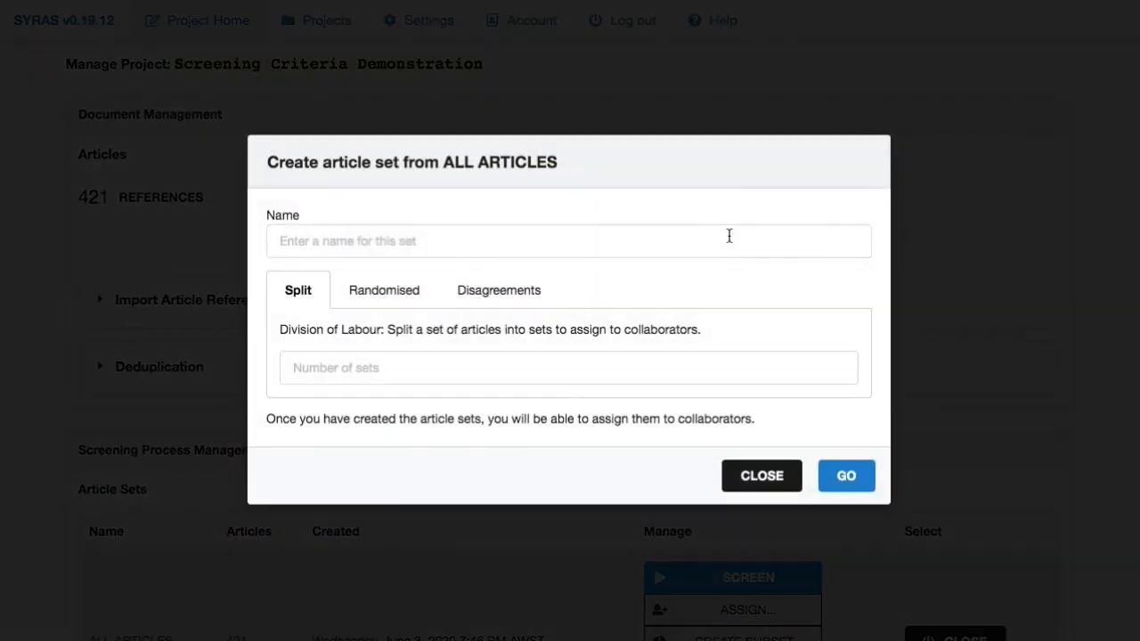
{"action": "left_click", "coordinate": [506, 303]}
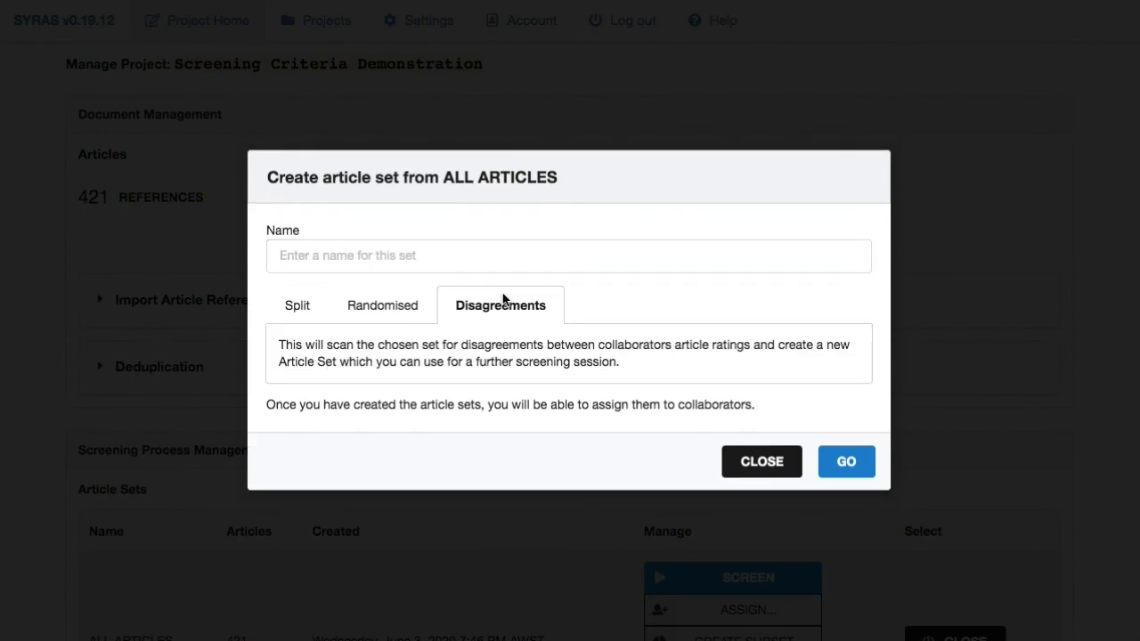
{"action": "left_click", "coordinate": [842, 462]}
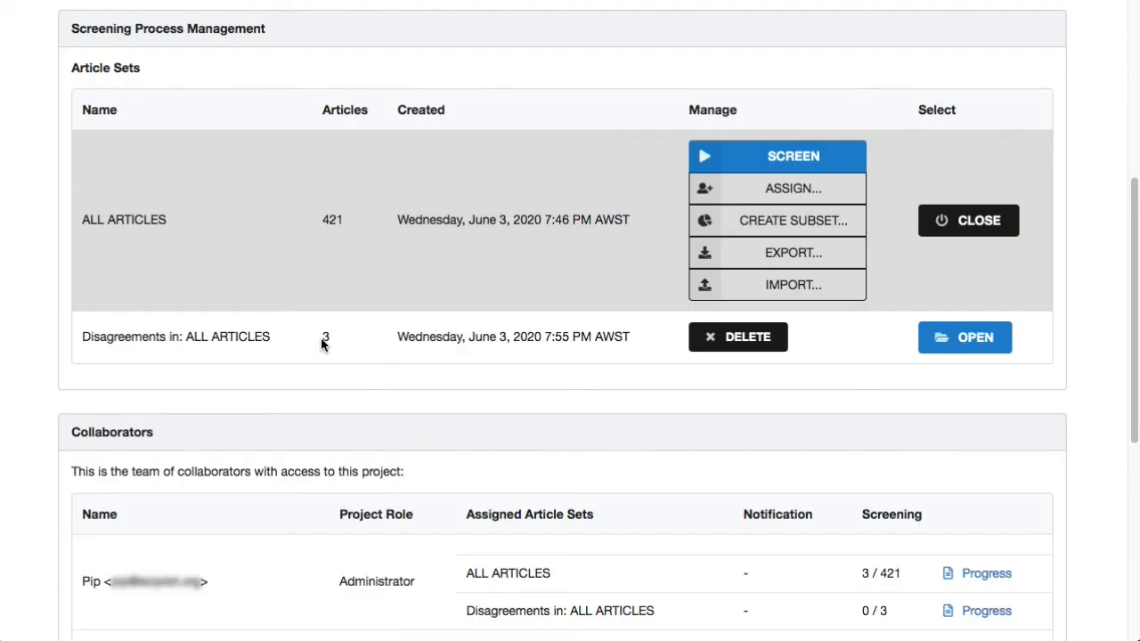
- Open the Disagreements in: ALL ARTICLES set and start screening it
{"action": "left_click", "coordinate": [339, 338]}
{"action": "scroll", "coordinate": [338, 335], "scroll_direction": "down", "scroll_amount": 2}
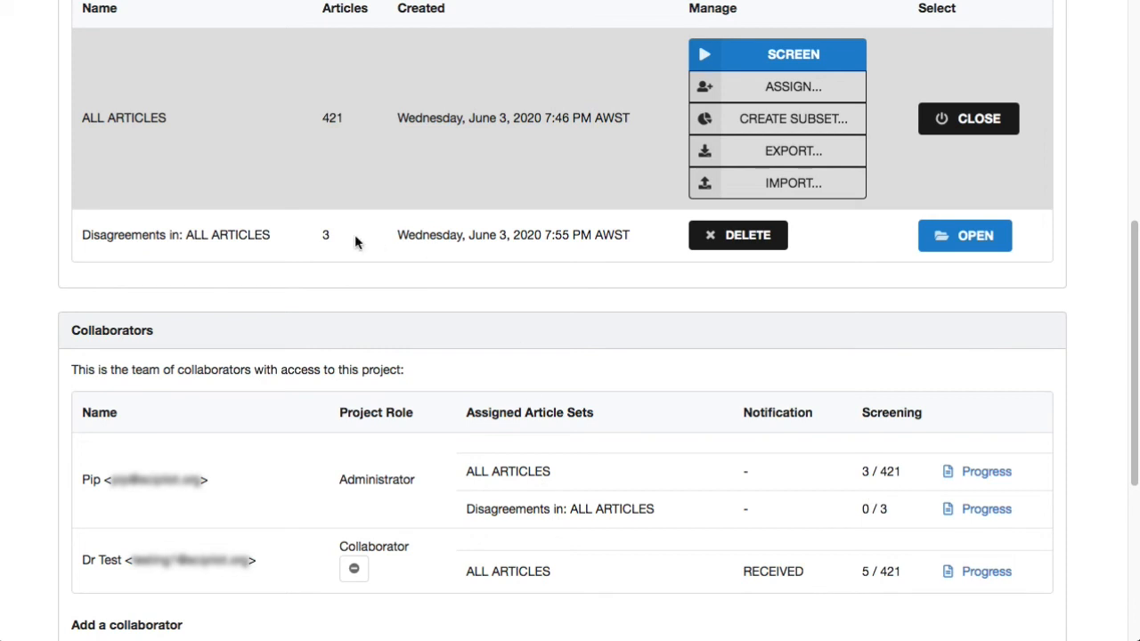
{"action": "left_click", "coordinate": [939, 237]}
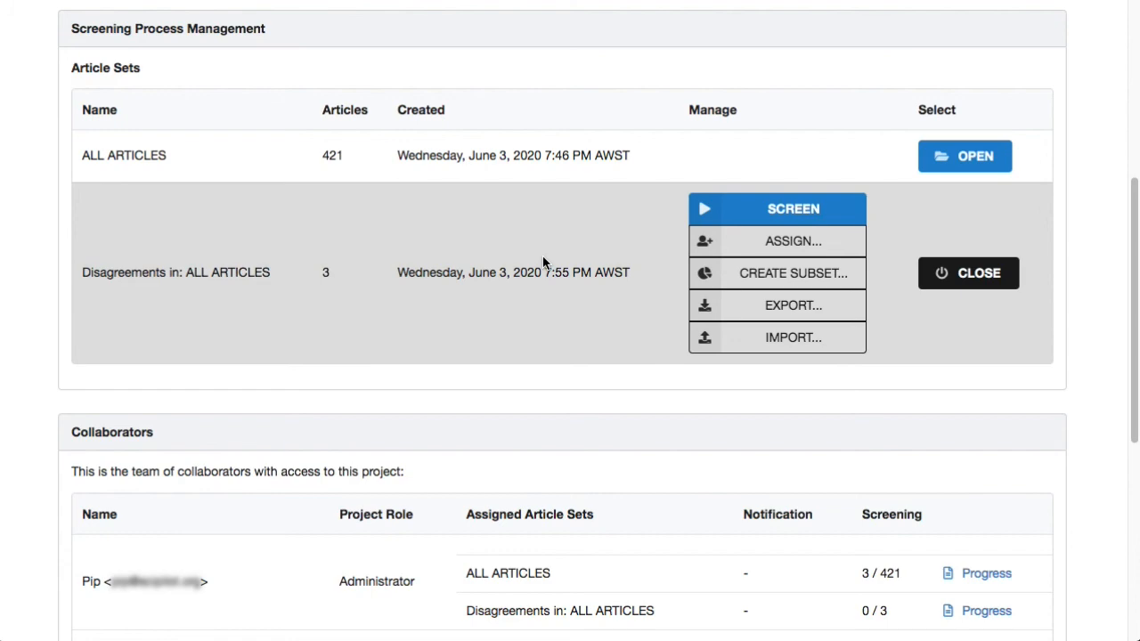
{"action": "left_click", "coordinate": [770, 218]}
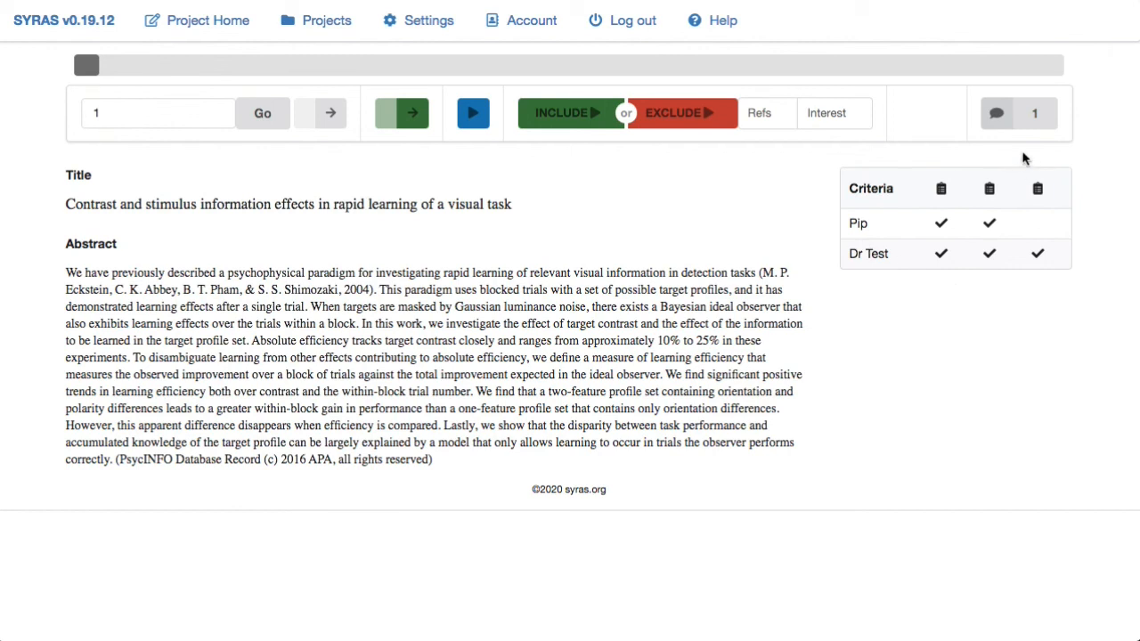
- Read article 1's comments and compare the two reviewers' criteria ratings
{"action": "left_click", "coordinate": [1020, 122]}
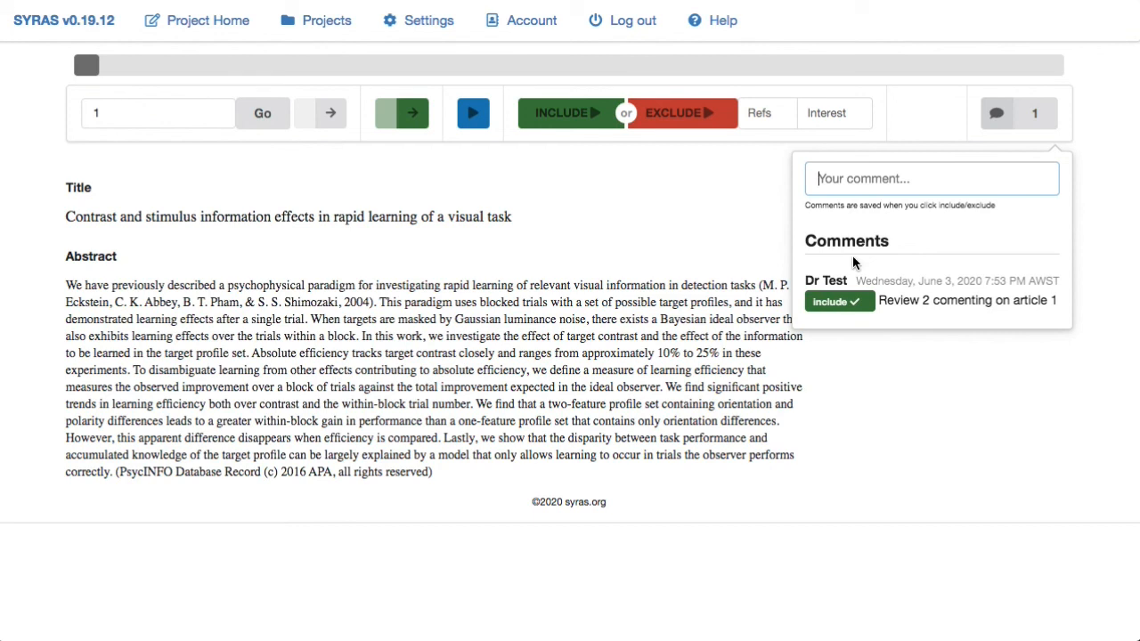
{"action": "left_click", "coordinate": [843, 304]}
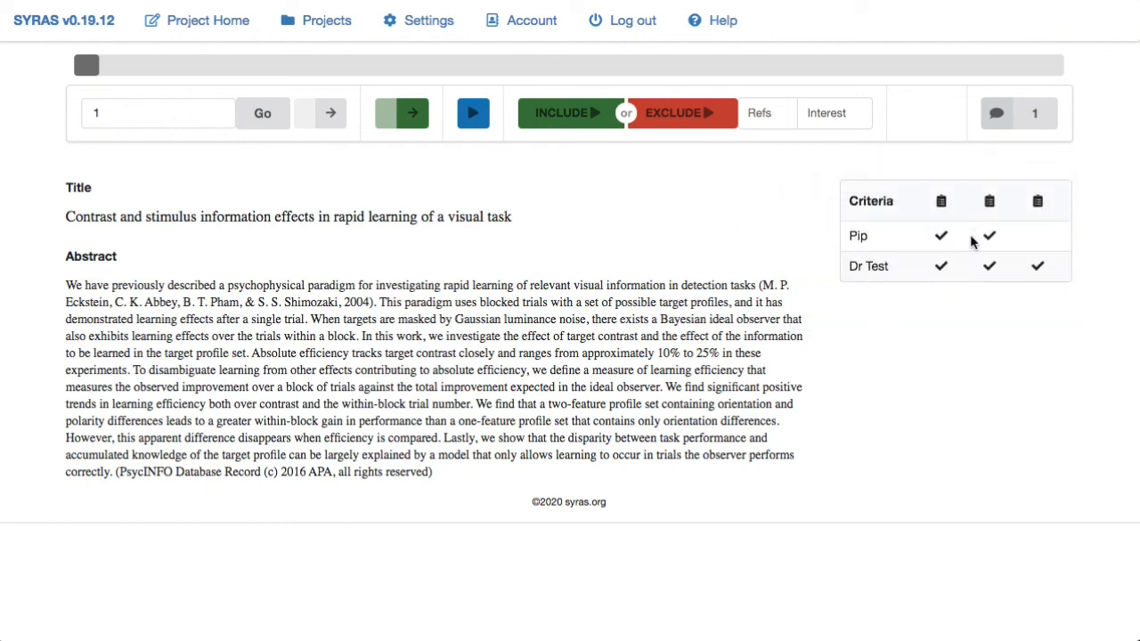
{"action": "mouse_move", "coordinate": [942, 209]}
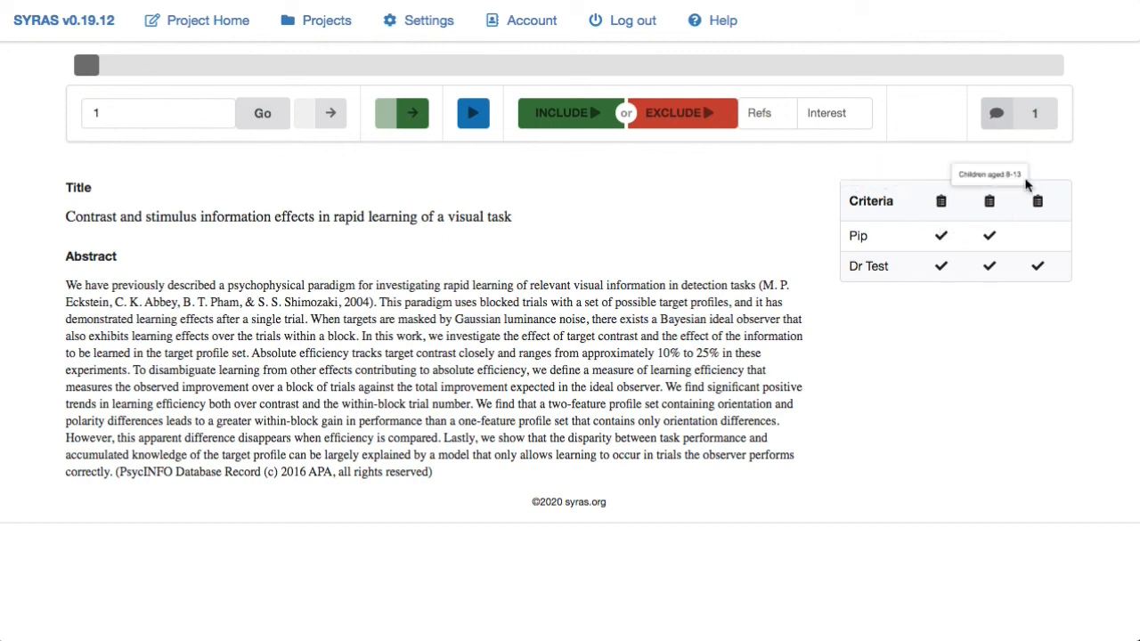
{"action": "mouse_move", "coordinate": [992, 201]}
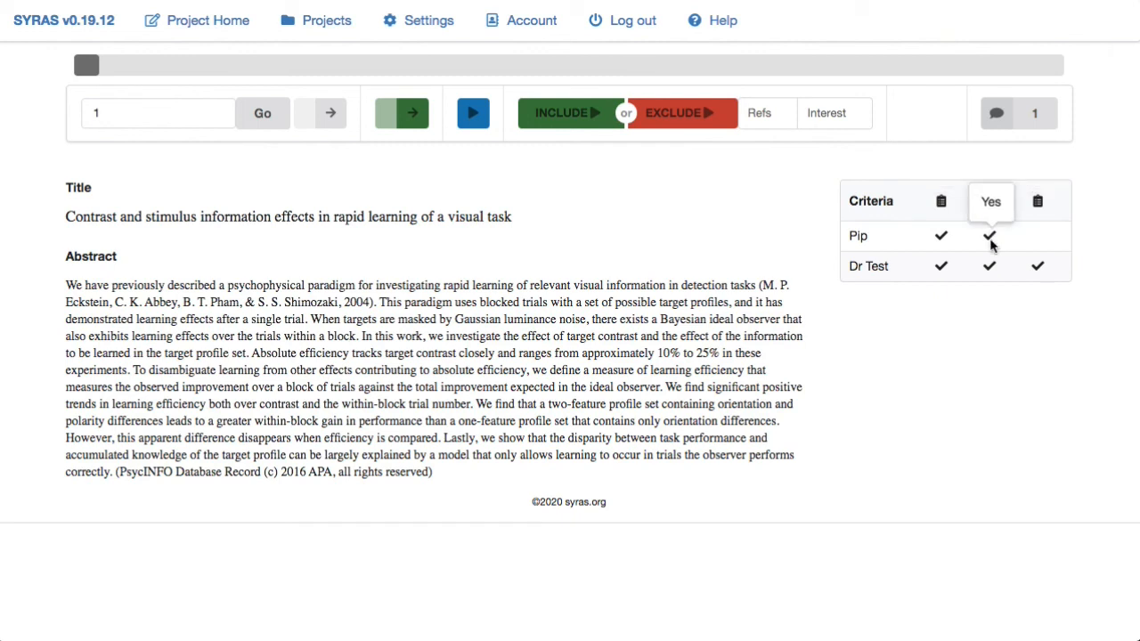
{"action": "mouse_move", "coordinate": [1039, 204]}
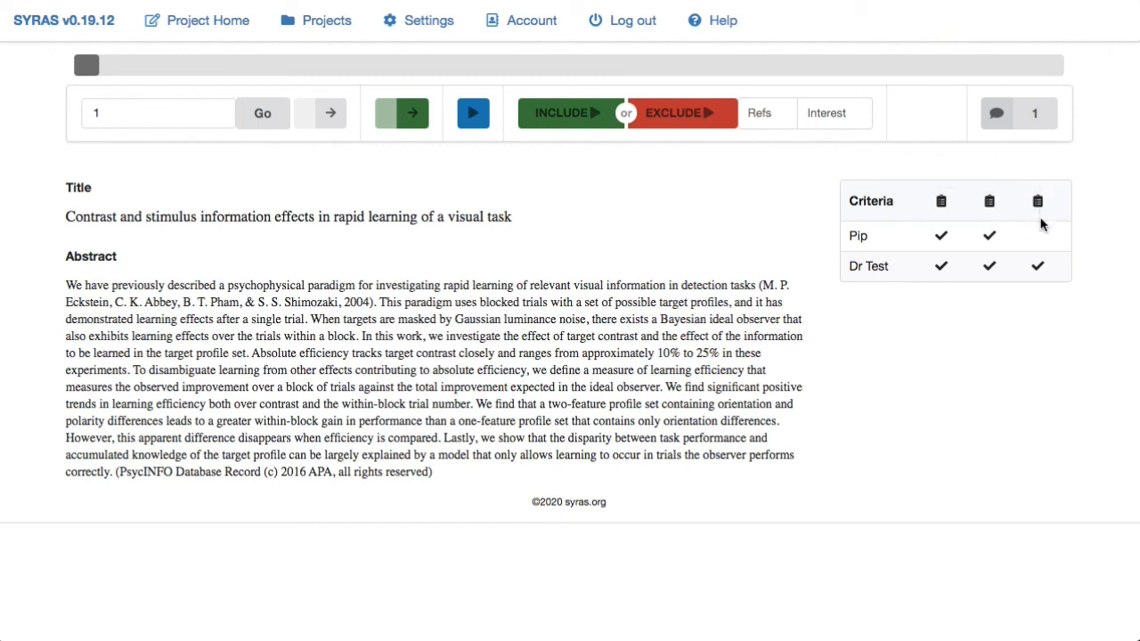
{"action": "mouse_move", "coordinate": [1039, 233]}
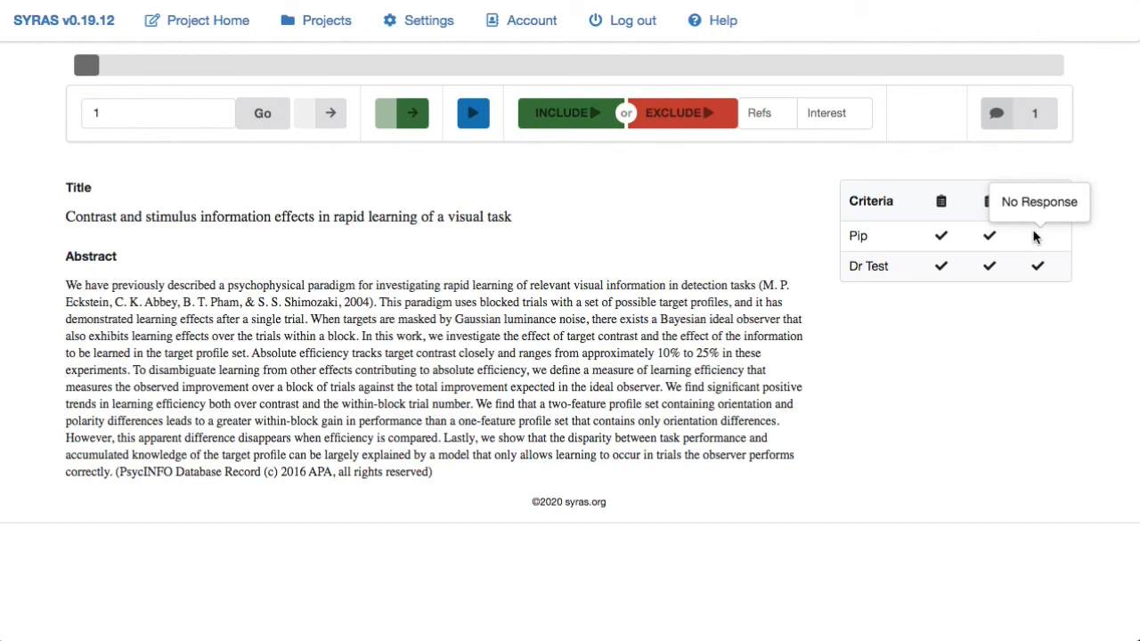
{"action": "mouse_move", "coordinate": [946, 266]}
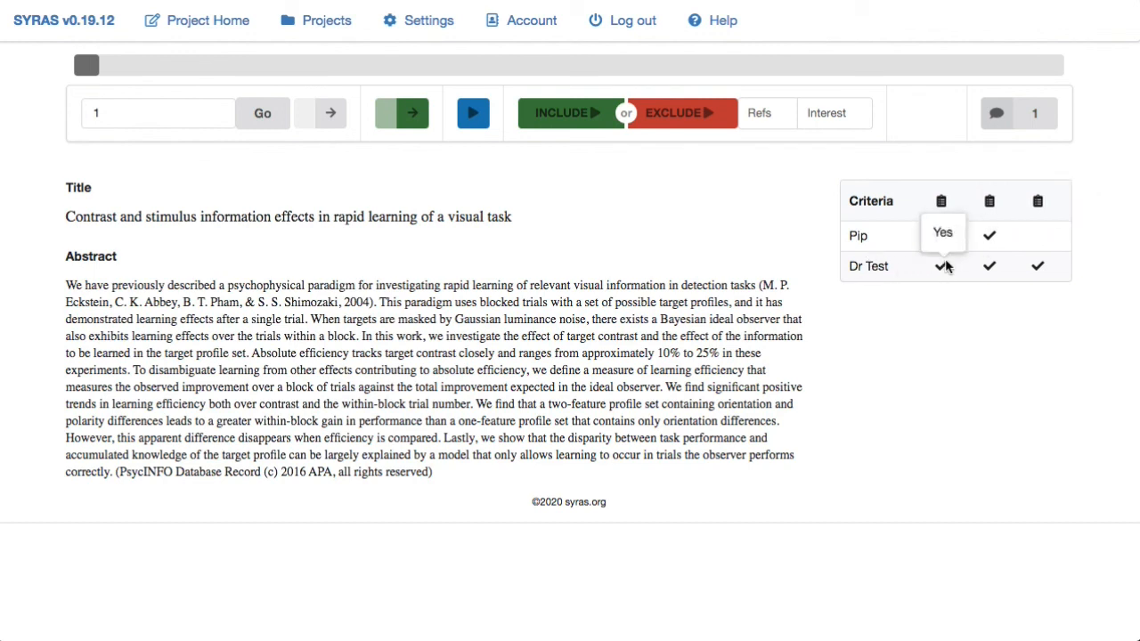
{"action": "mouse_move", "coordinate": [1042, 269]}
- Step through articles 2 and 3, returning to article 2 to read its comments and compare ratings
{"action": "left_click", "coordinate": [330, 113]}
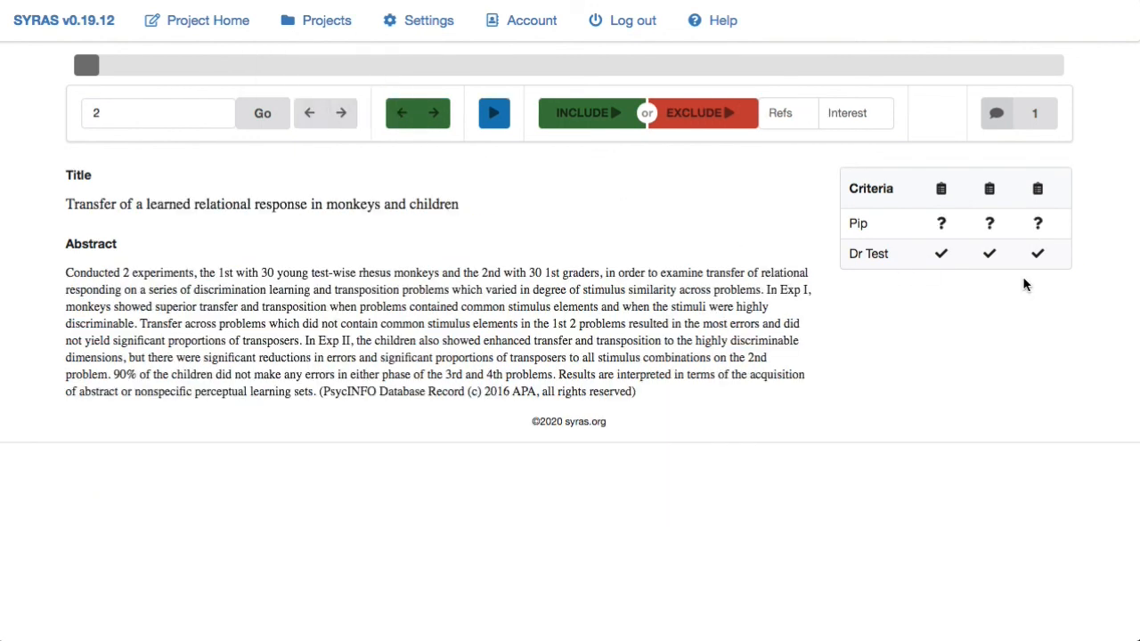
{"action": "mouse_move", "coordinate": [991, 227]}
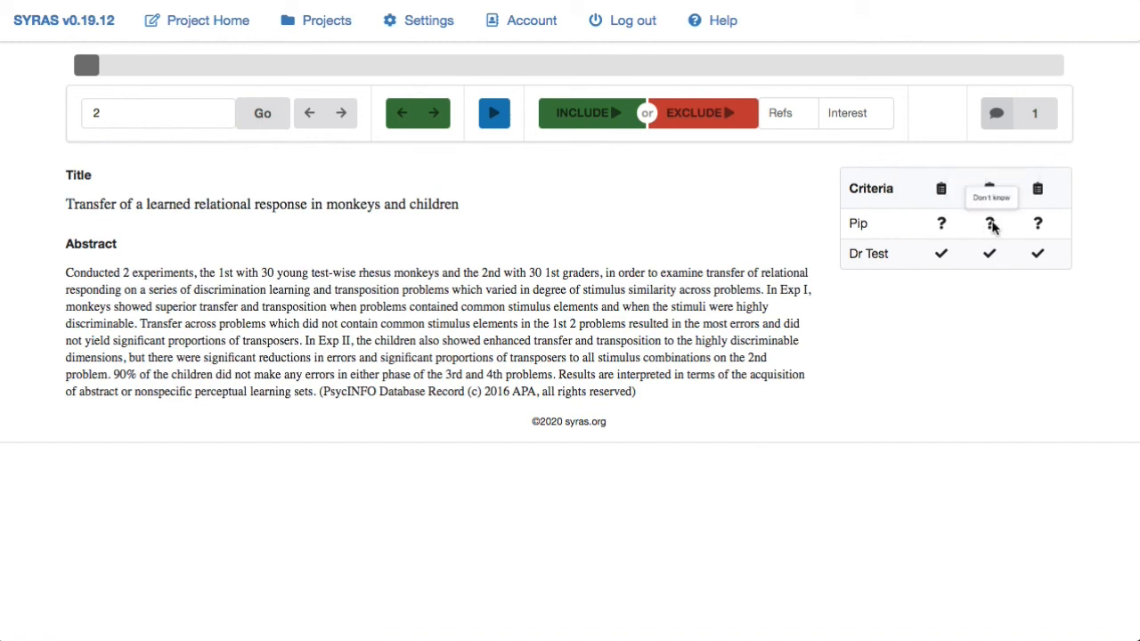
{"action": "left_click", "coordinate": [339, 113]}
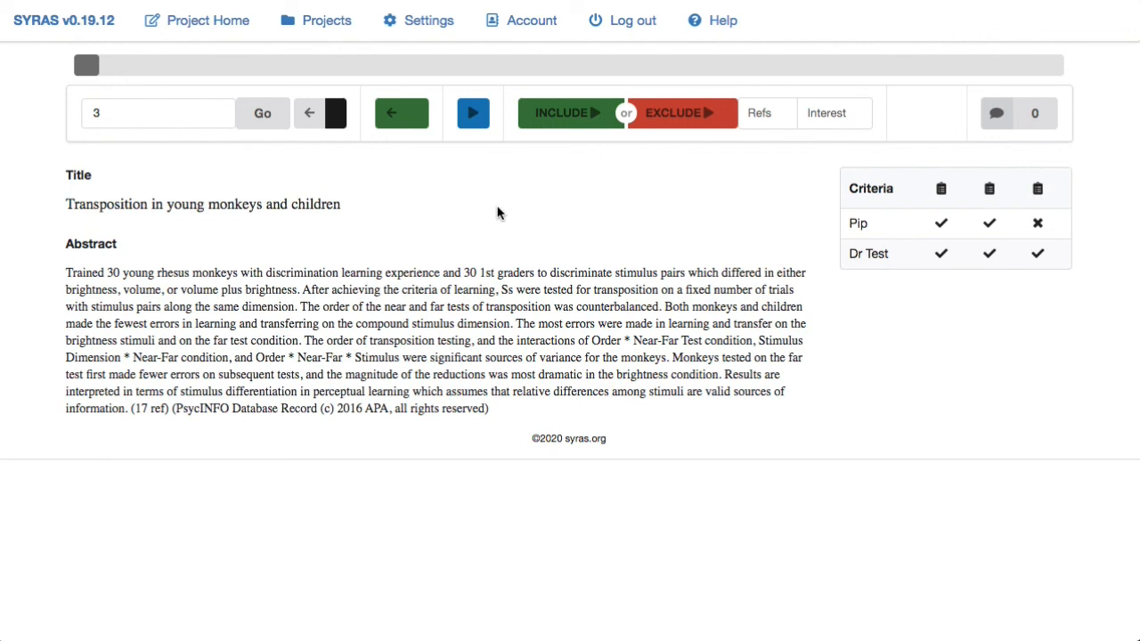
{"action": "left_click", "coordinate": [314, 119]}
{"action": "left_click", "coordinate": [1020, 123]}
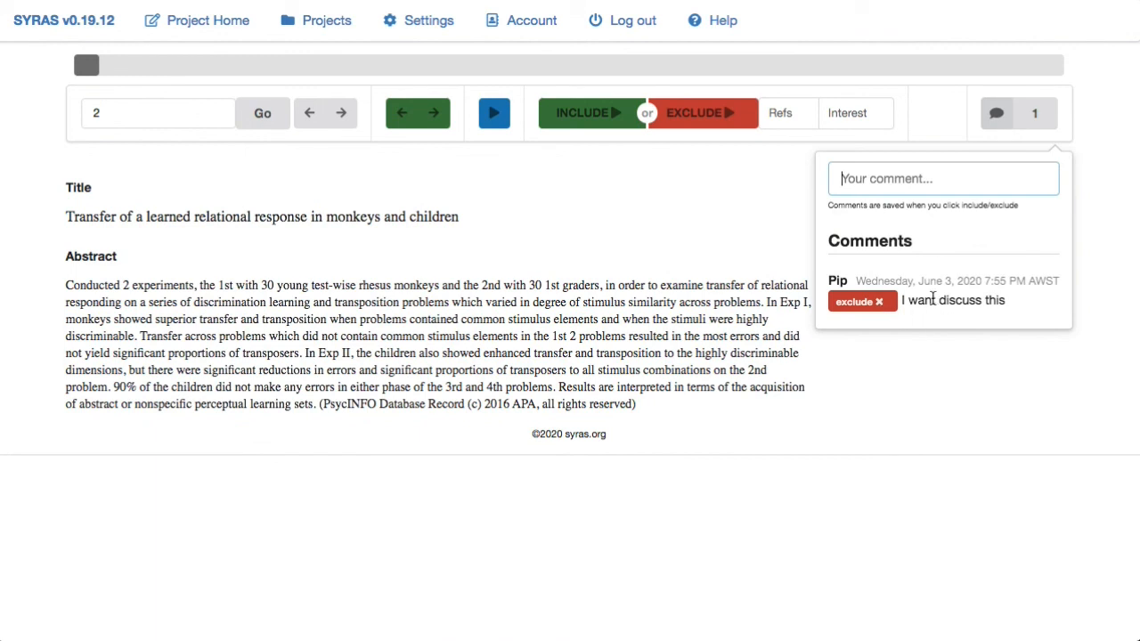
{"action": "left_click", "coordinate": [1017, 115]}
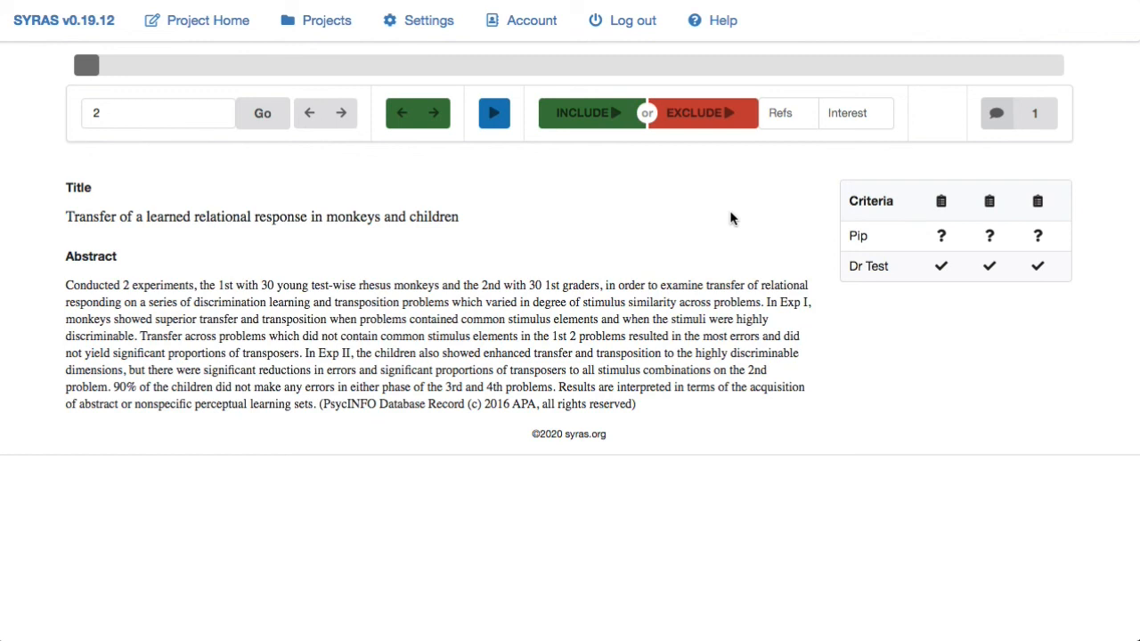
- Return to the project home and expand the Screening Criteria Checklist settings
{"action": "mouse_move", "coordinate": [985, 199]}
{"action": "left_click", "coordinate": [217, 27]}
{"action": "scroll", "coordinate": [350, 332], "scroll_direction": "down", "scroll_amount": 15}
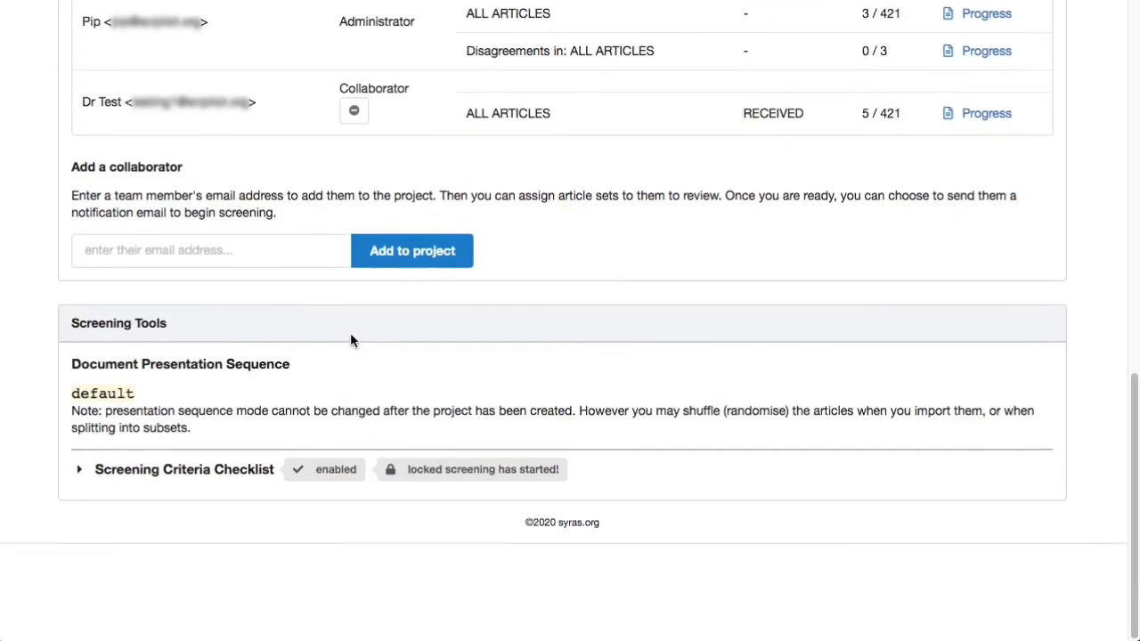
{"action": "left_click", "coordinate": [208, 573]}
{"action": "scroll", "coordinate": [206, 574], "scroll_direction": "down", "scroll_amount": 5}
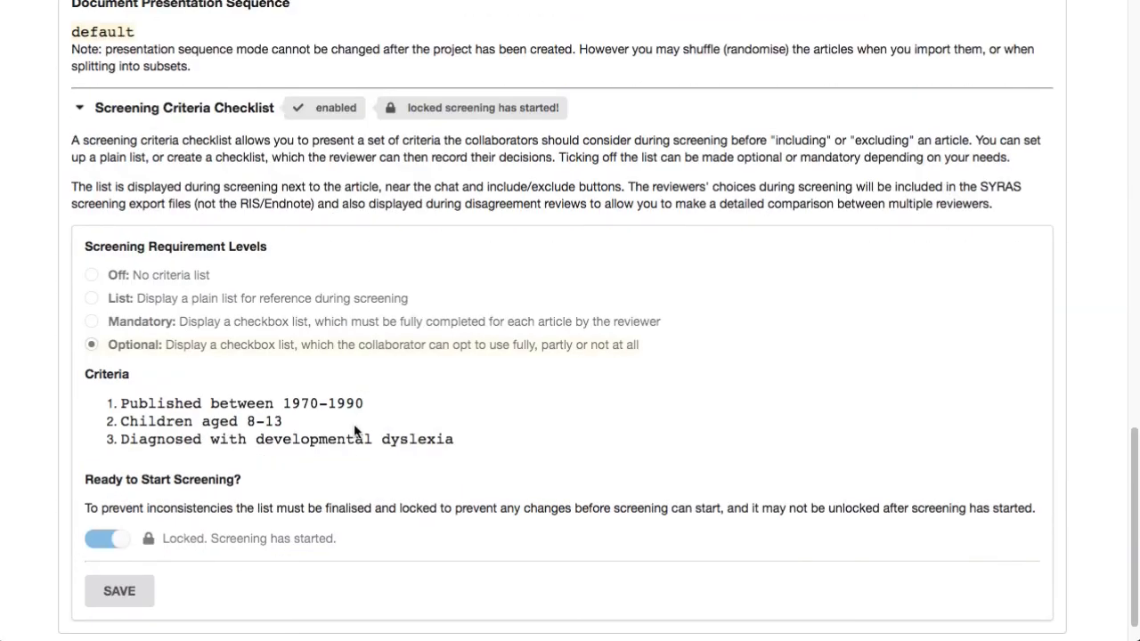